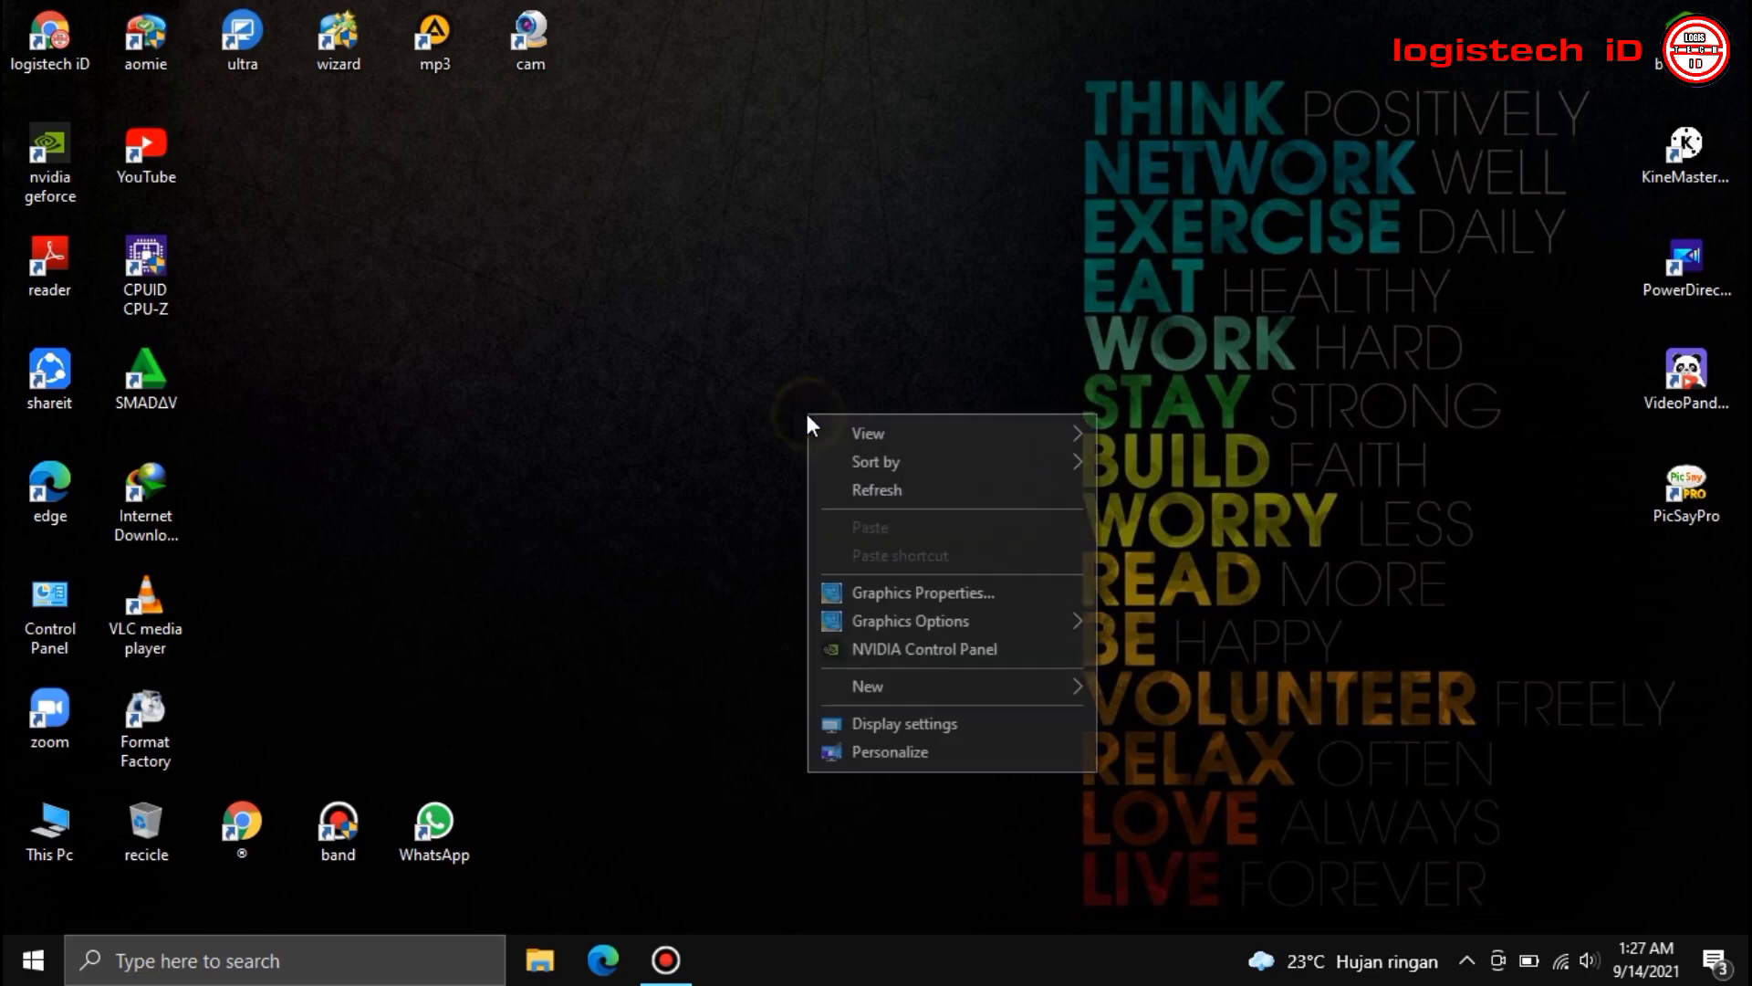
{"action": "right_click", "coordinate": [788, 367]}
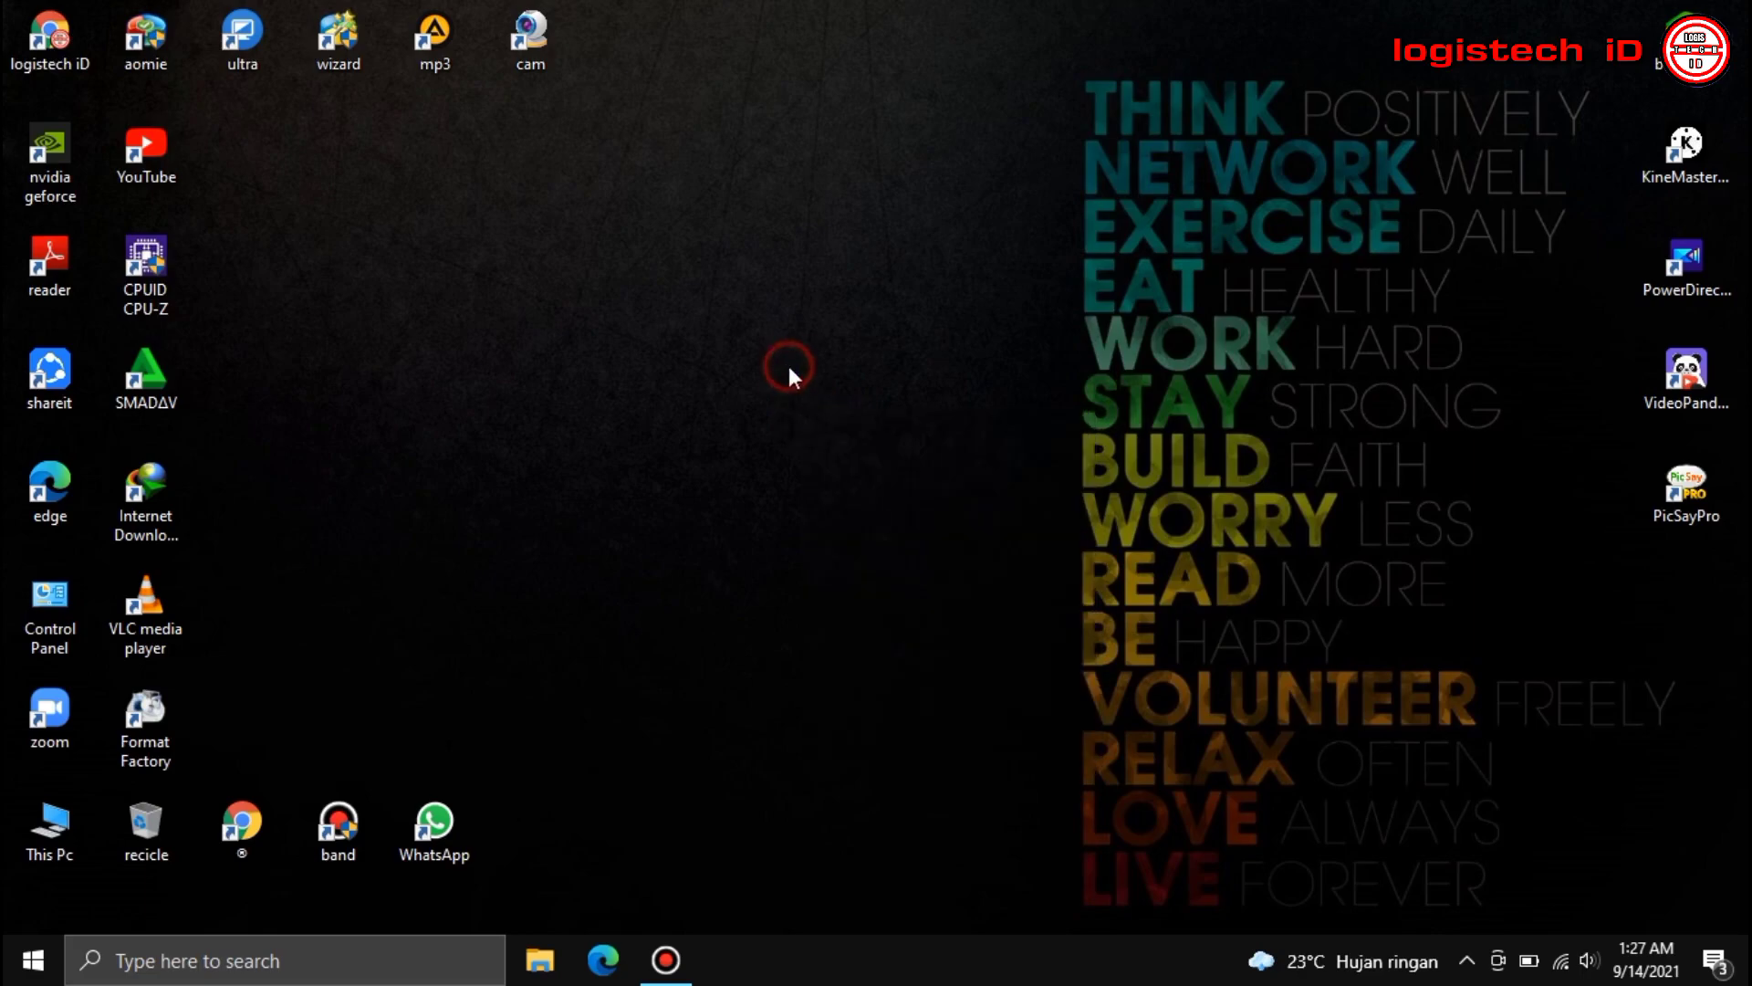
{"action": "left_click", "coordinate": [785, 332]}
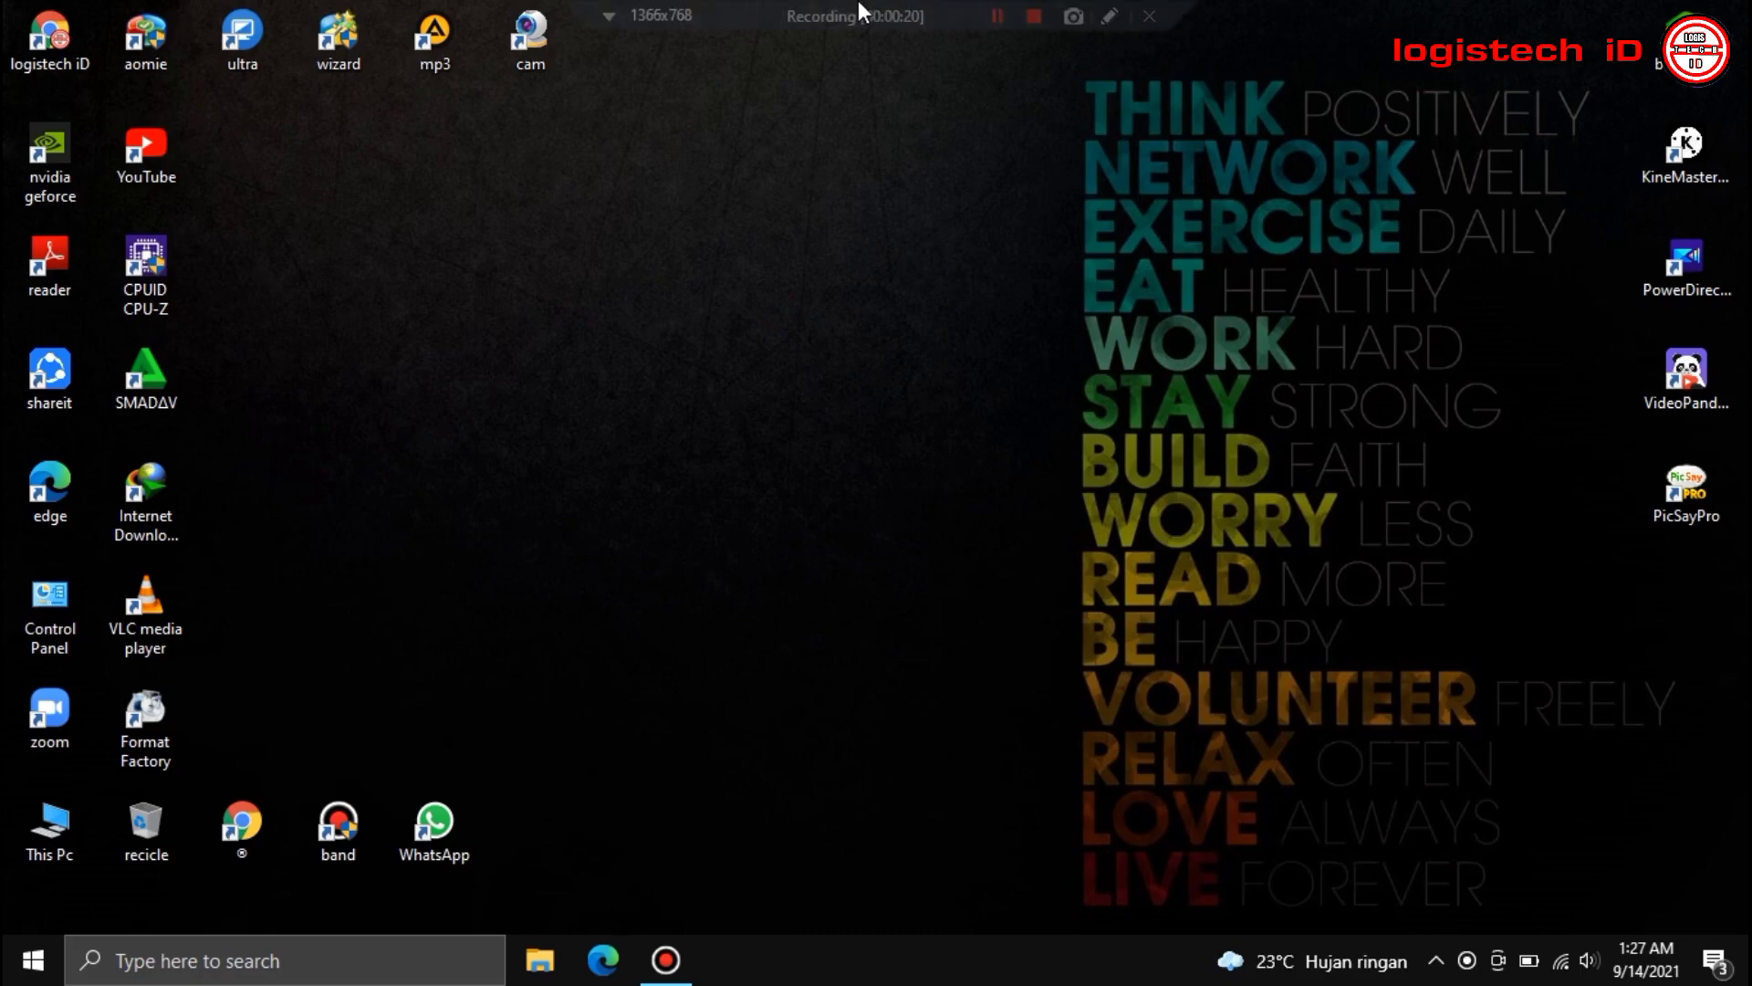
Step: Open the mouse cursor properties from the Themes page of the desktop's Personalization settings
{"action": "right_click", "coordinate": [819, 884]}
{"action": "left_click", "coordinate": [923, 872]}
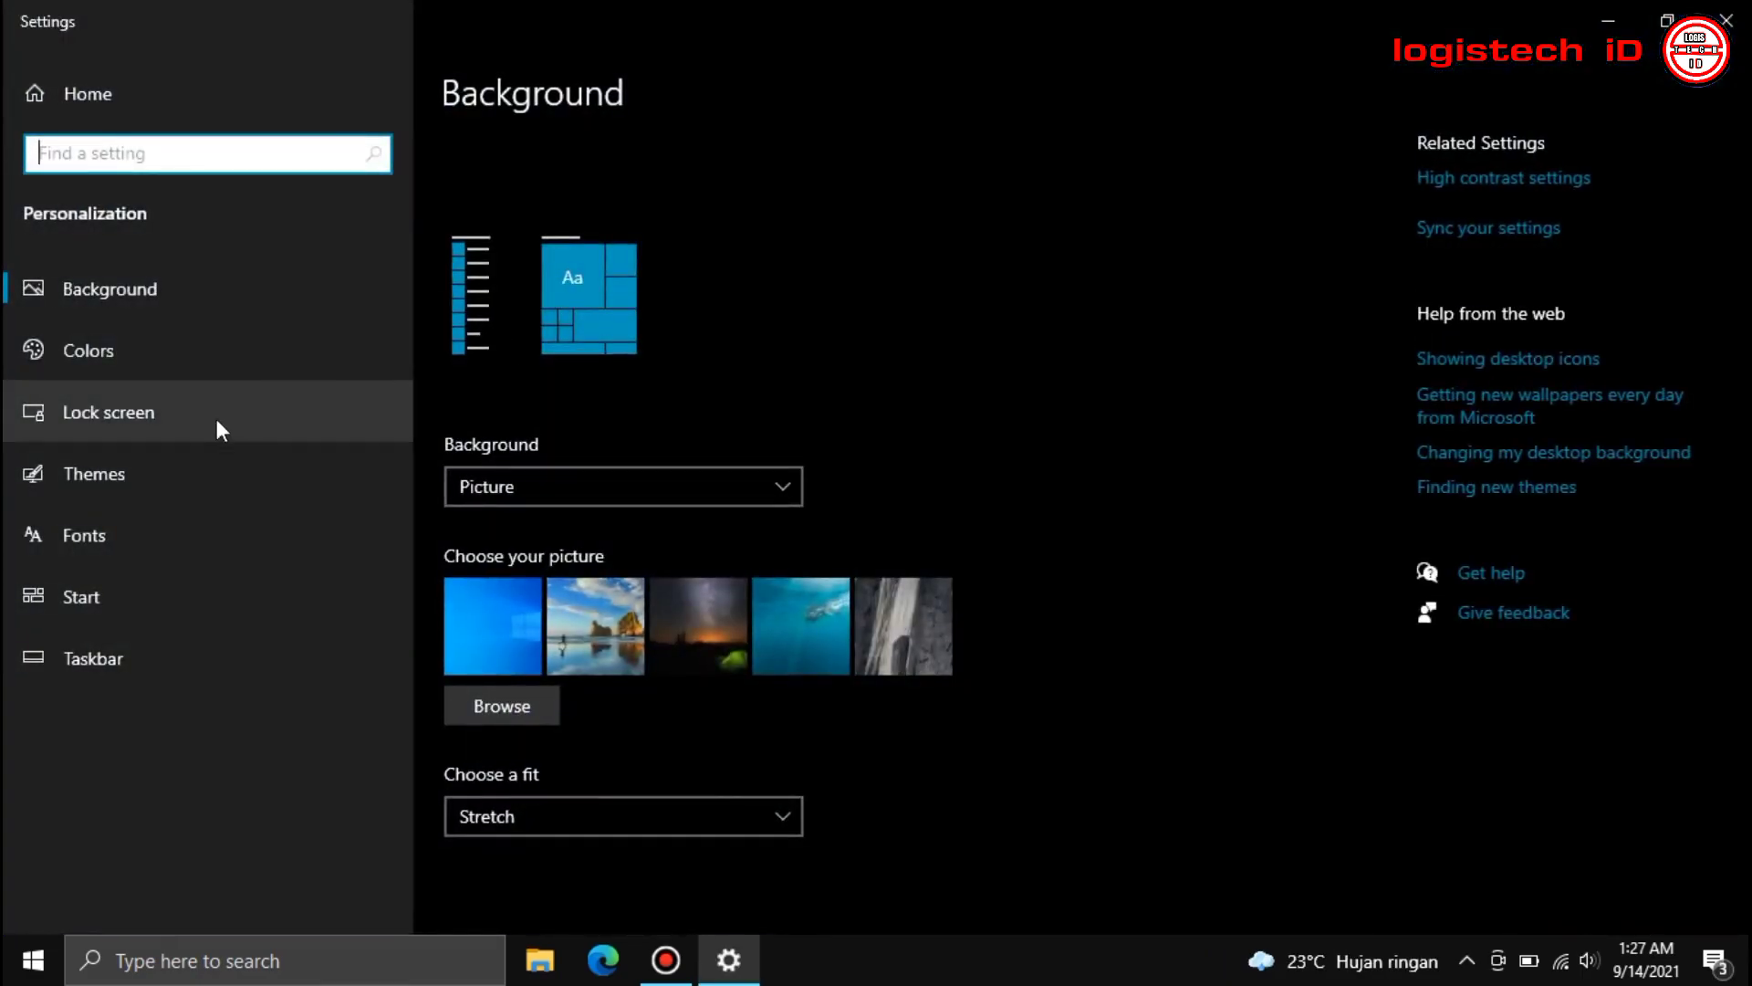
{"action": "left_click", "coordinate": [229, 474]}
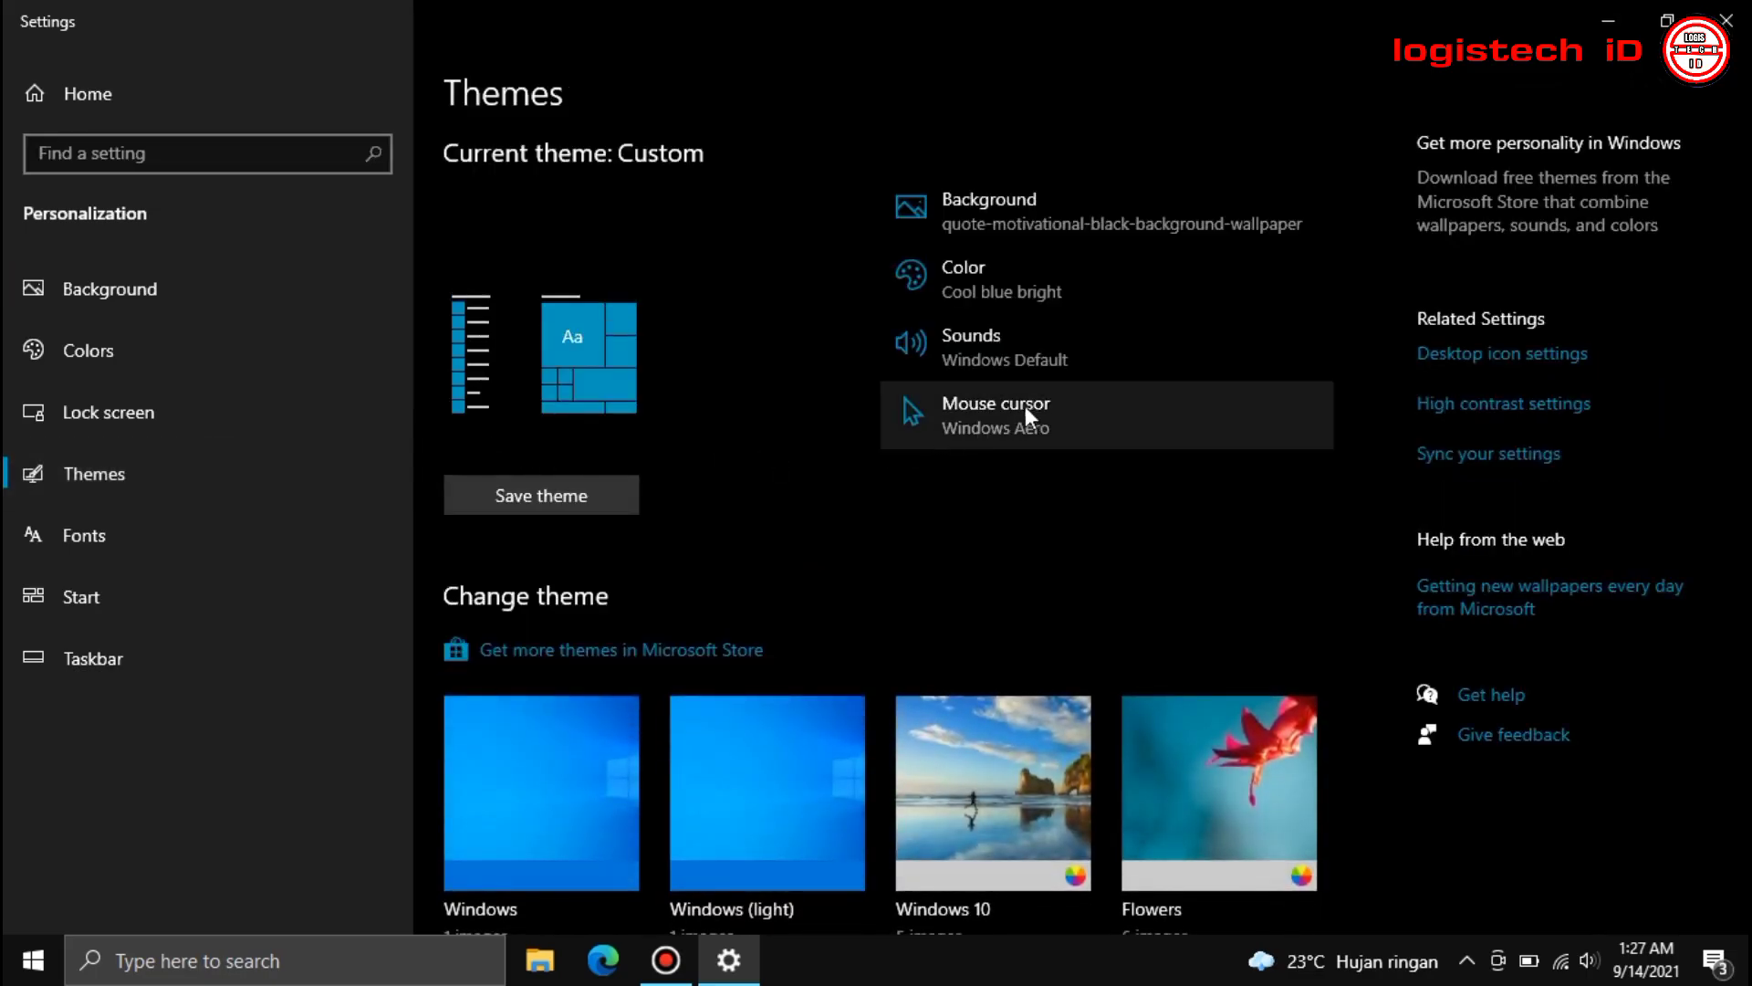
{"action": "left_click", "coordinate": [1048, 414]}
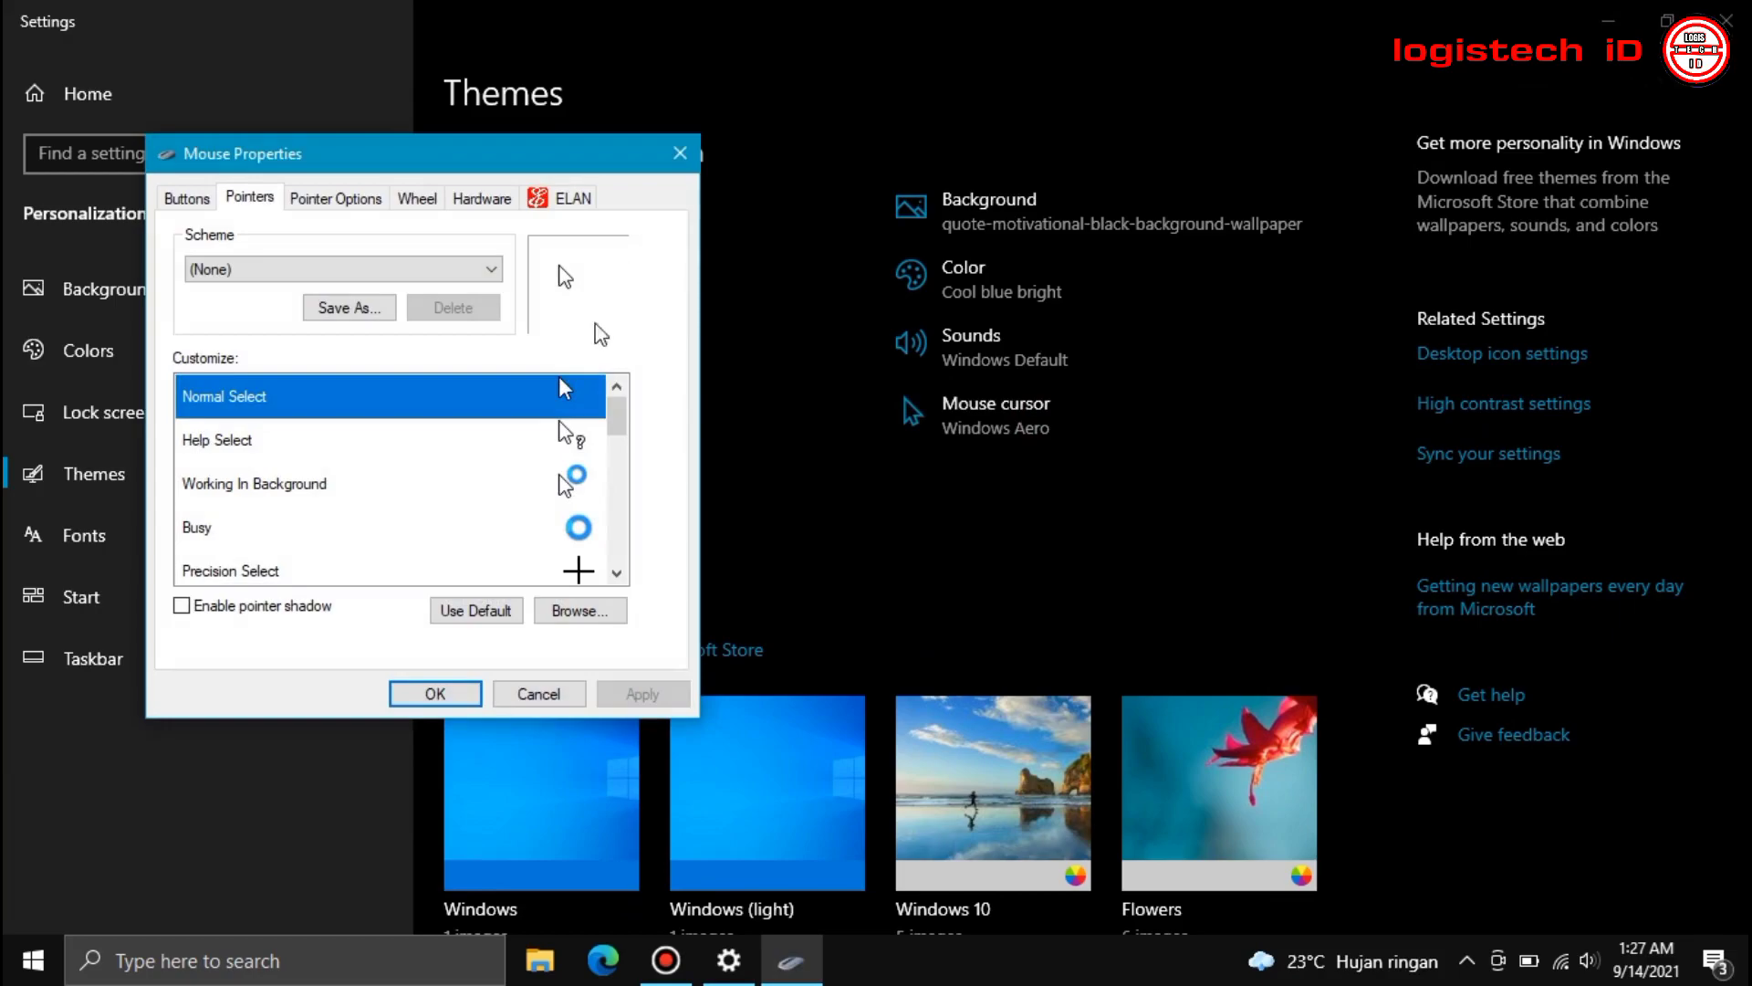
Step: Browse the Cursors folder for the Normal Select pointer and examine the available cursor files
{"action": "left_click", "coordinate": [585, 612]}
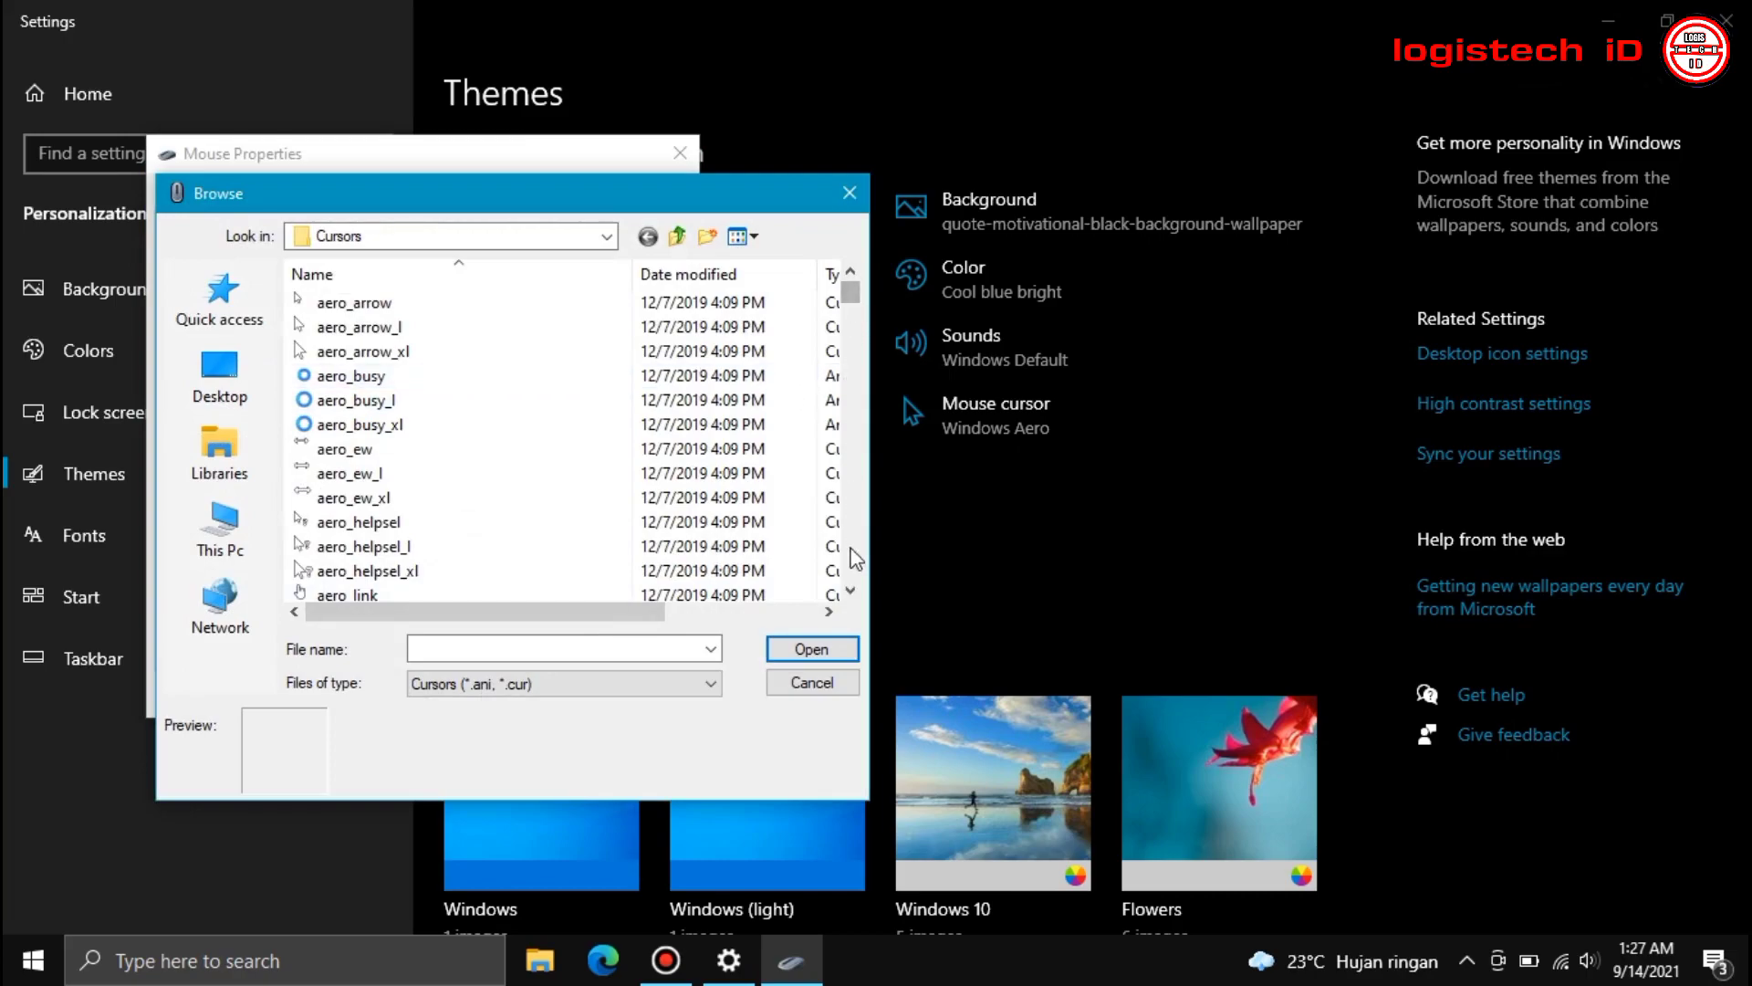
{"action": "double_click", "coordinate": [848, 591]}
{"action": "double_click", "coordinate": [848, 591]}
{"action": "double_click", "coordinate": [848, 592]}
{"action": "double_click", "coordinate": [848, 592]}
{"action": "double_click", "coordinate": [848, 591]}
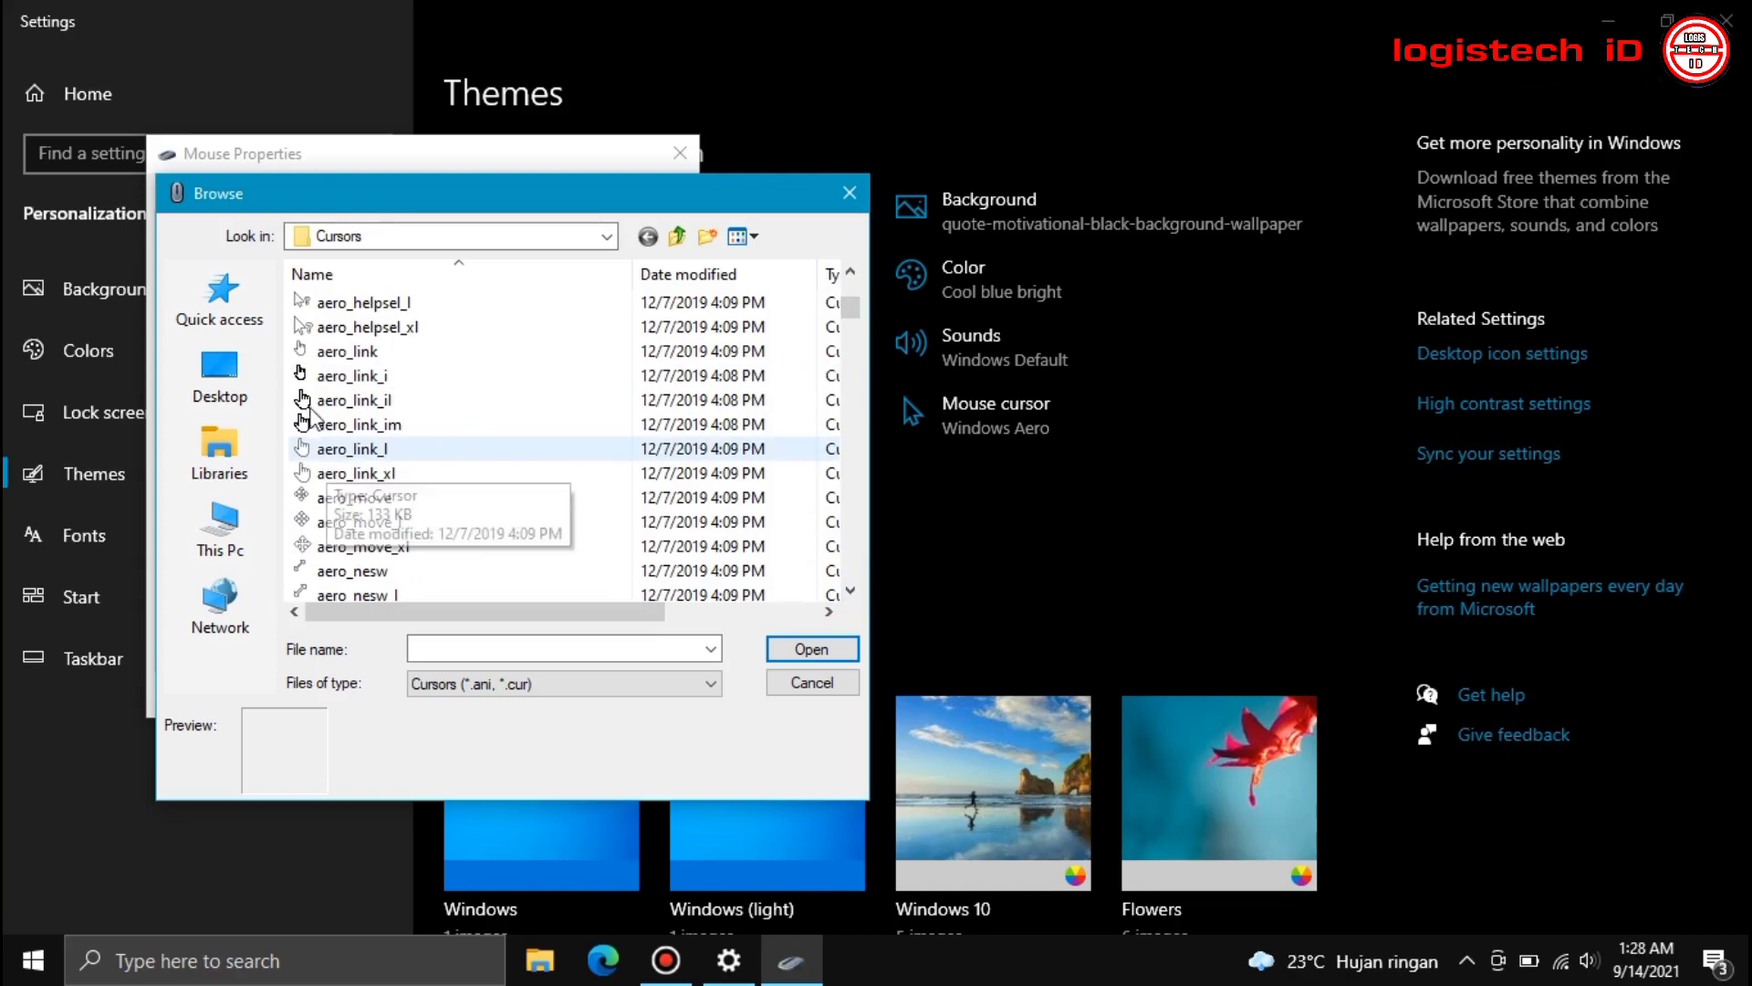
{"action": "left_click", "coordinate": [850, 591]}
{"action": "double_click", "coordinate": [849, 591]}
{"action": "double_click", "coordinate": [849, 592]}
{"action": "double_click", "coordinate": [850, 591]}
{"action": "double_click", "coordinate": [849, 591]}
{"action": "double_click", "coordinate": [850, 591]}
{"action": "left_click", "coordinate": [851, 593]}
{"action": "double_click", "coordinate": [851, 593]}
{"action": "left_click", "coordinate": [850, 593]}
{"action": "left_click", "coordinate": [850, 593]}
{"action": "double_click", "coordinate": [851, 593]}
{"action": "double_click", "coordinate": [850, 593]}
{"action": "left_click", "coordinate": [851, 593]}
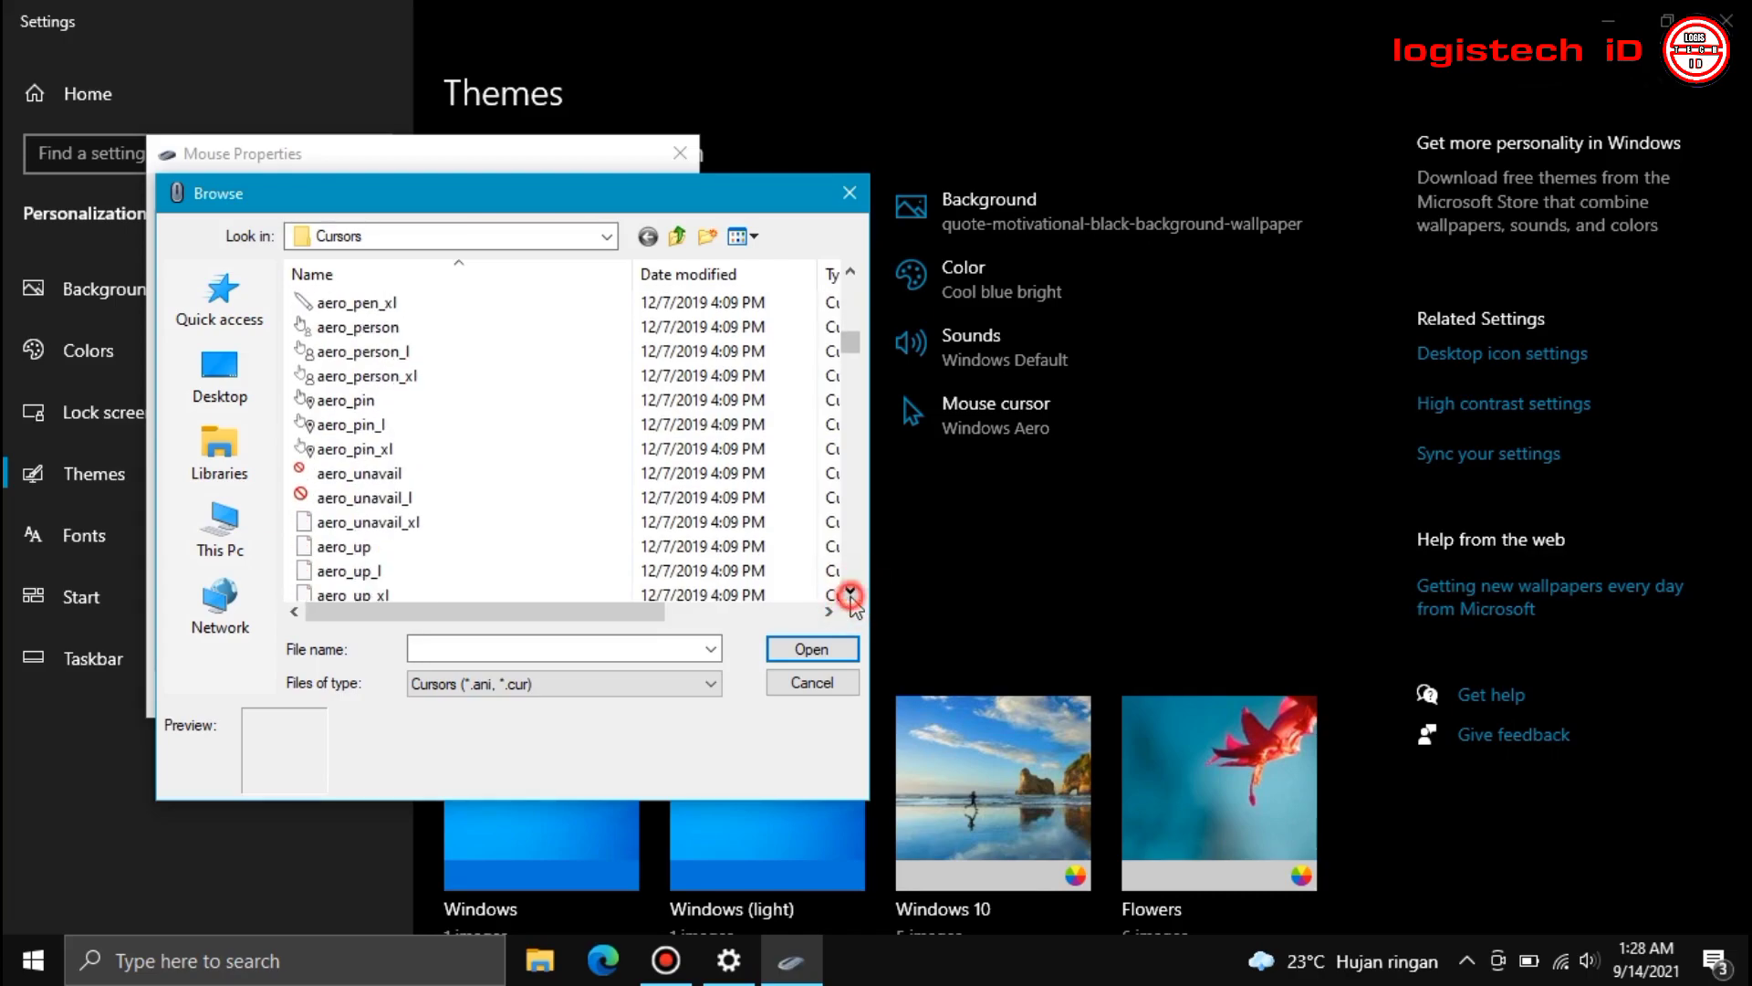
{"action": "double_click", "coordinate": [851, 593]}
{"action": "left_click", "coordinate": [850, 593]}
{"action": "double_click", "coordinate": [851, 593]}
{"action": "left_click", "coordinate": [850, 594]}
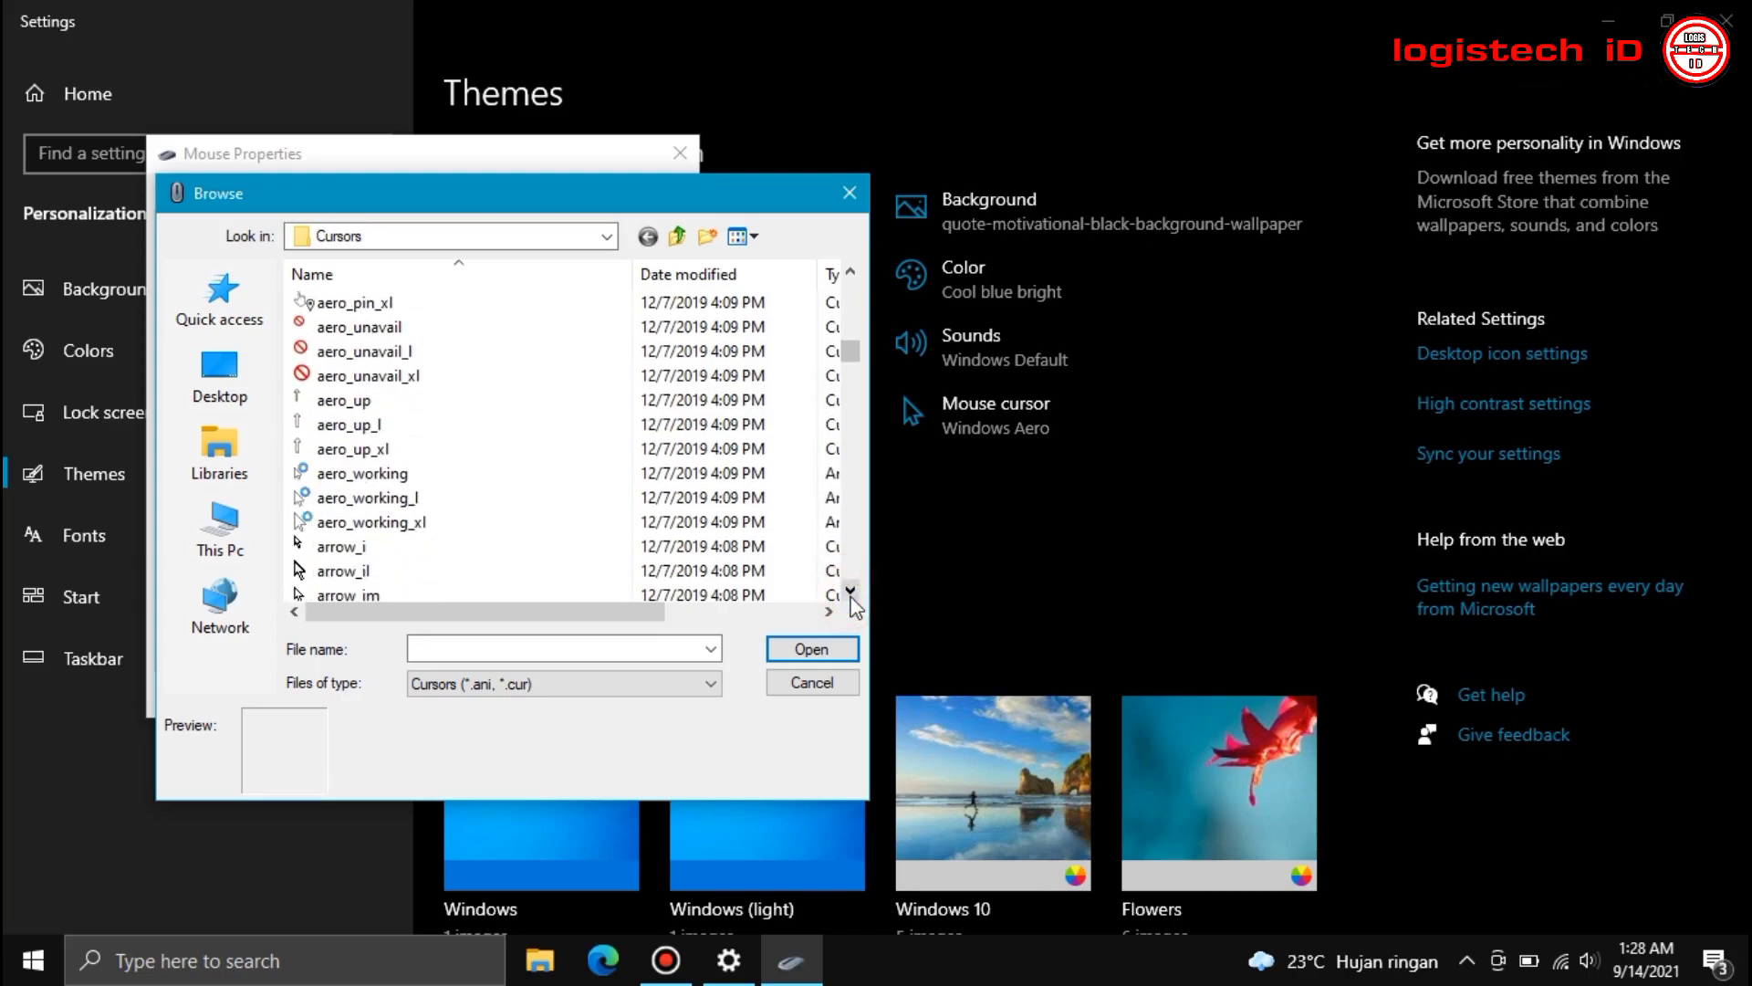
{"action": "left_click", "coordinate": [850, 593]}
{"action": "double_click", "coordinate": [851, 593]}
{"action": "double_click", "coordinate": [851, 594]}
{"action": "double_click", "coordinate": [851, 593]}
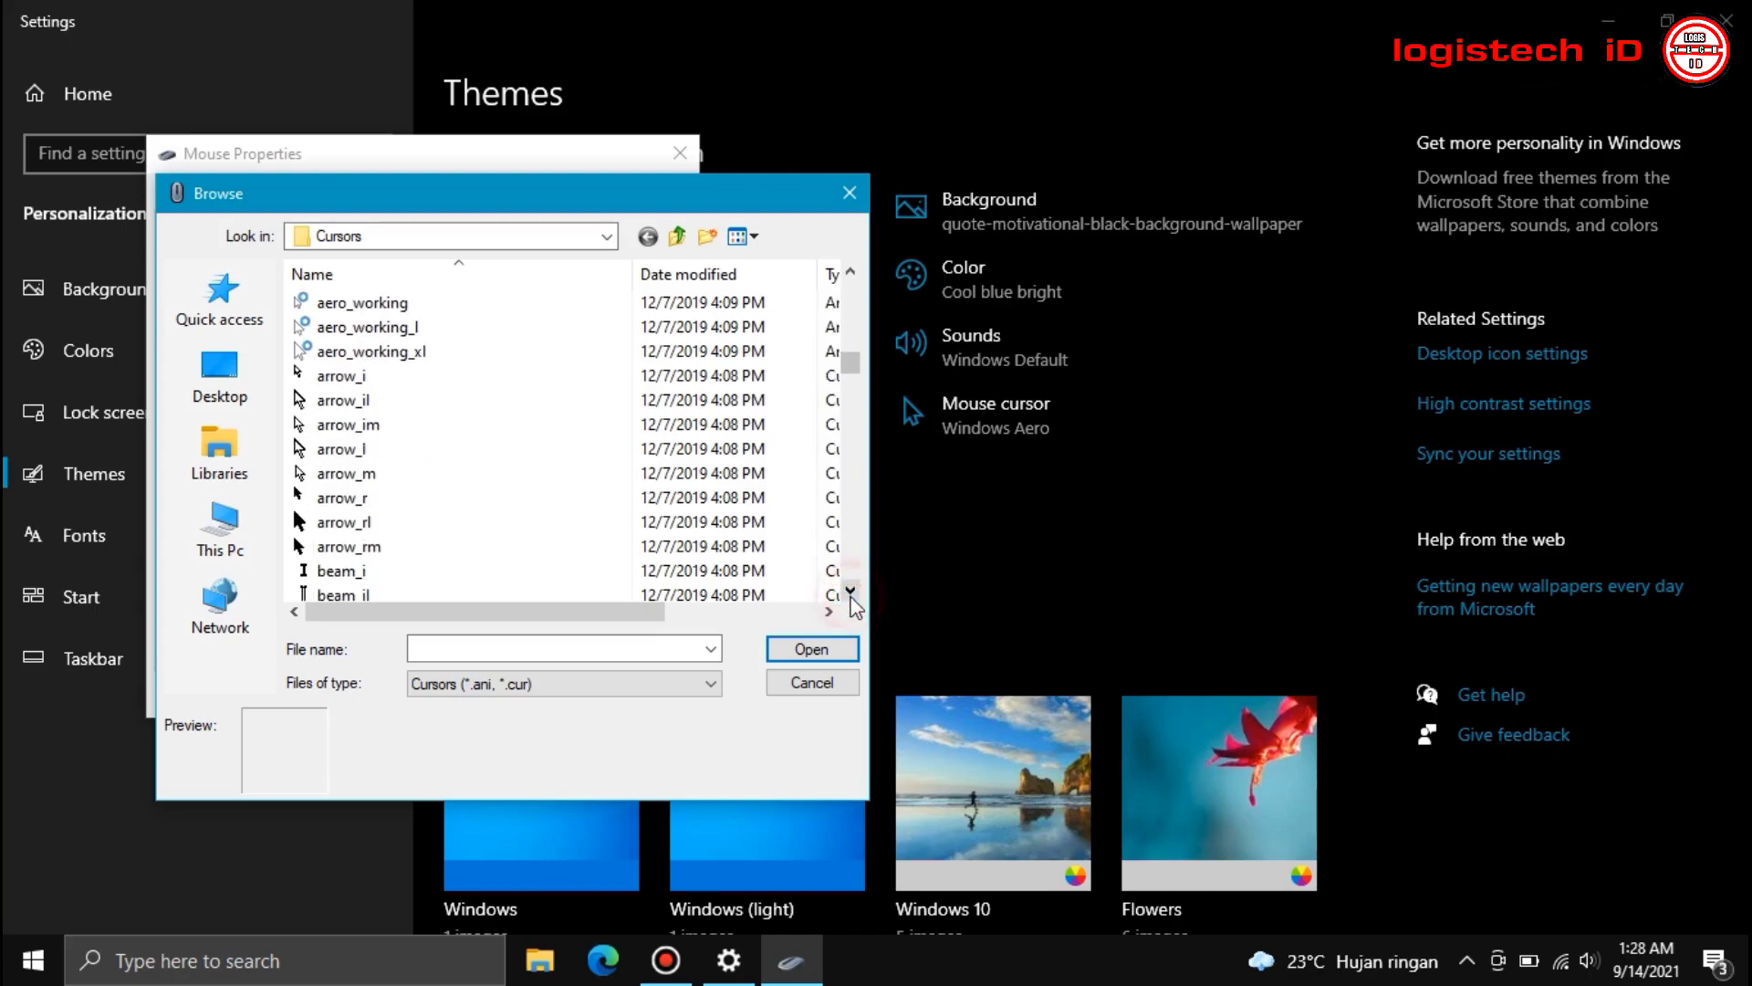
{"action": "double_click", "coordinate": [850, 593]}
{"action": "left_click", "coordinate": [850, 593]}
{"action": "left_click", "coordinate": [851, 593]}
{"action": "double_click", "coordinate": [850, 593]}
{"action": "double_click", "coordinate": [850, 593]}
{"action": "double_click", "coordinate": [850, 593]}
{"action": "left_click", "coordinate": [850, 593]}
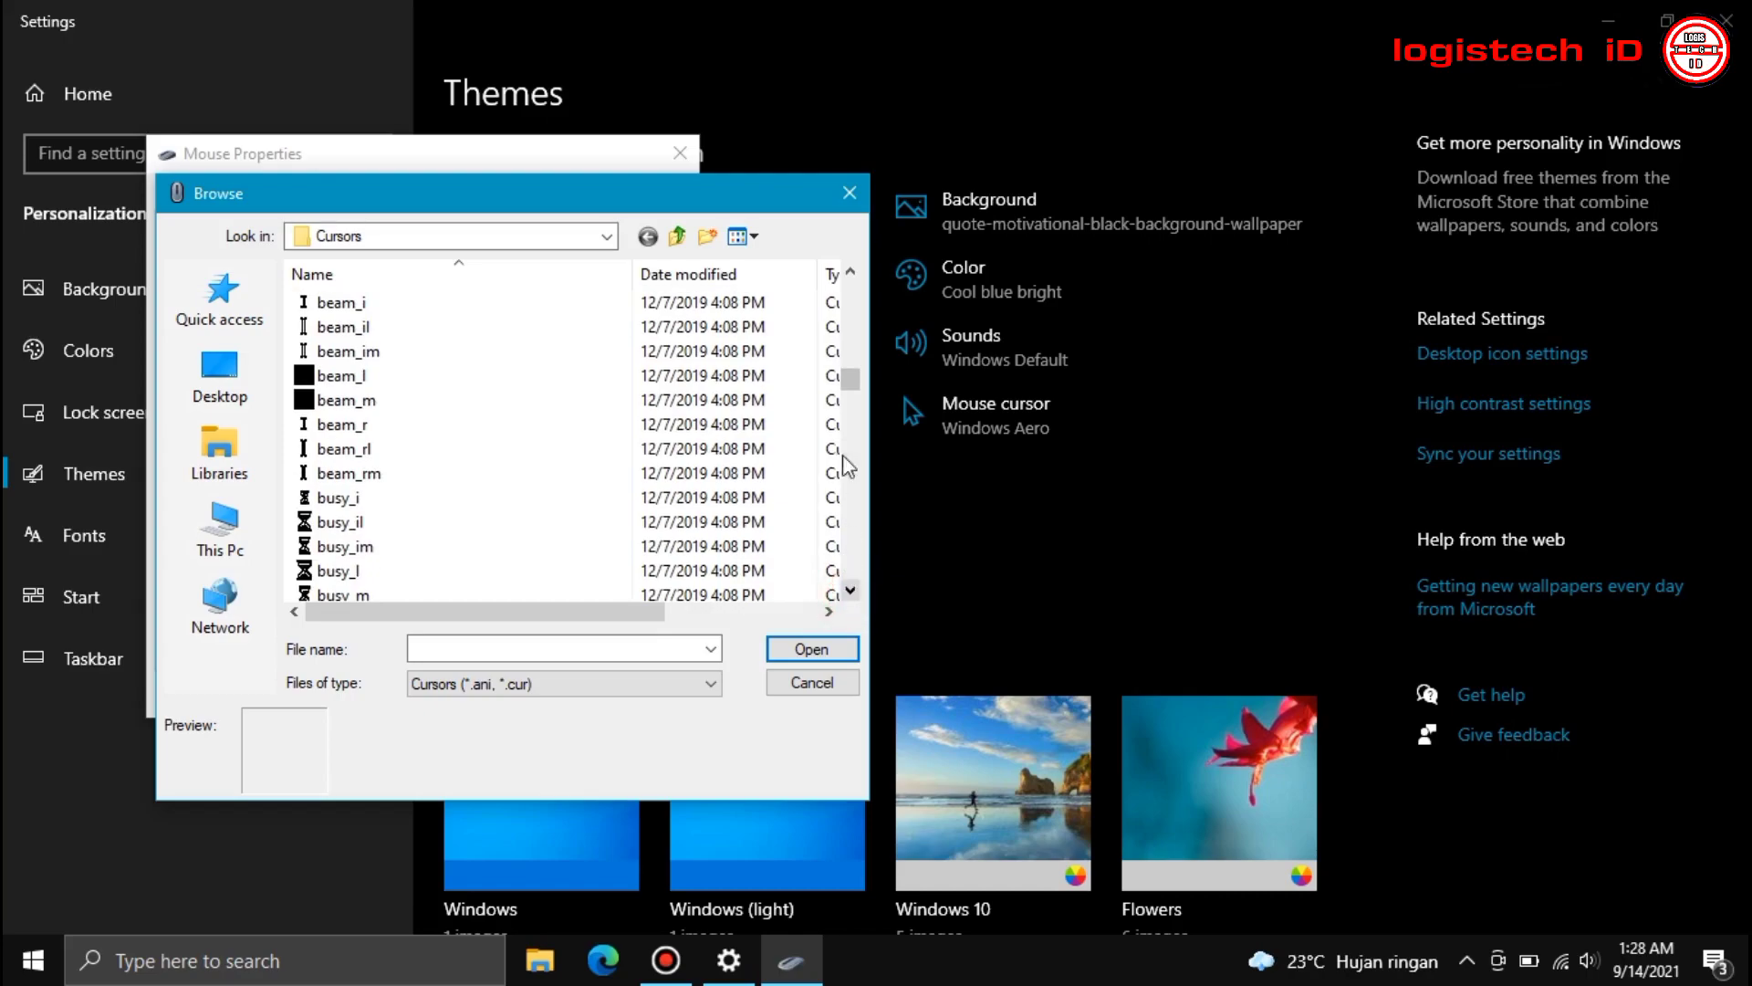
{"action": "left_click_drag", "start_coordinate": [856, 375], "coordinate": [871, 309]}
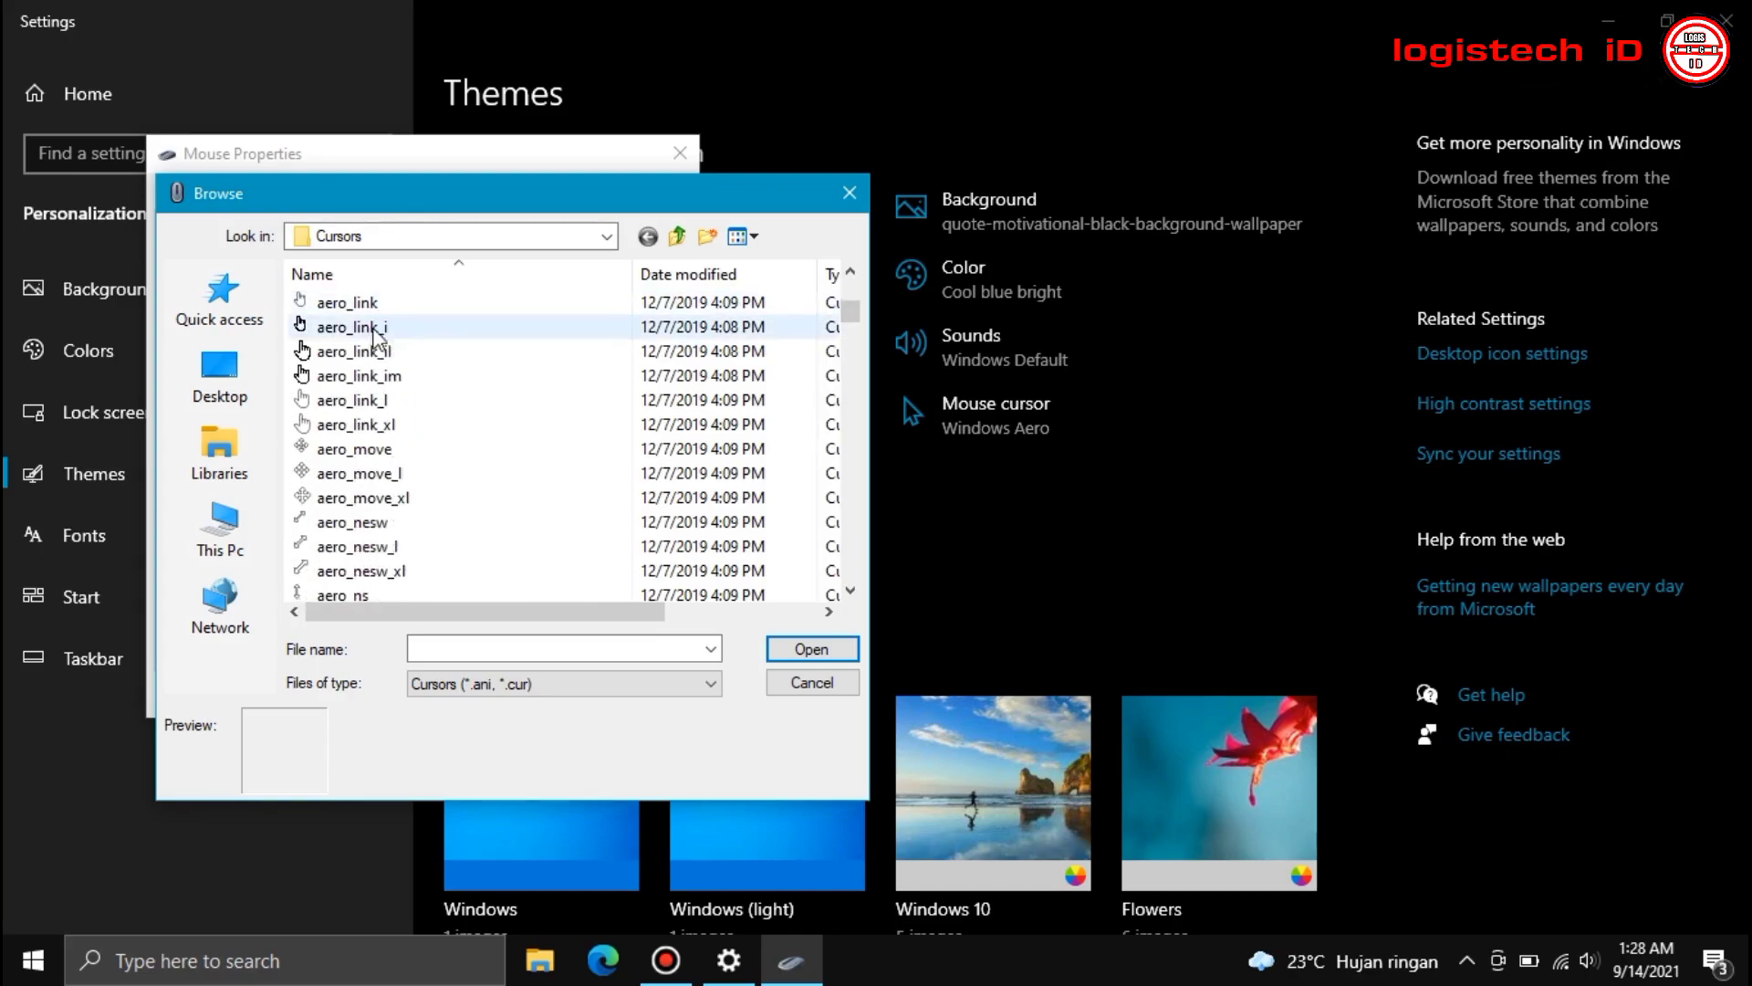
Step: Assign the aero_link_il cursor to Normal Select, apply it, and close the mouse properties and Settings
{"action": "left_click", "coordinate": [324, 352]}
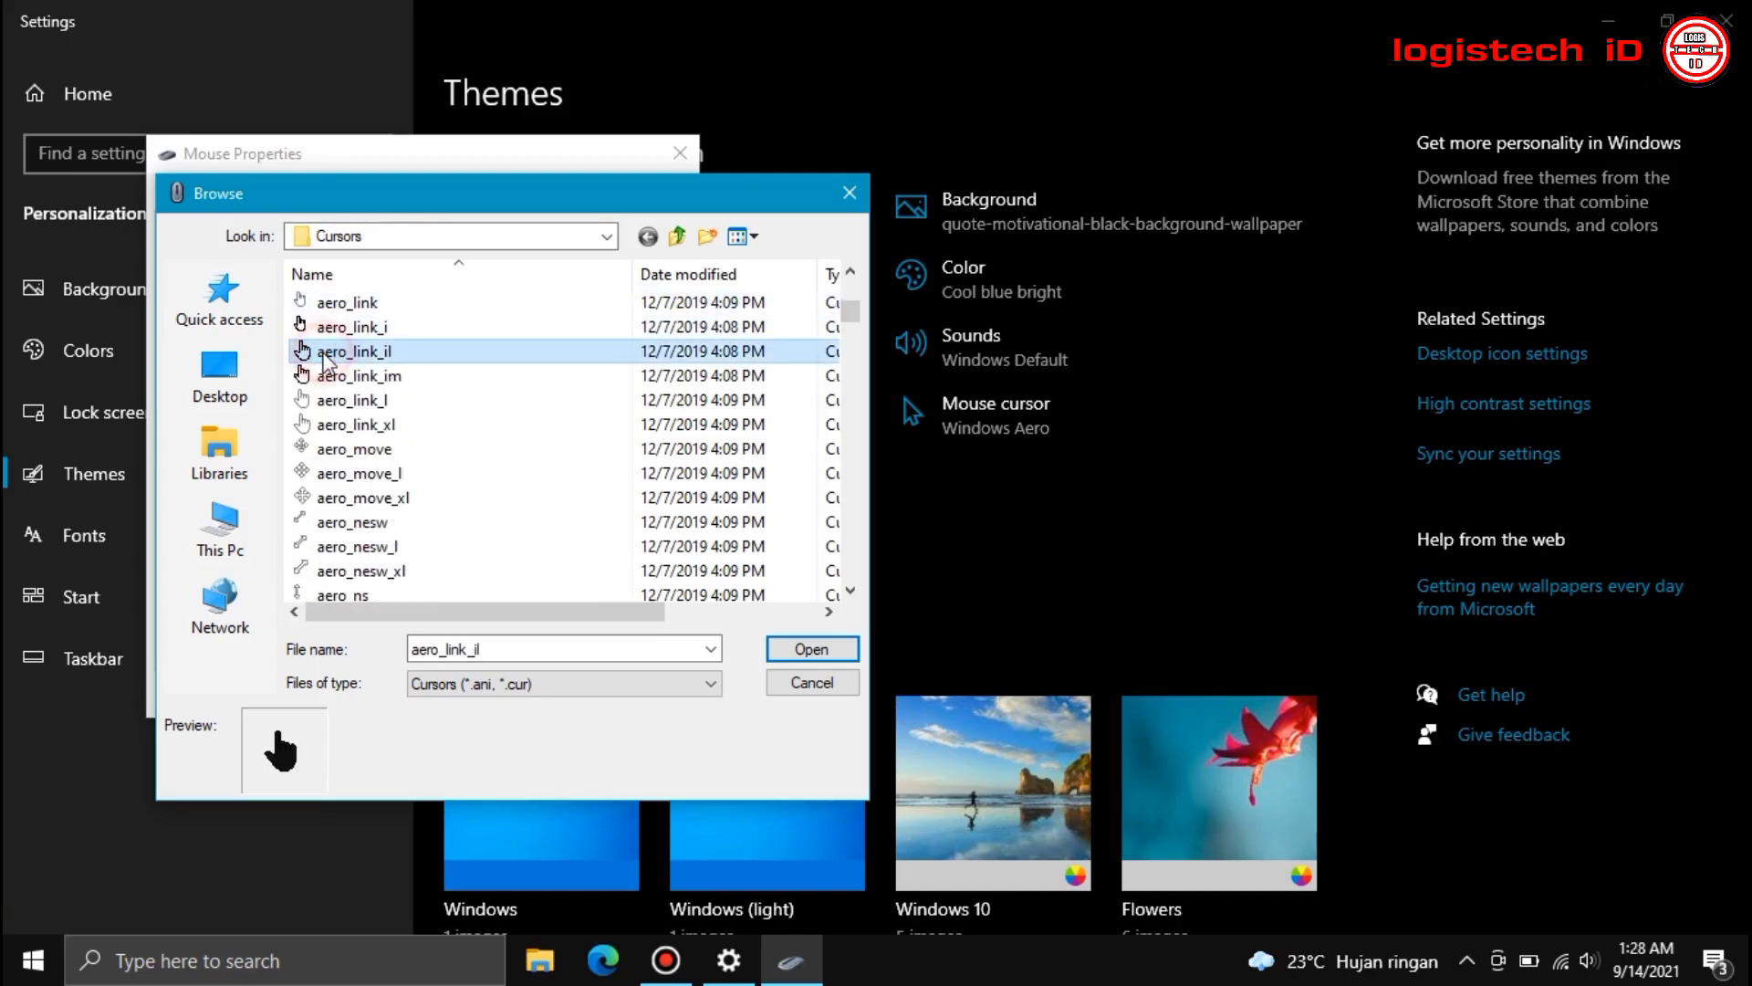
{"action": "left_click", "coordinate": [807, 649]}
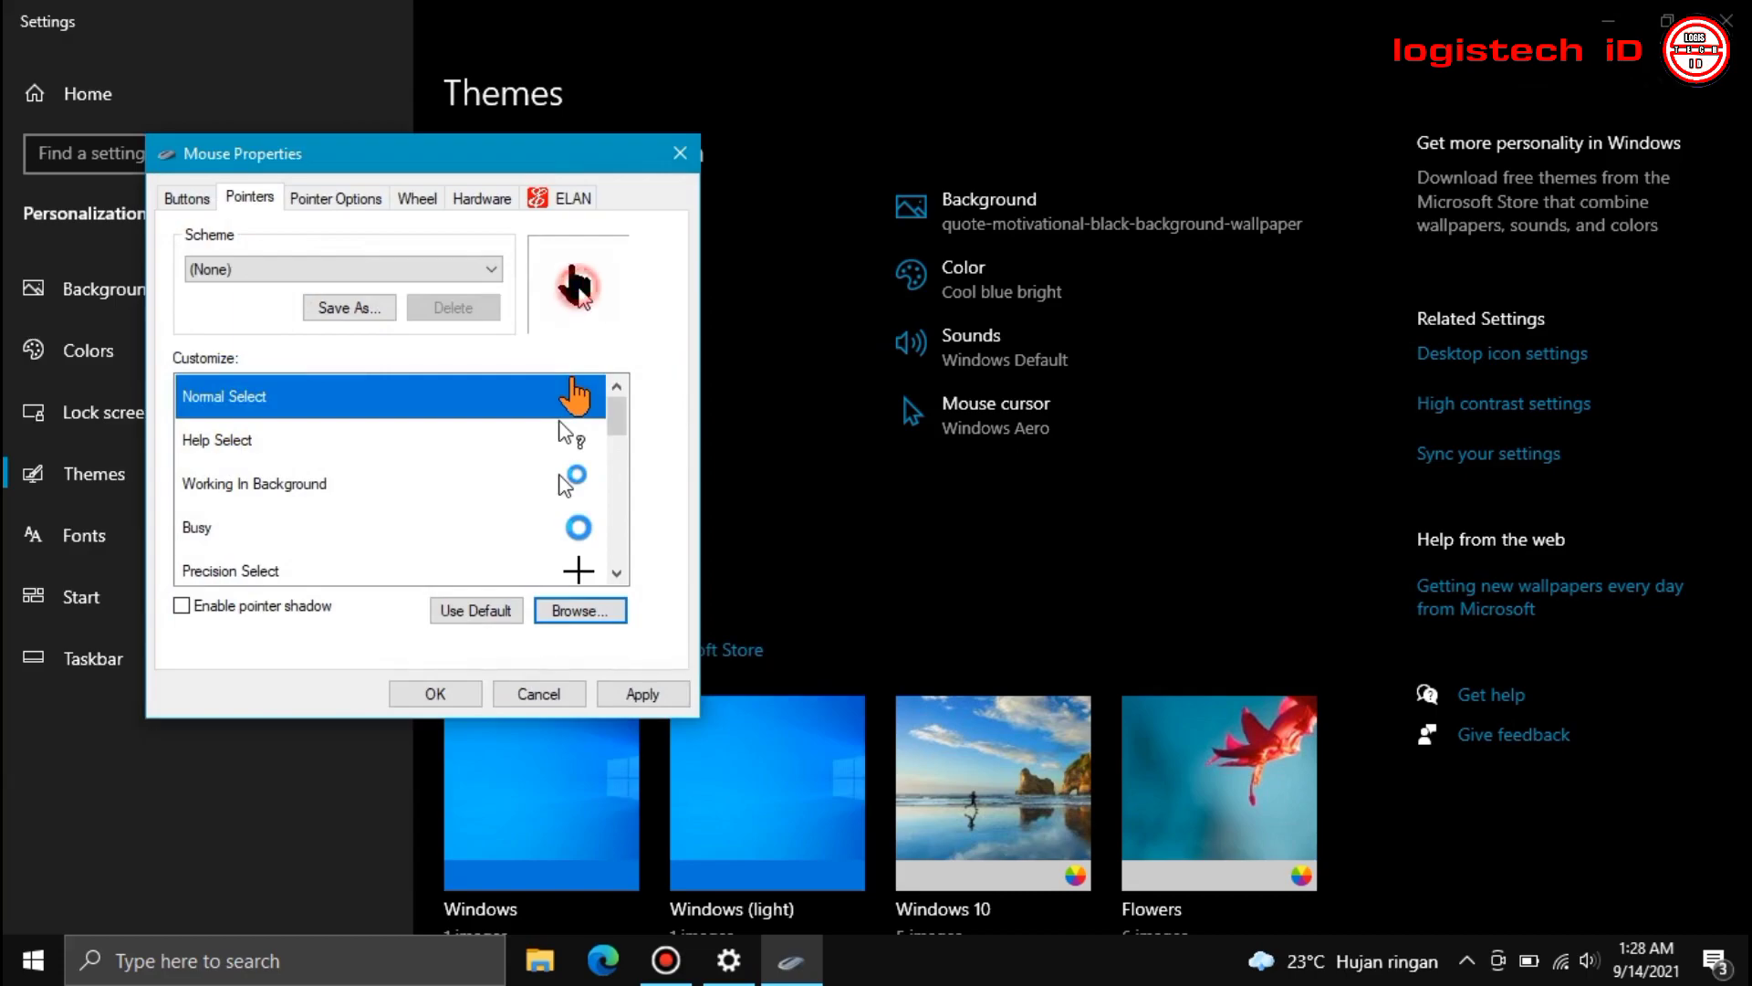
{"action": "left_click", "coordinate": [556, 399]}
{"action": "left_click", "coordinate": [642, 695]}
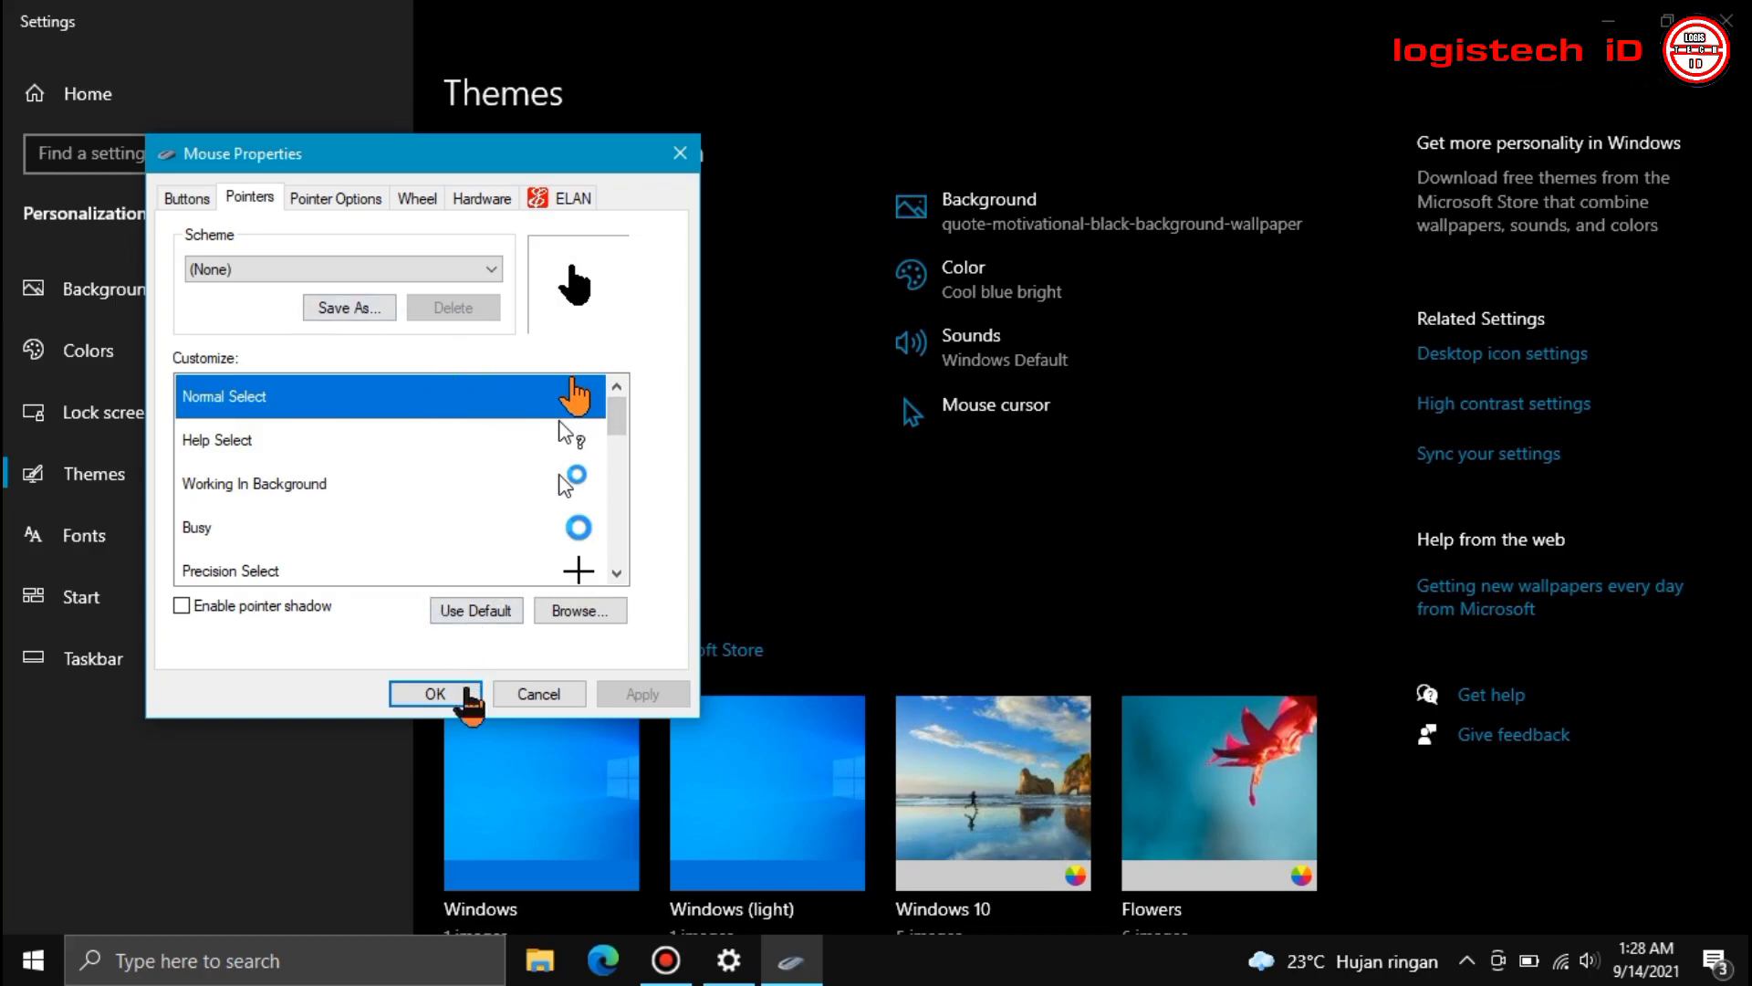
{"action": "left_click", "coordinate": [435, 695]}
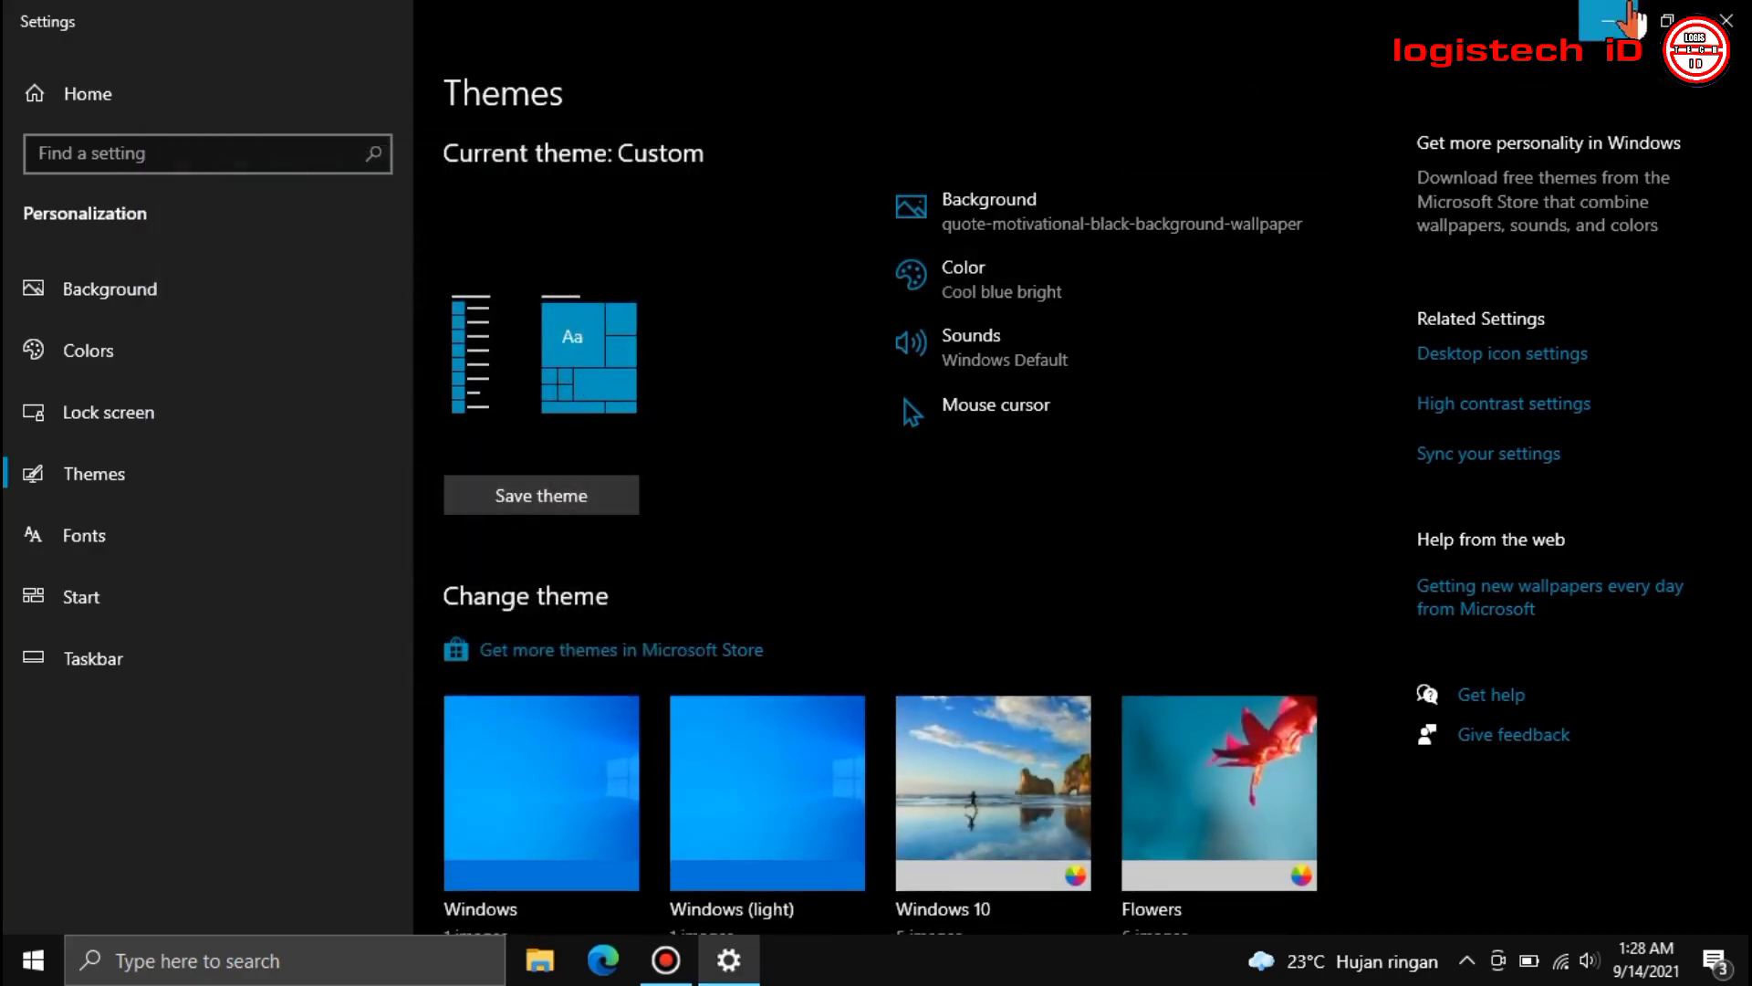
{"action": "left_click", "coordinate": [1729, 20]}
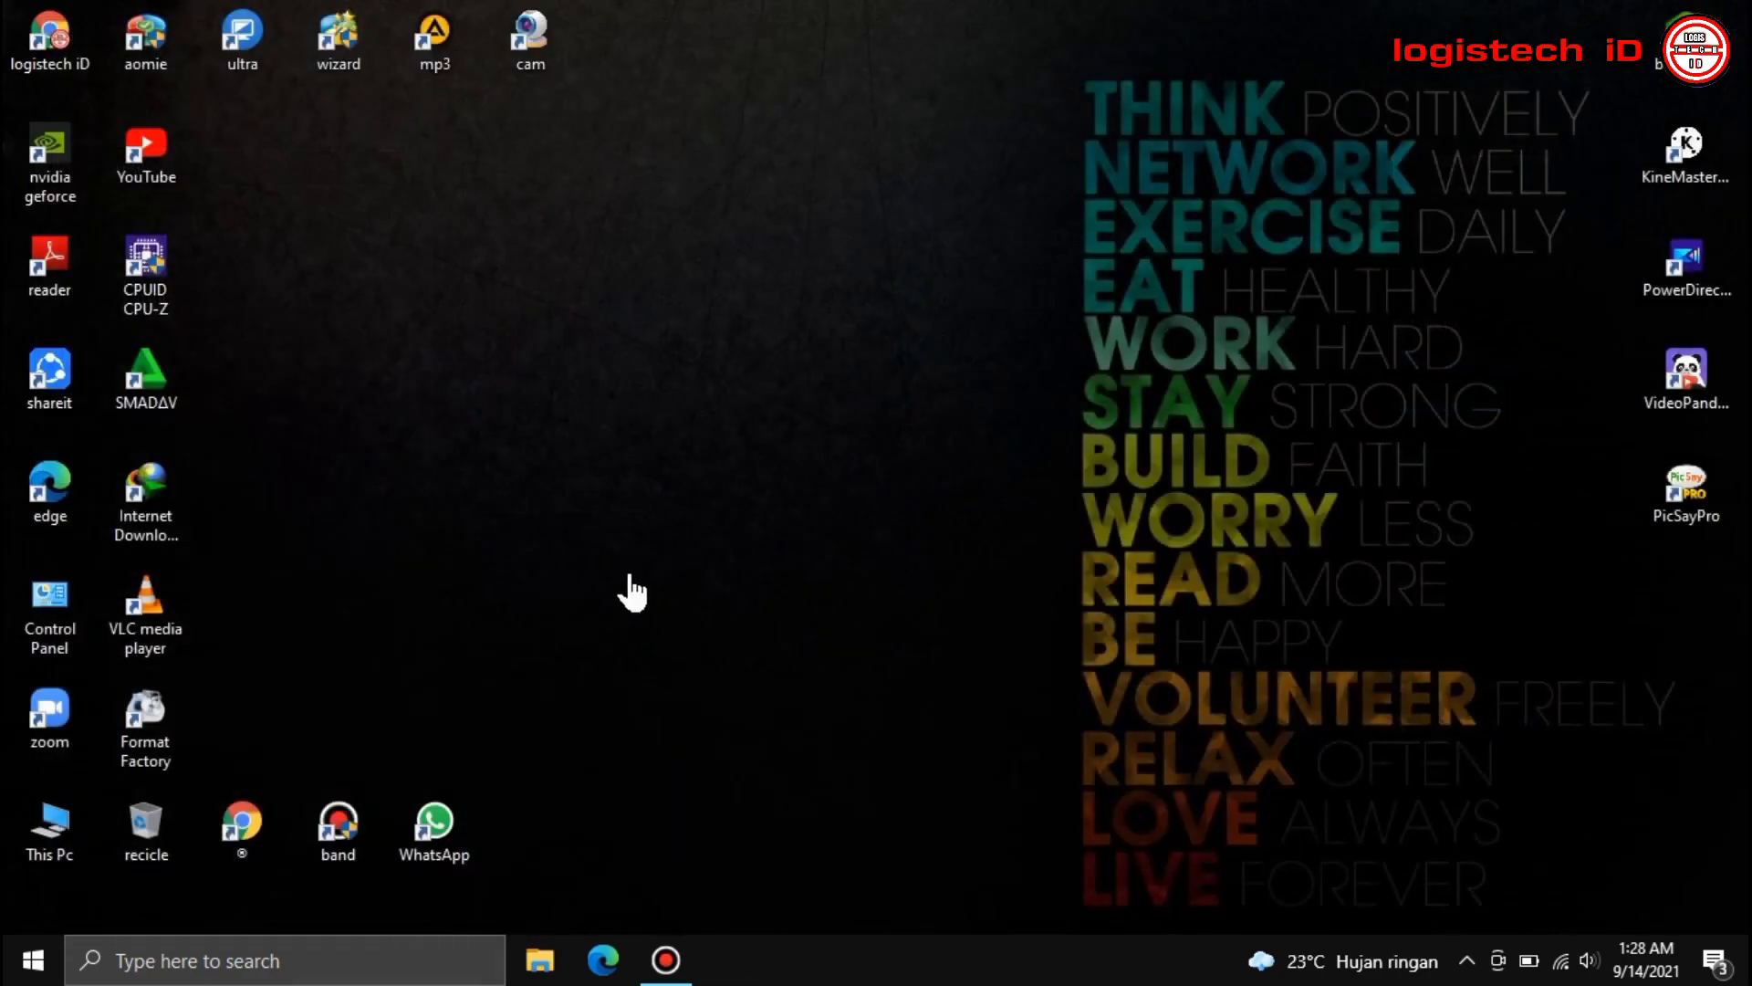
Step: Open the mouse and cursor size adjustment page from the Mouse section of the Devices settings
{"action": "left_click", "coordinate": [33, 958]}
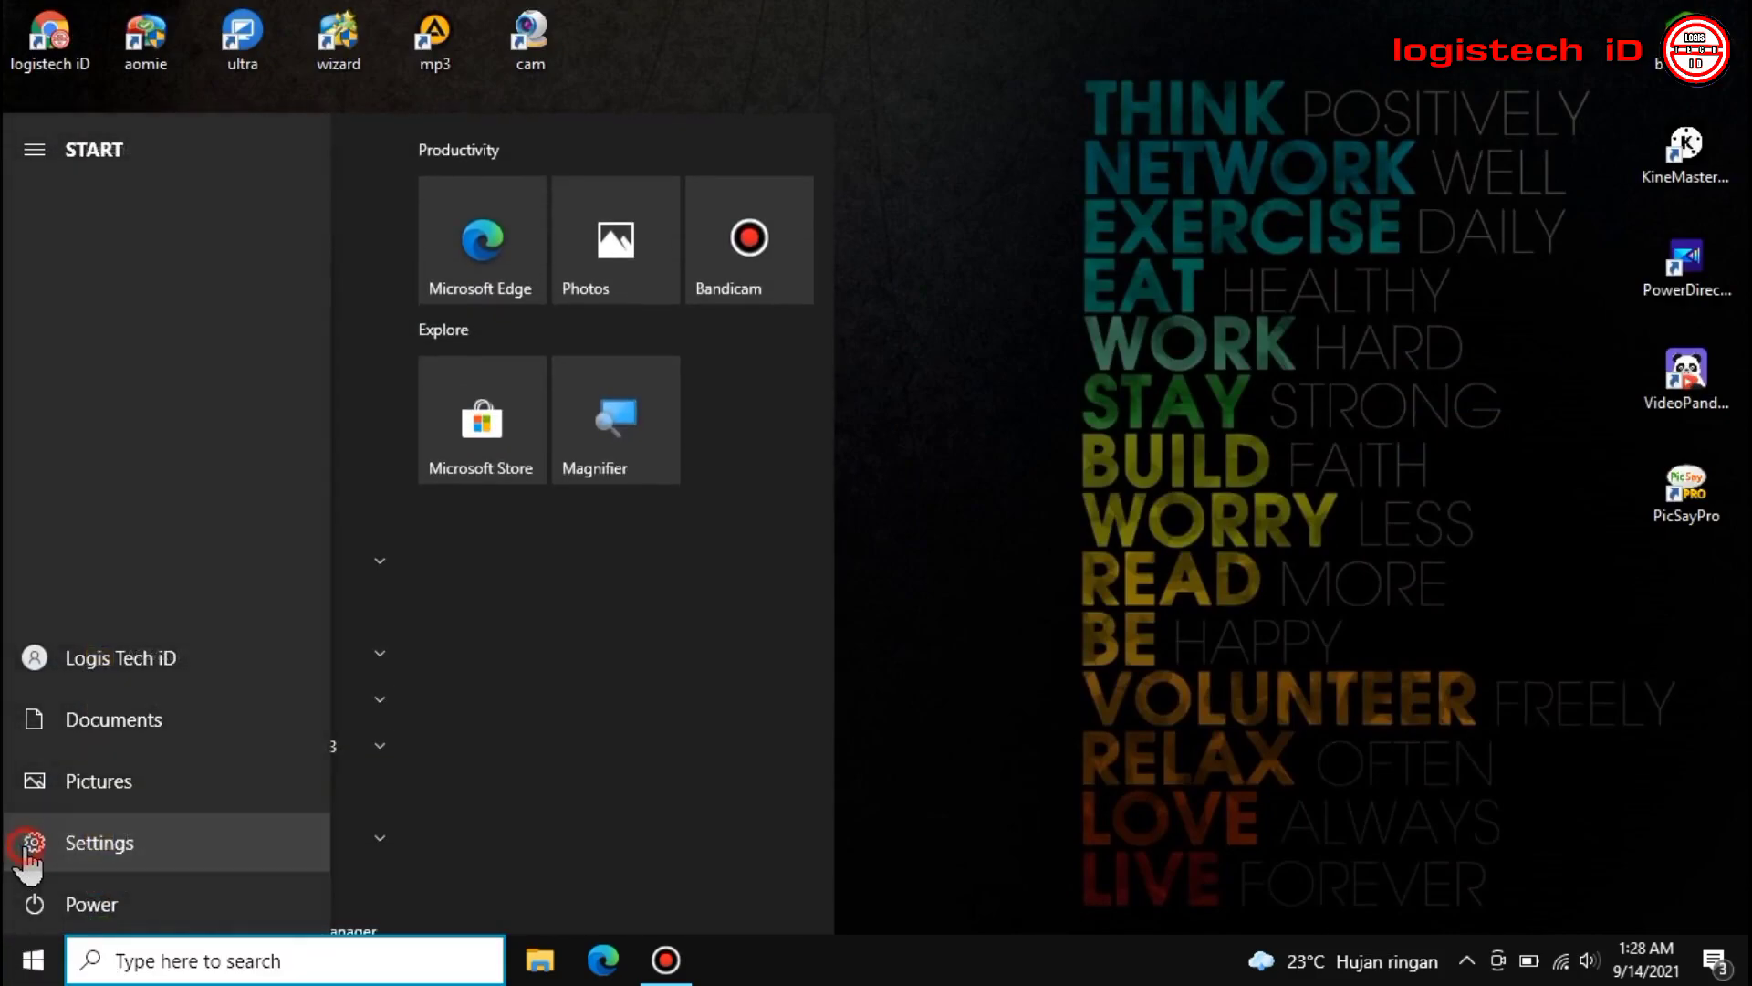
{"action": "left_click", "coordinate": [32, 844]}
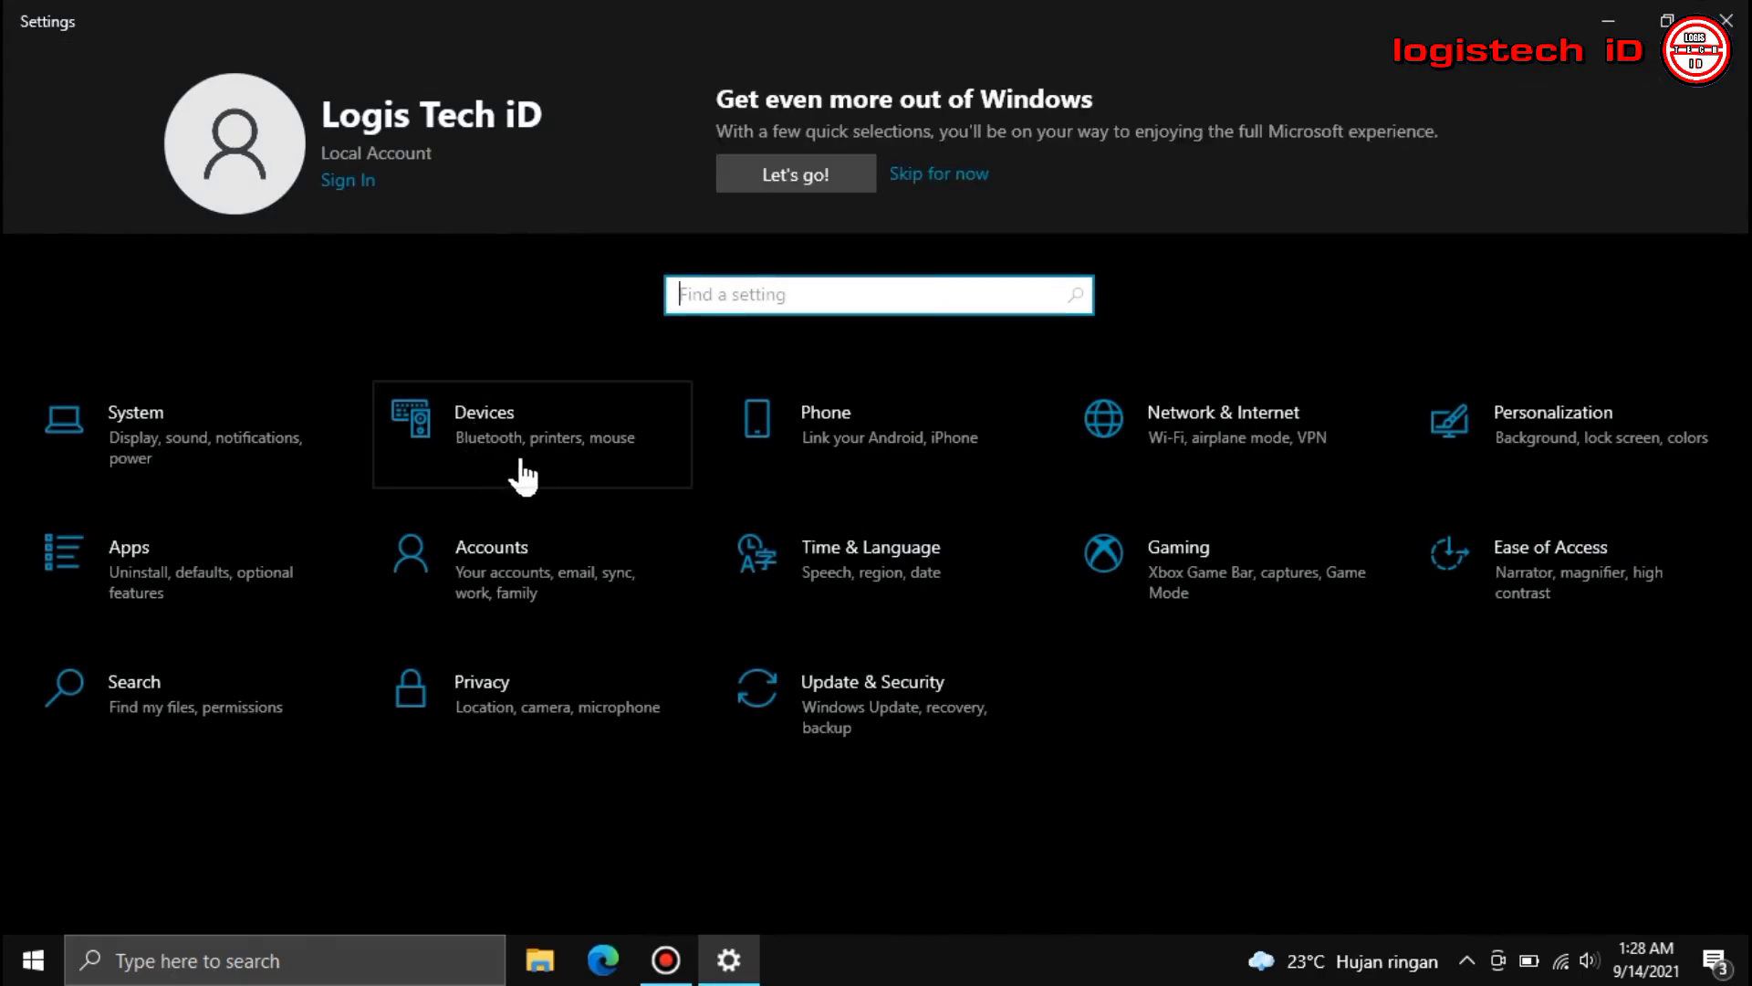
{"action": "left_click", "coordinate": [571, 449]}
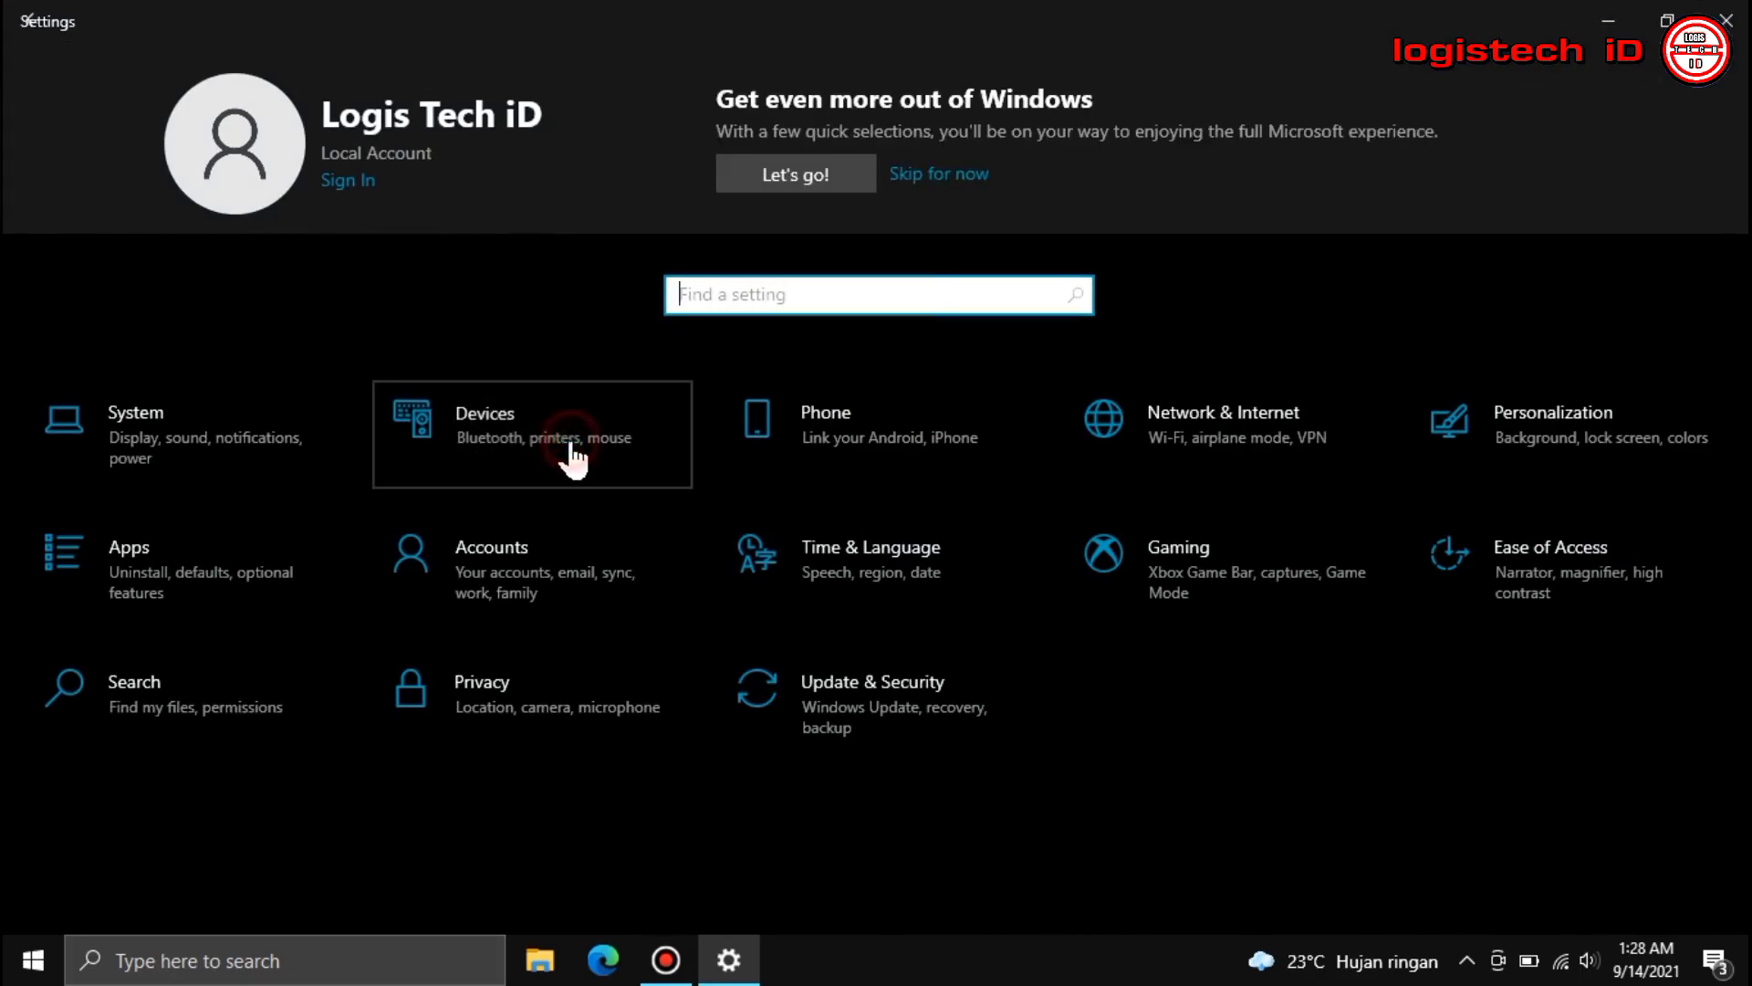
{"action": "left_click", "coordinate": [231, 421]}
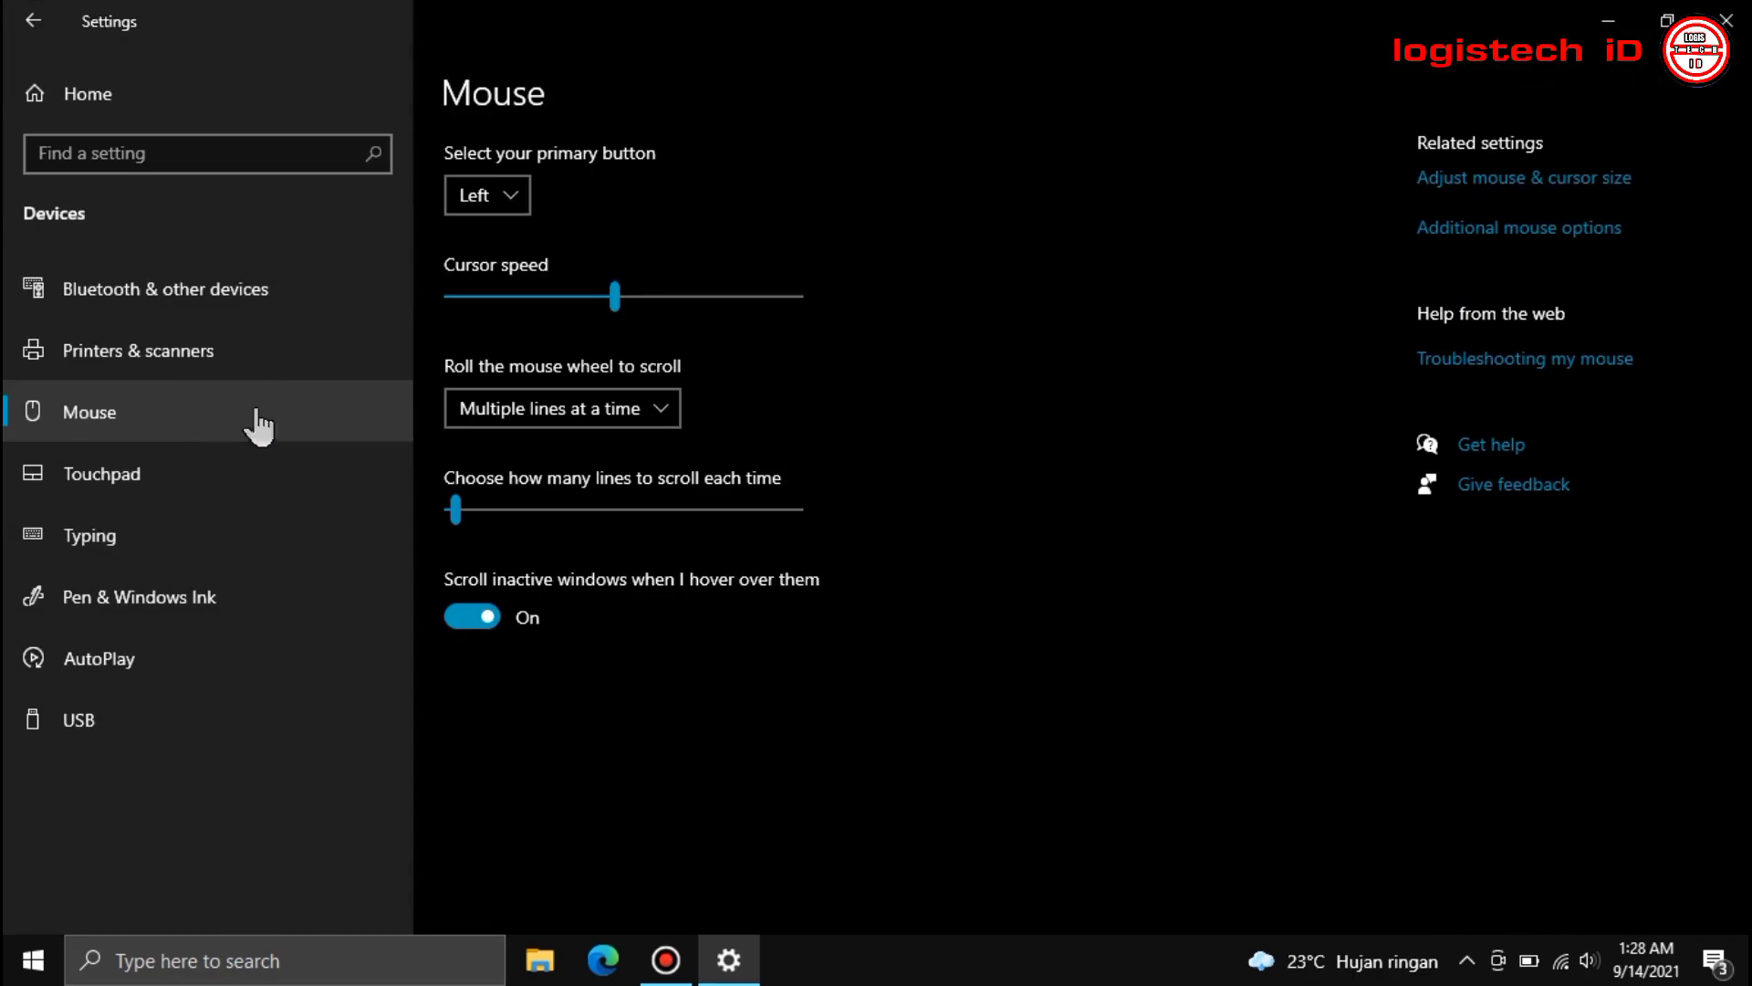
{"action": "left_click", "coordinate": [1471, 179]}
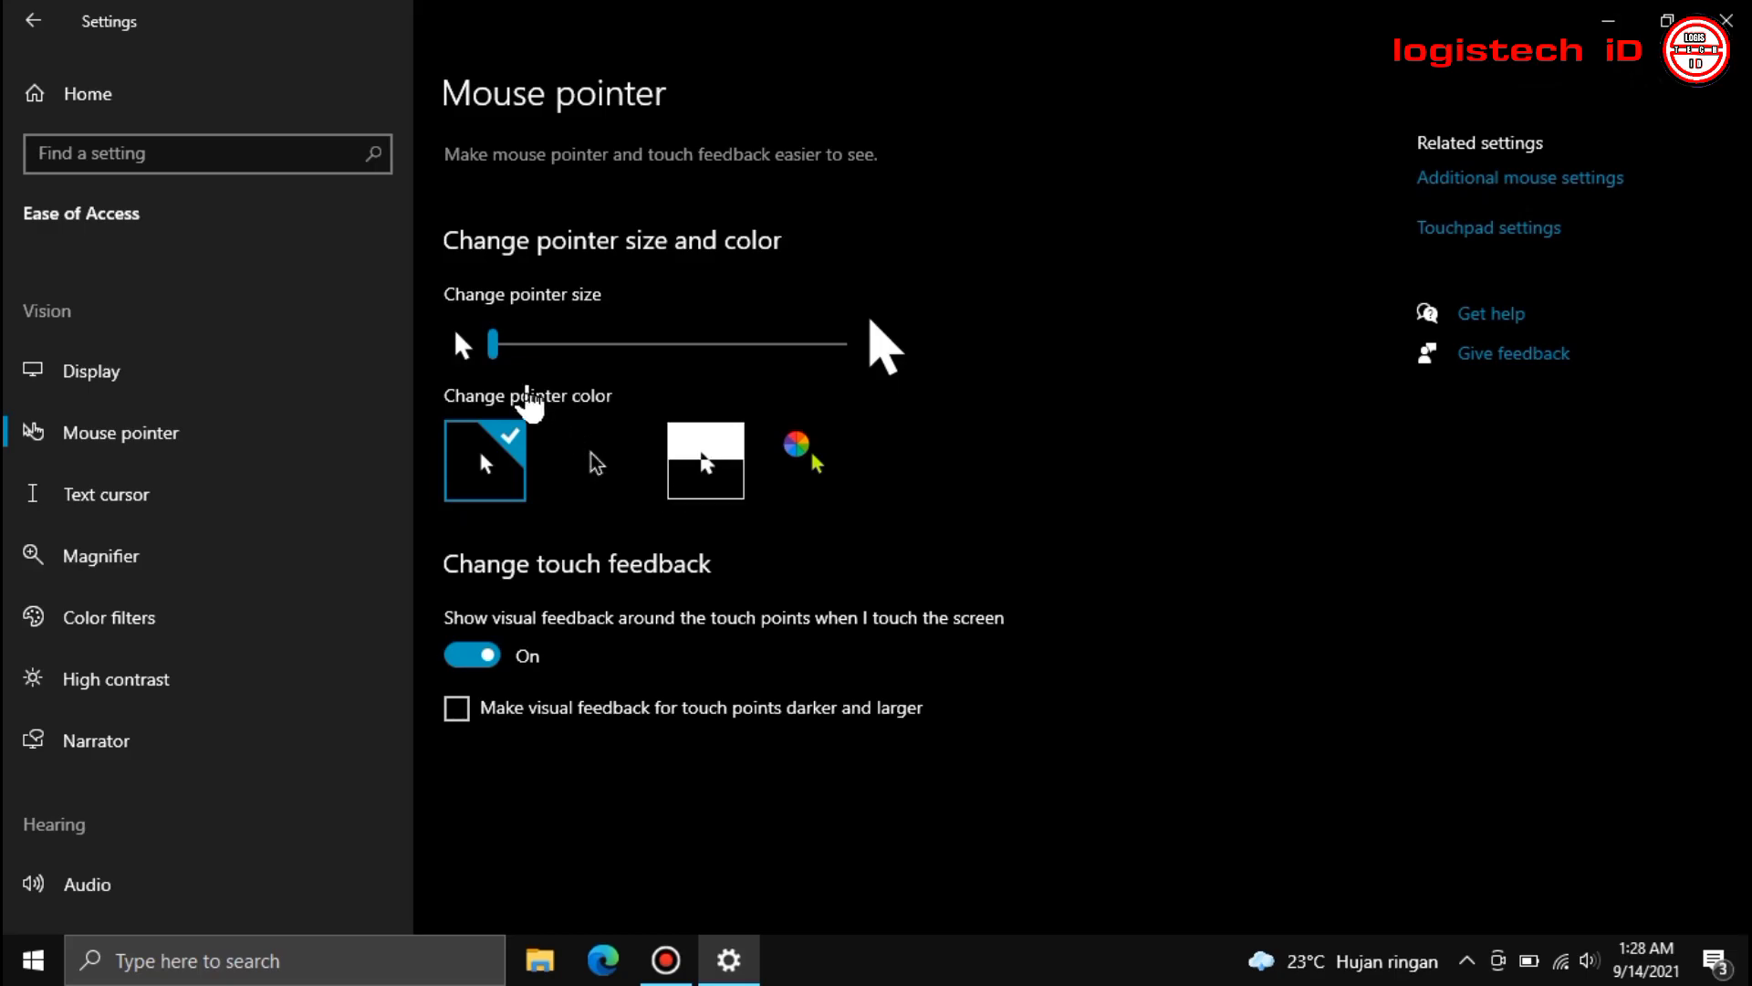
Step: Switch the pointer color to the custom option, choose the suggested purple, and close Settings
{"action": "mouse_move", "coordinate": [492, 345]}
{"action": "left_mouse_down"}
{"action": "mouse_move", "coordinate": [801, 345]}
{"action": "mouse_move", "coordinate": [501, 345]}
{"action": "mouse_move", "coordinate": [503, 375]}
{"action": "left_mouse_up"}
{"action": "left_click", "coordinate": [643, 340]}
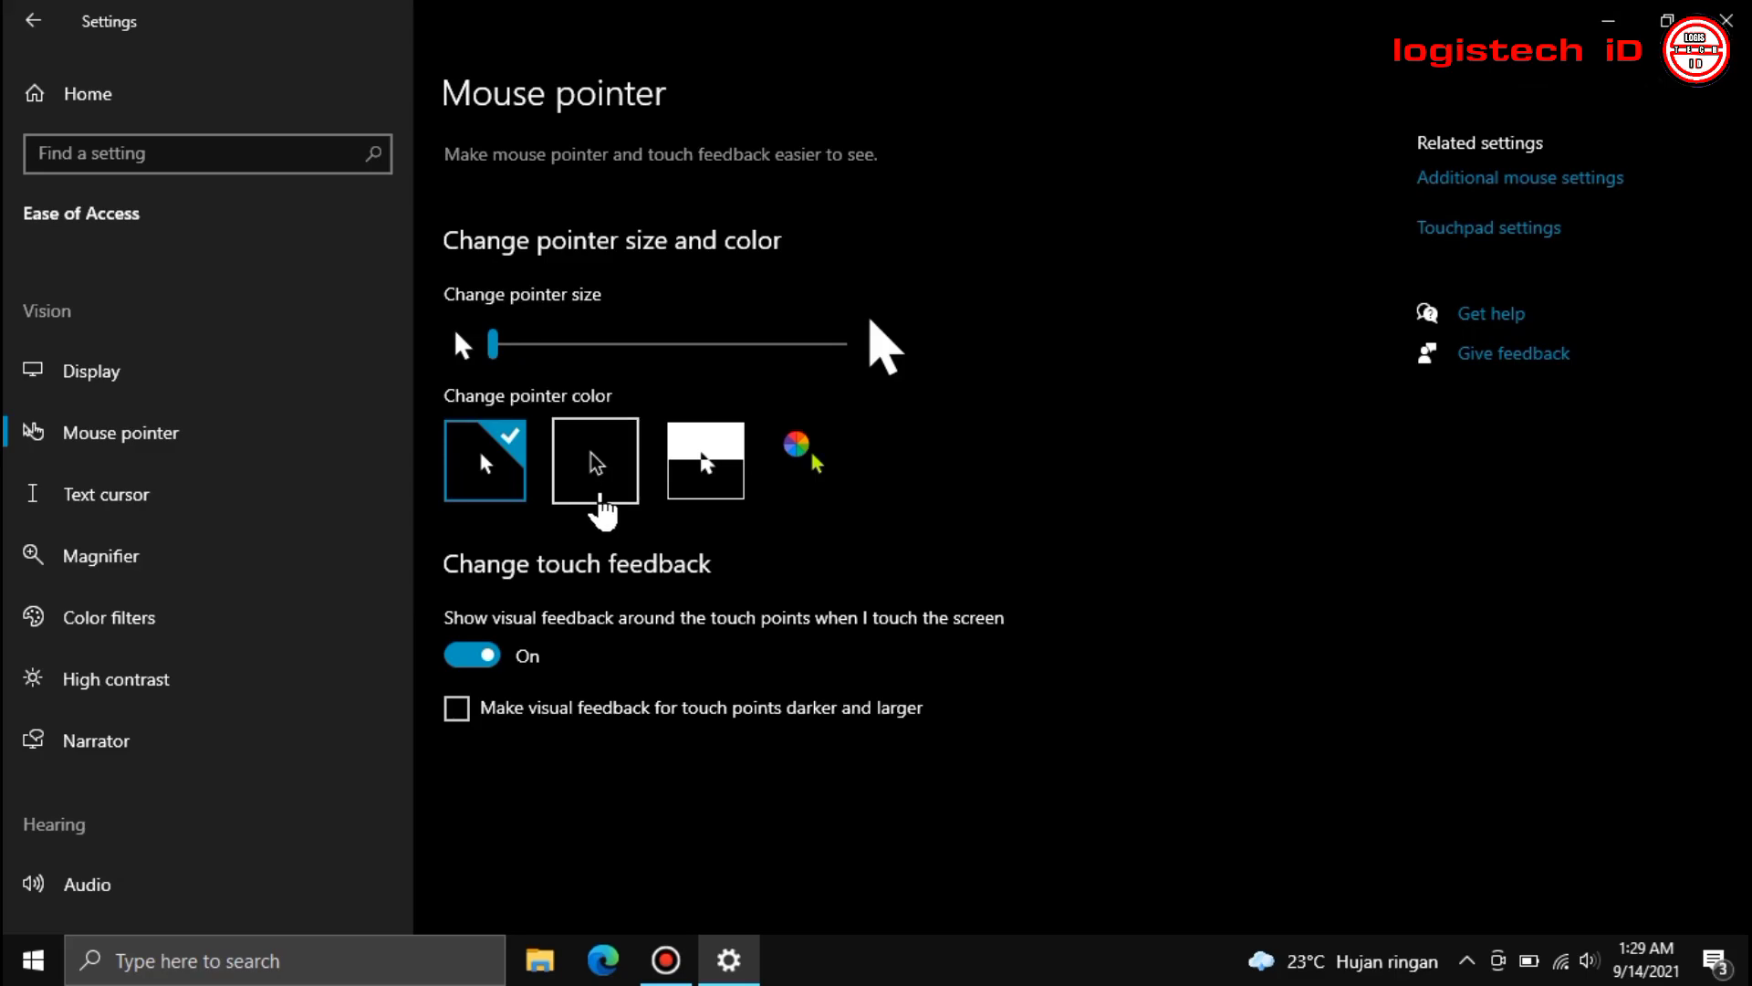
{"action": "left_click", "coordinate": [796, 471]}
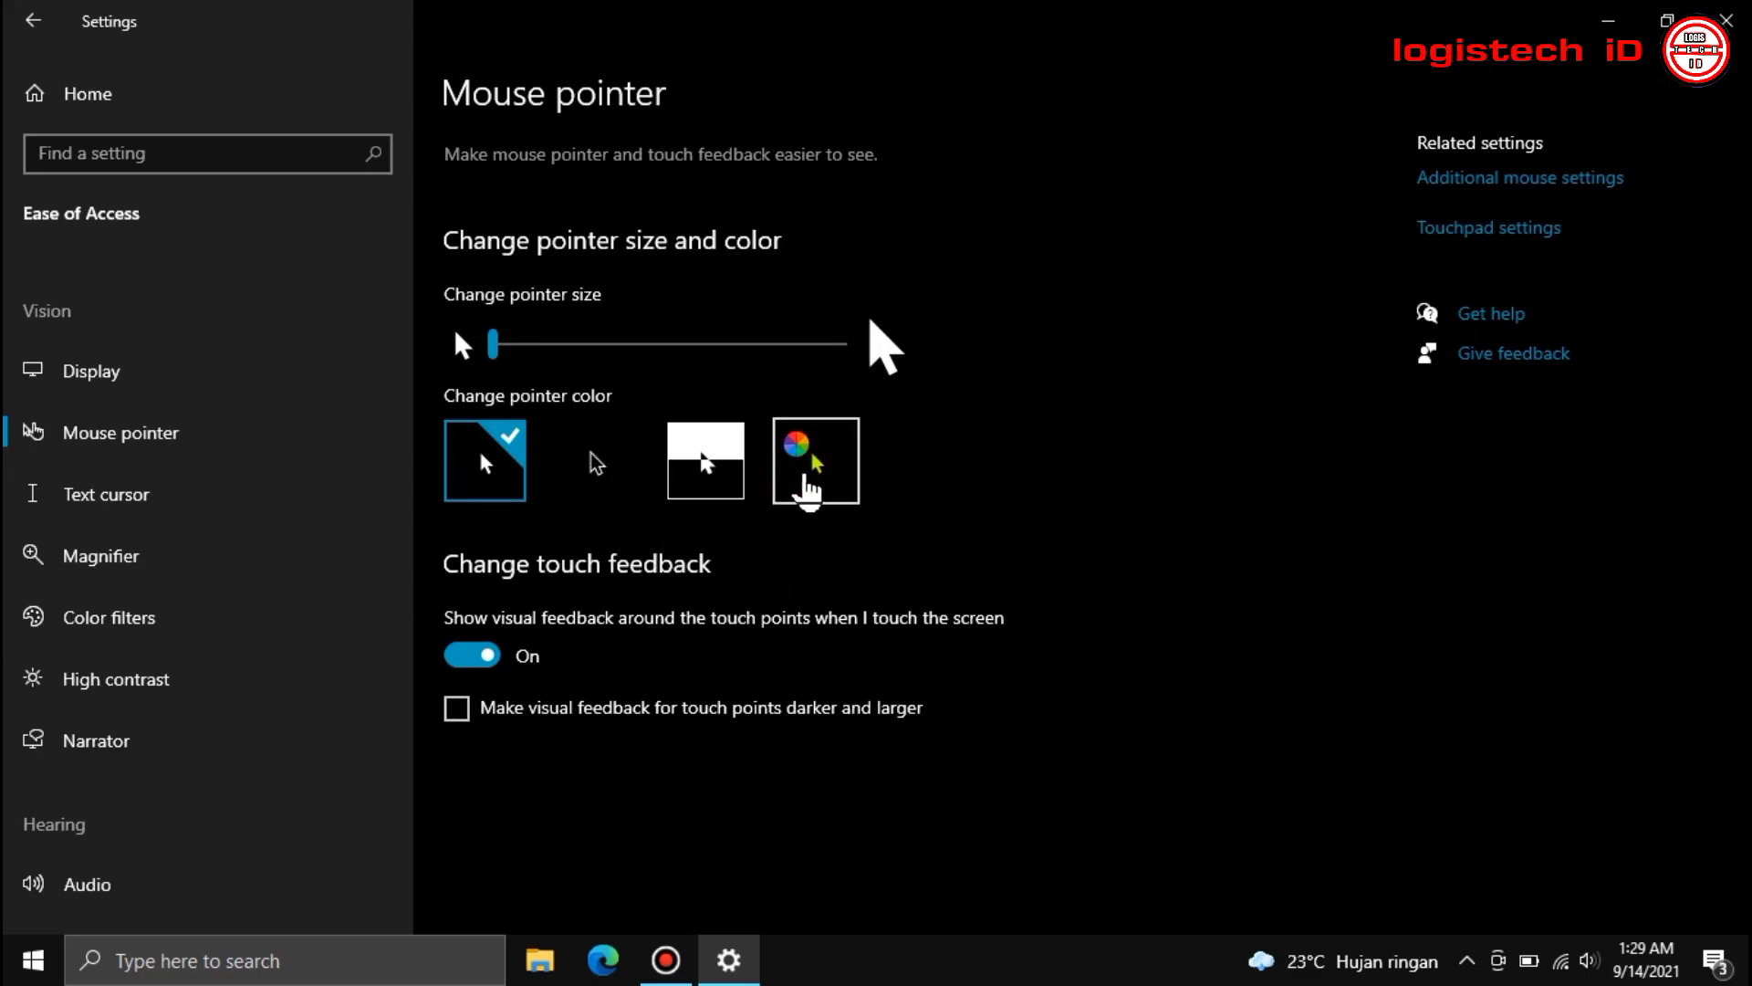
{"action": "left_click", "coordinate": [804, 476]}
{"action": "left_click", "coordinate": [718, 591]}
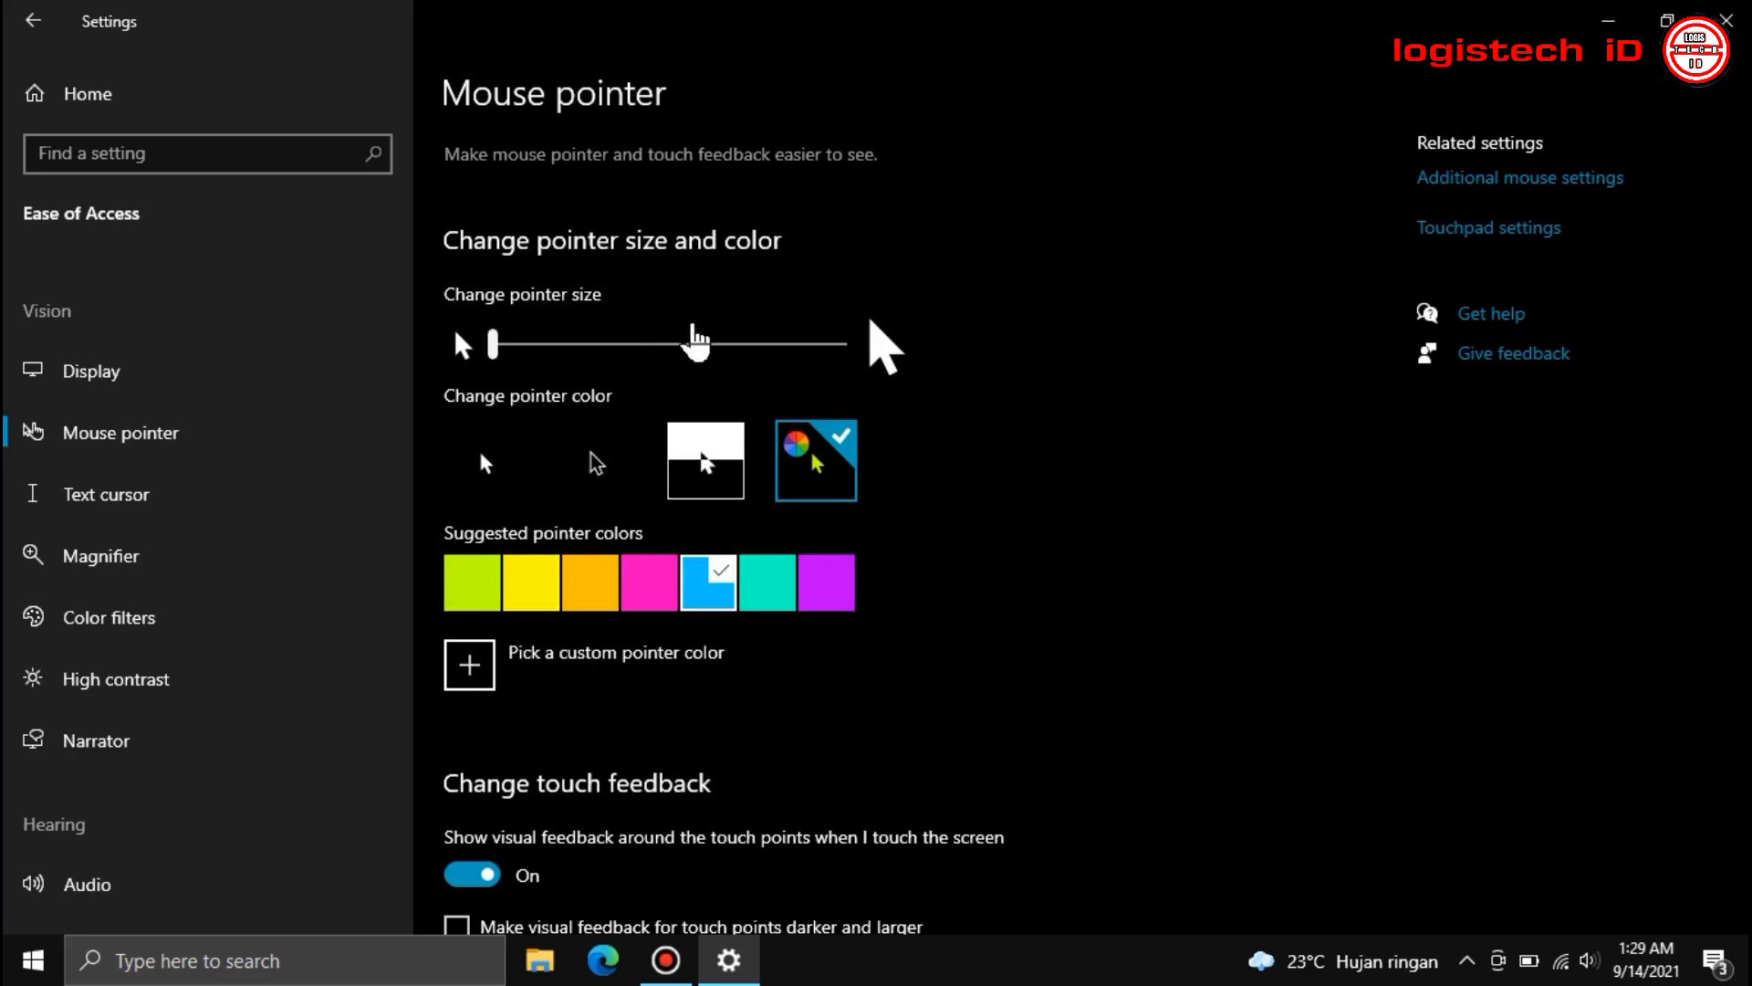
{"action": "left_click", "coordinate": [650, 584]}
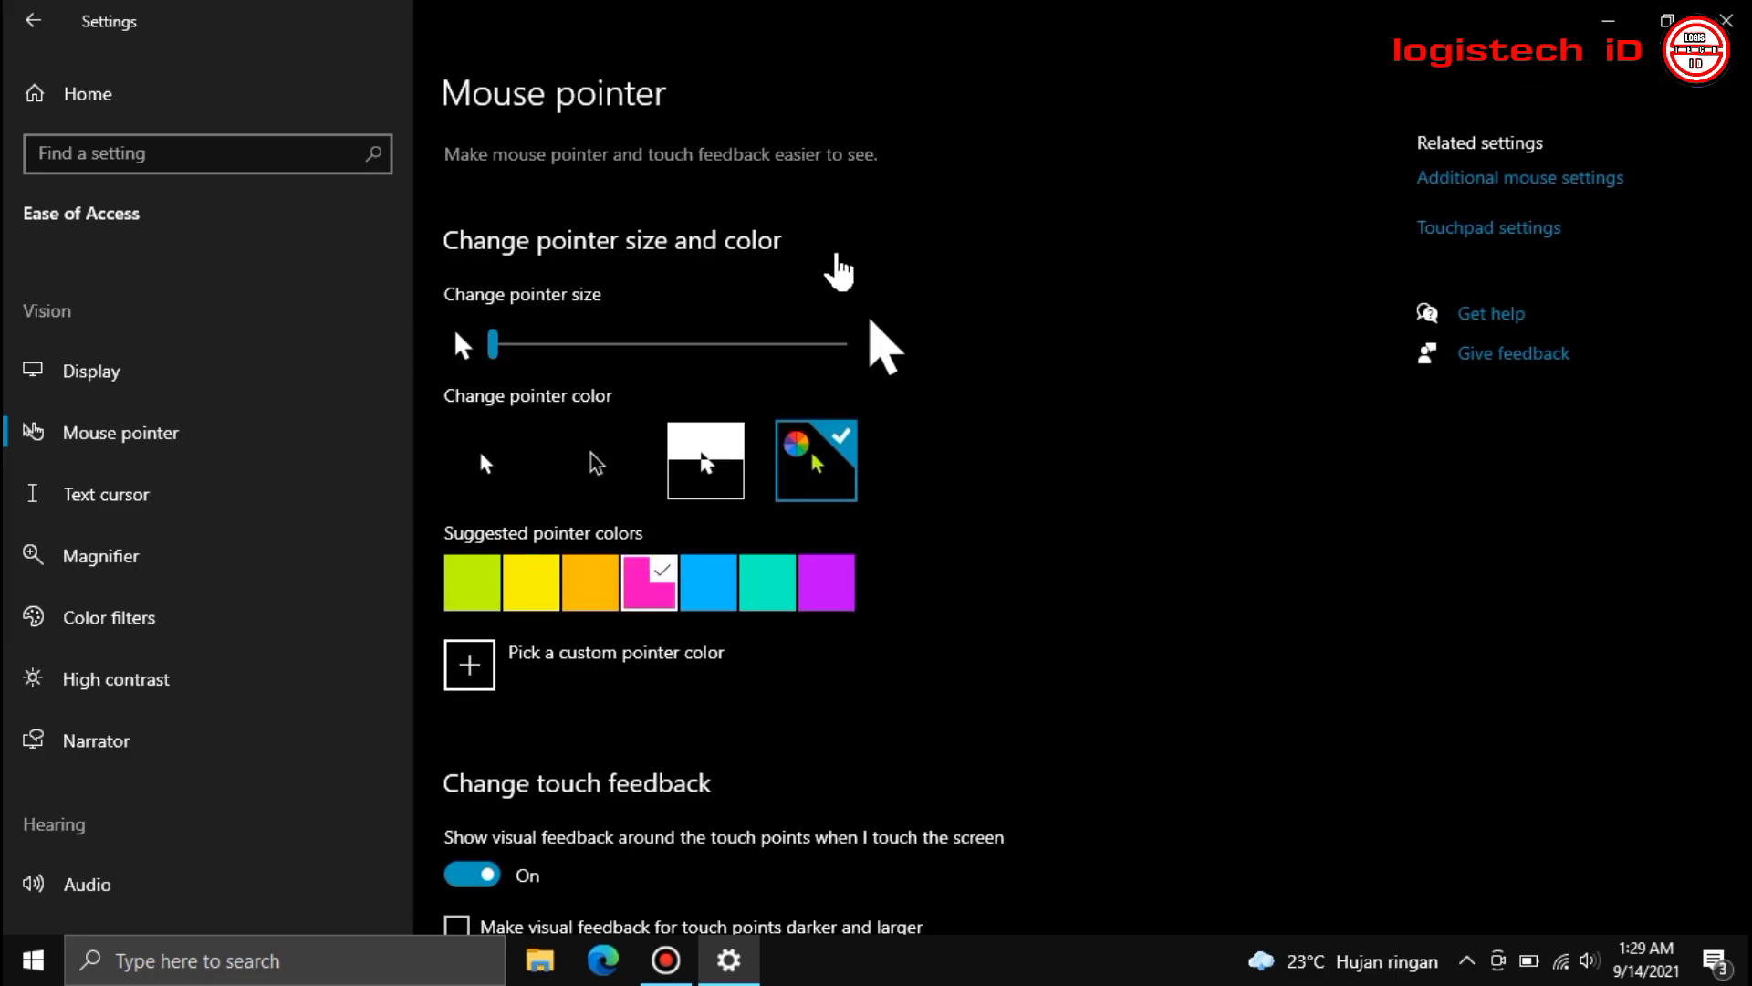
{"action": "left_click", "coordinate": [824, 584]}
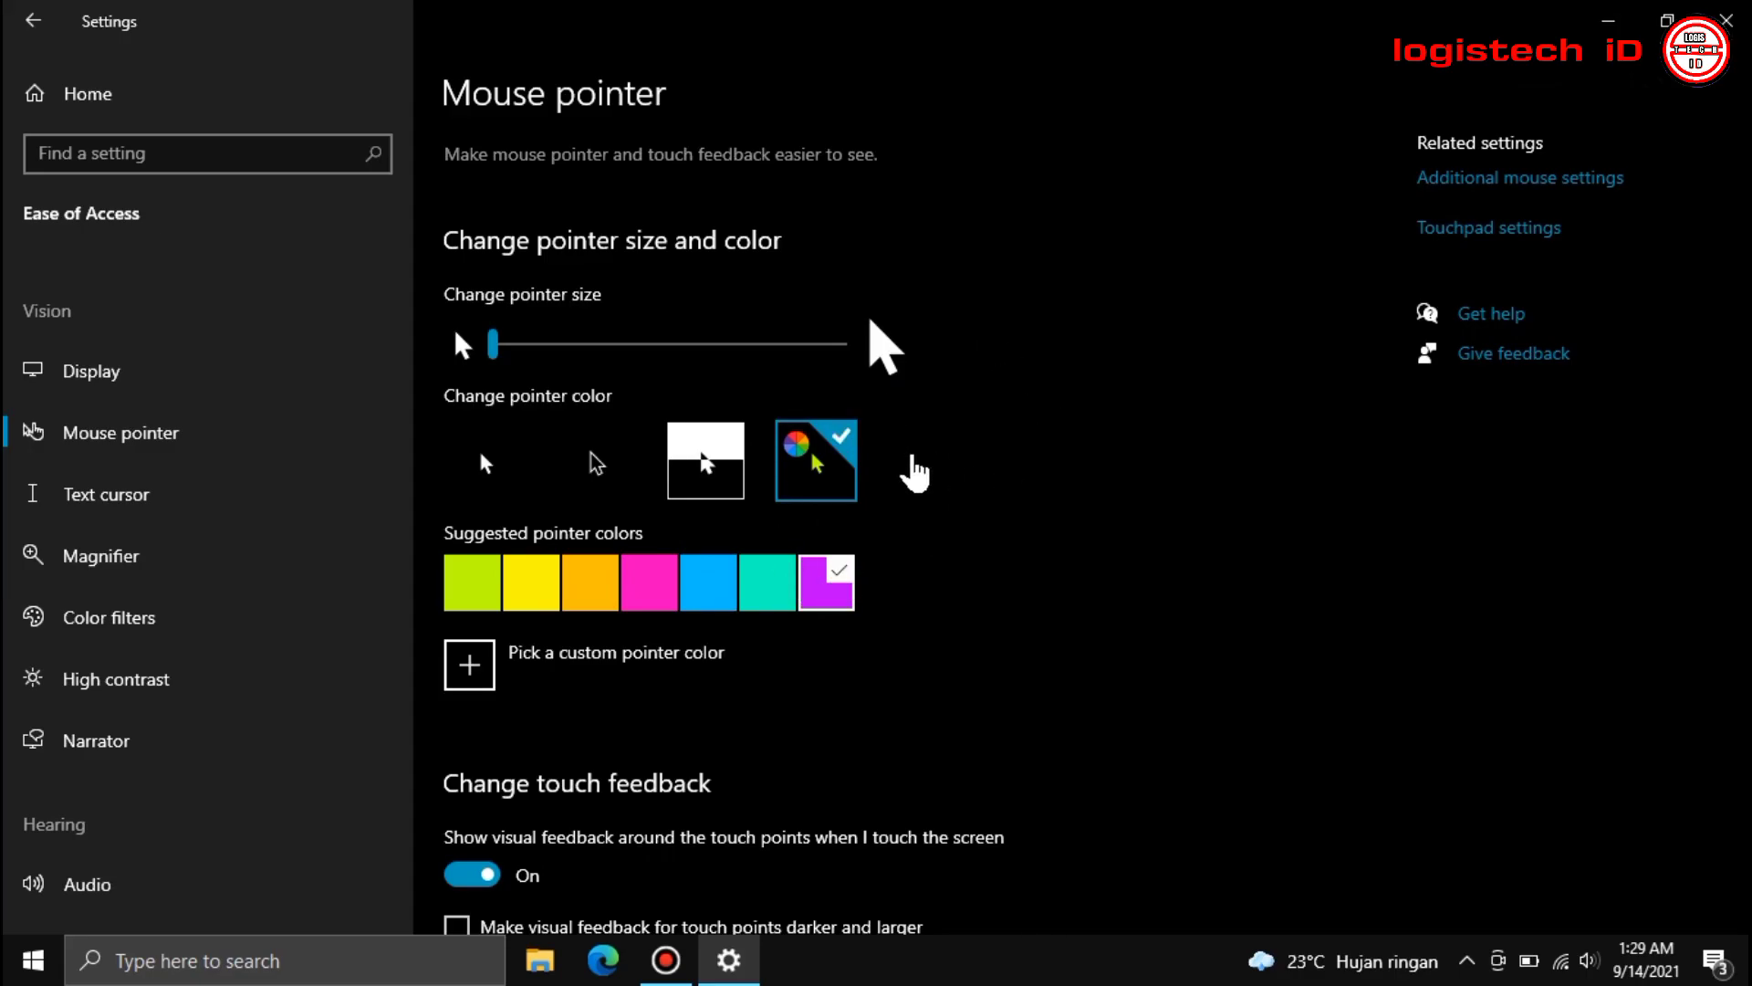
{"action": "key", "text": "alt+F4"}
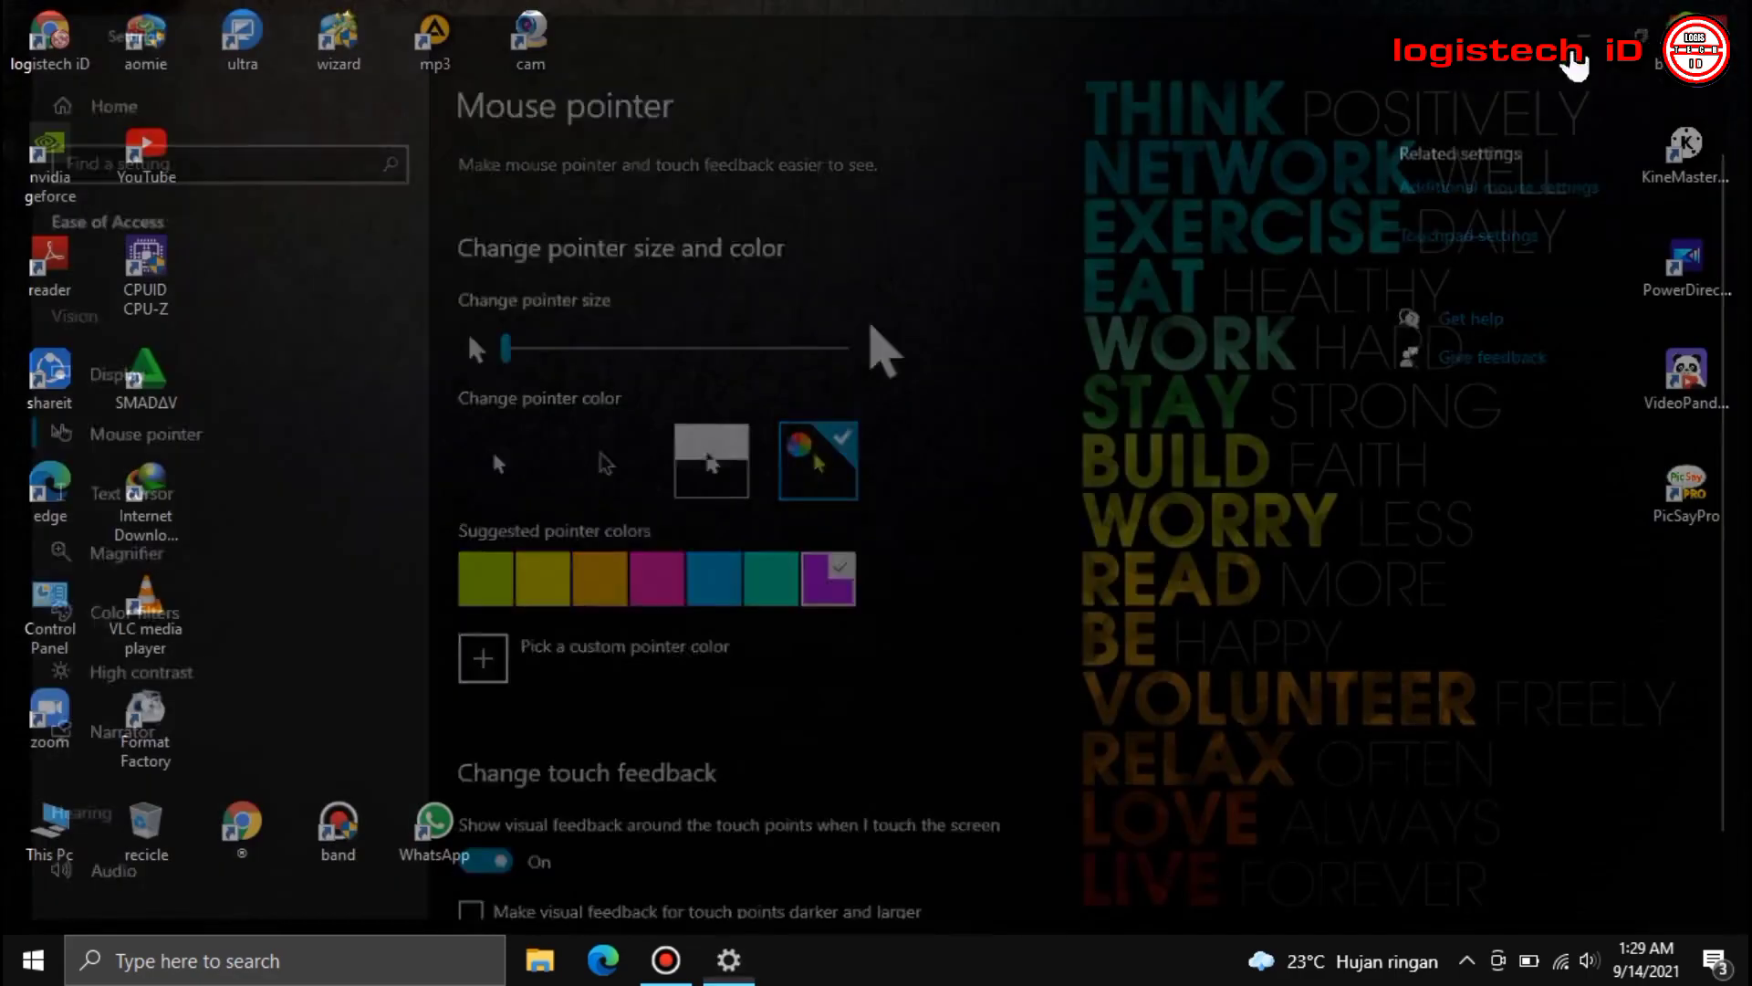
Step: Refresh the desktop and check the Wi-Fi connection status
{"action": "right_click", "coordinate": [901, 304]}
{"action": "left_click", "coordinate": [949, 374]}
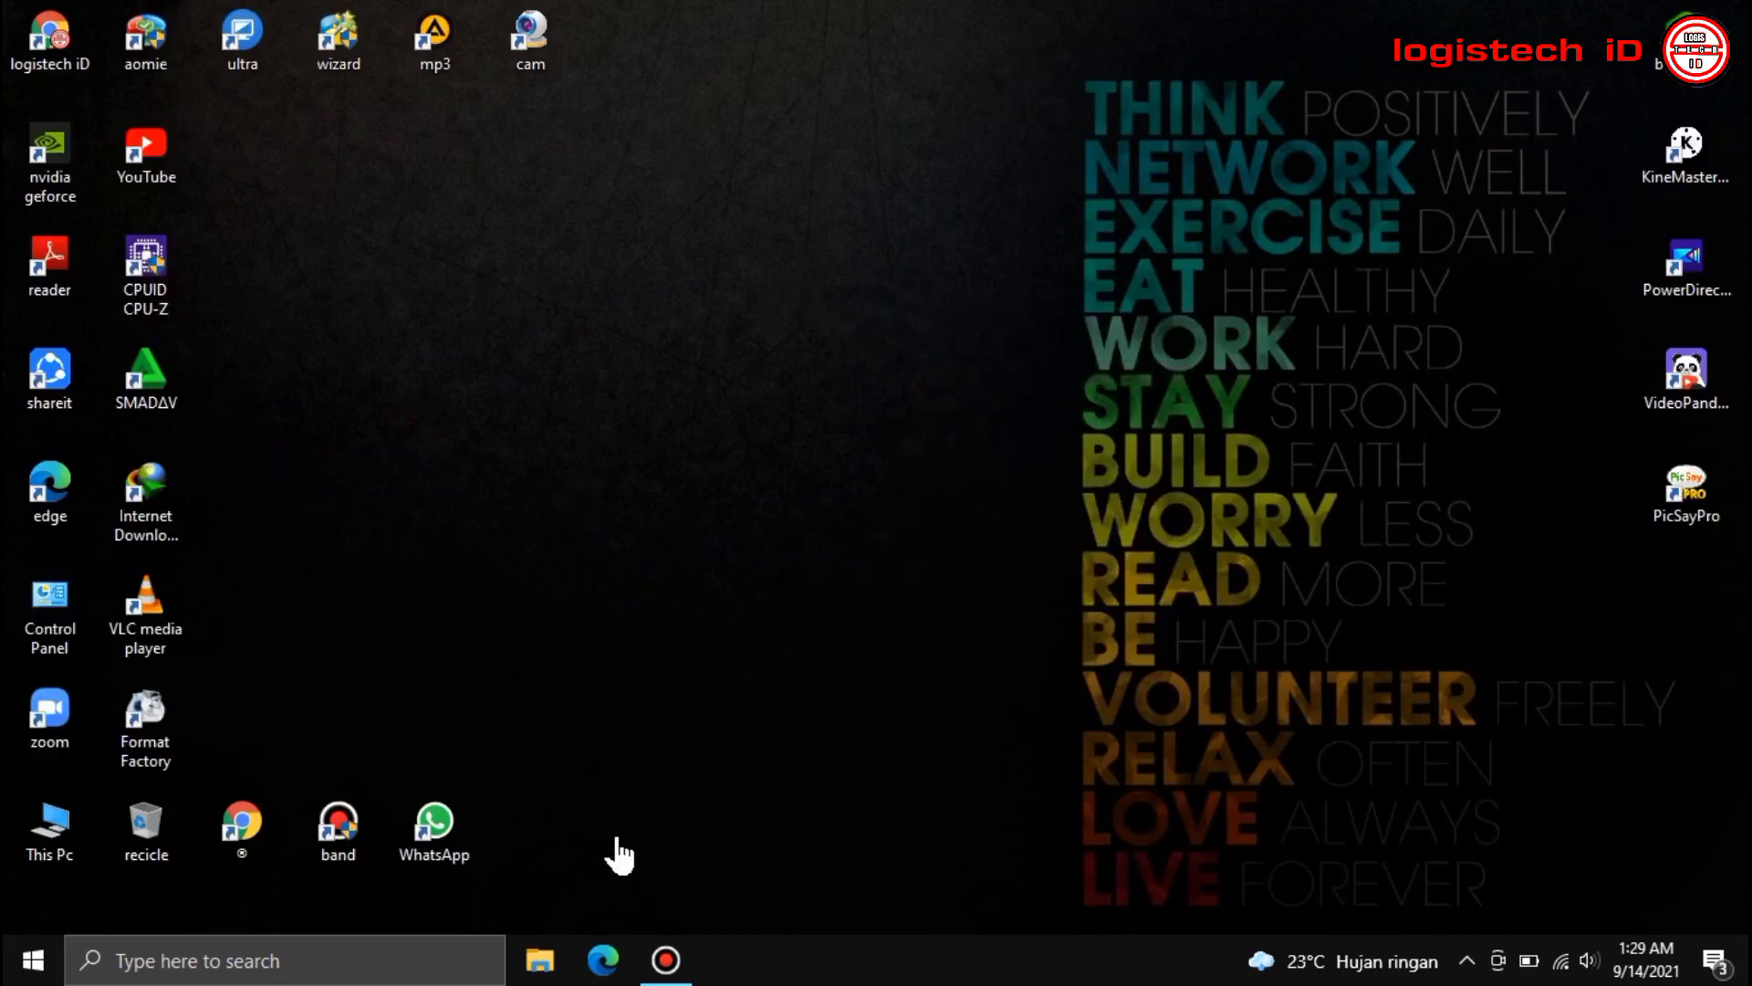
{"action": "left_click", "coordinate": [1562, 960]}
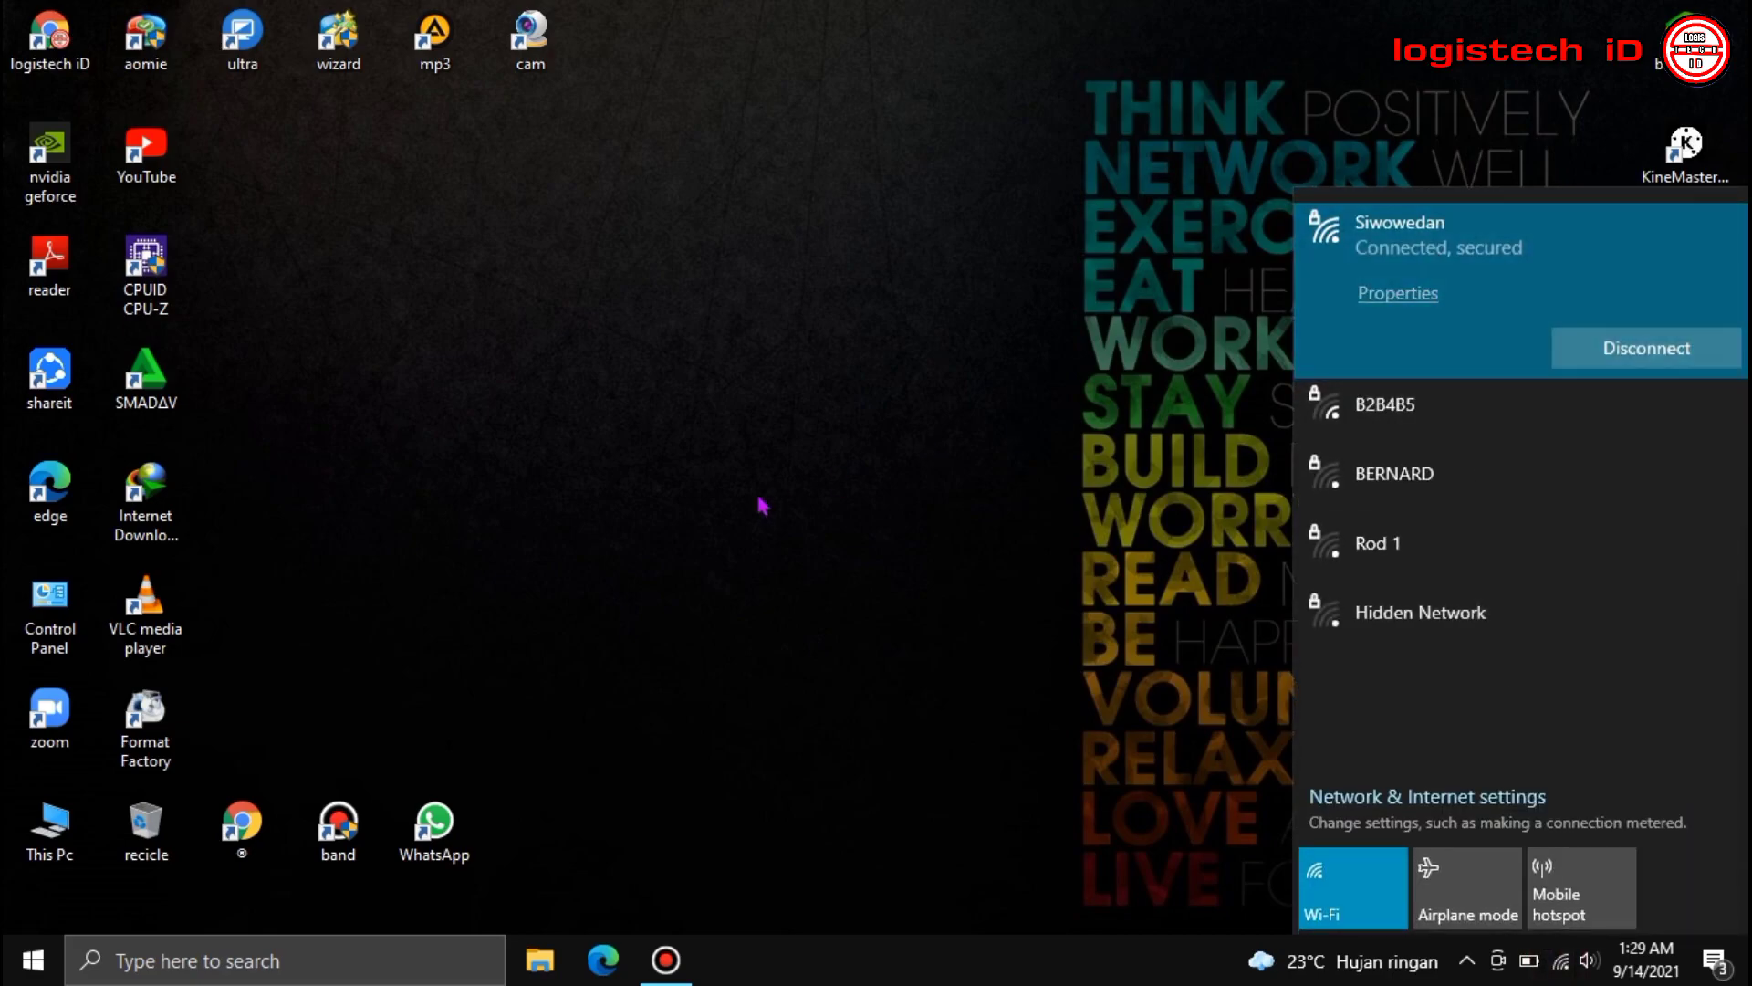
{"action": "left_click", "coordinate": [758, 495]}
Step: Switch to Google Chrome with the logistech iD profile and search the web for "cursor"
{"action": "double_click", "coordinate": [242, 823]}
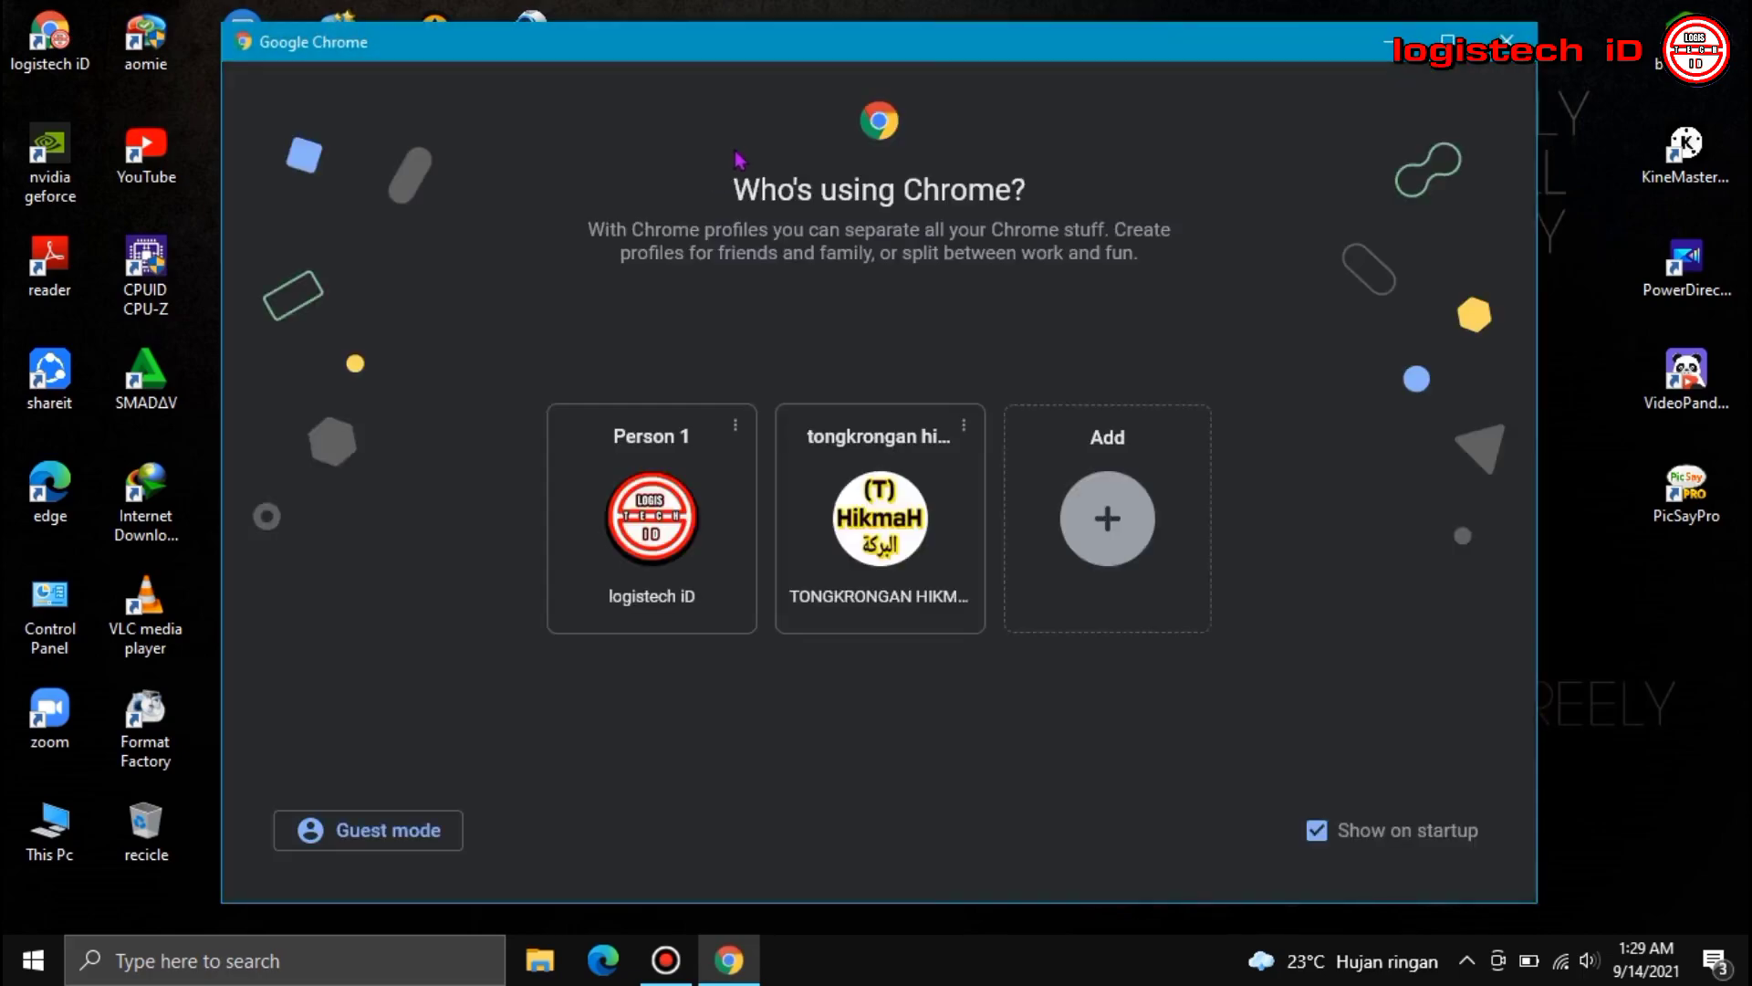
{"action": "left_click", "coordinate": [807, 580]}
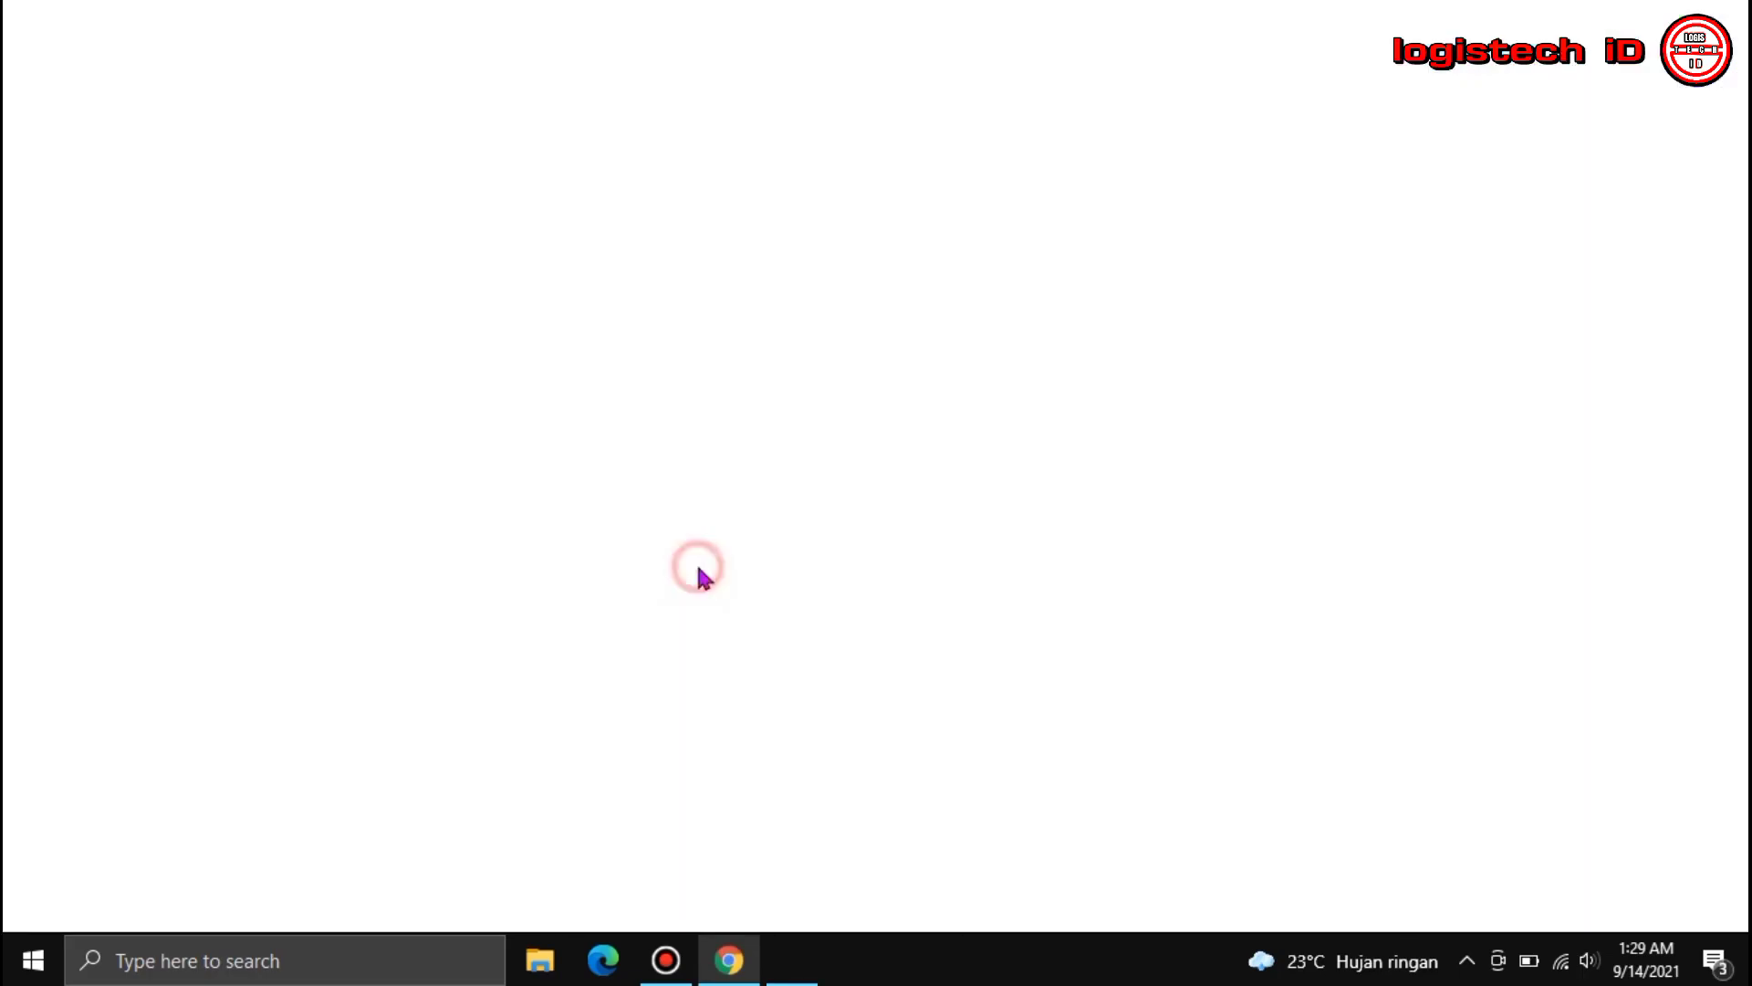
{"action": "left_click", "coordinate": [498, 68]}
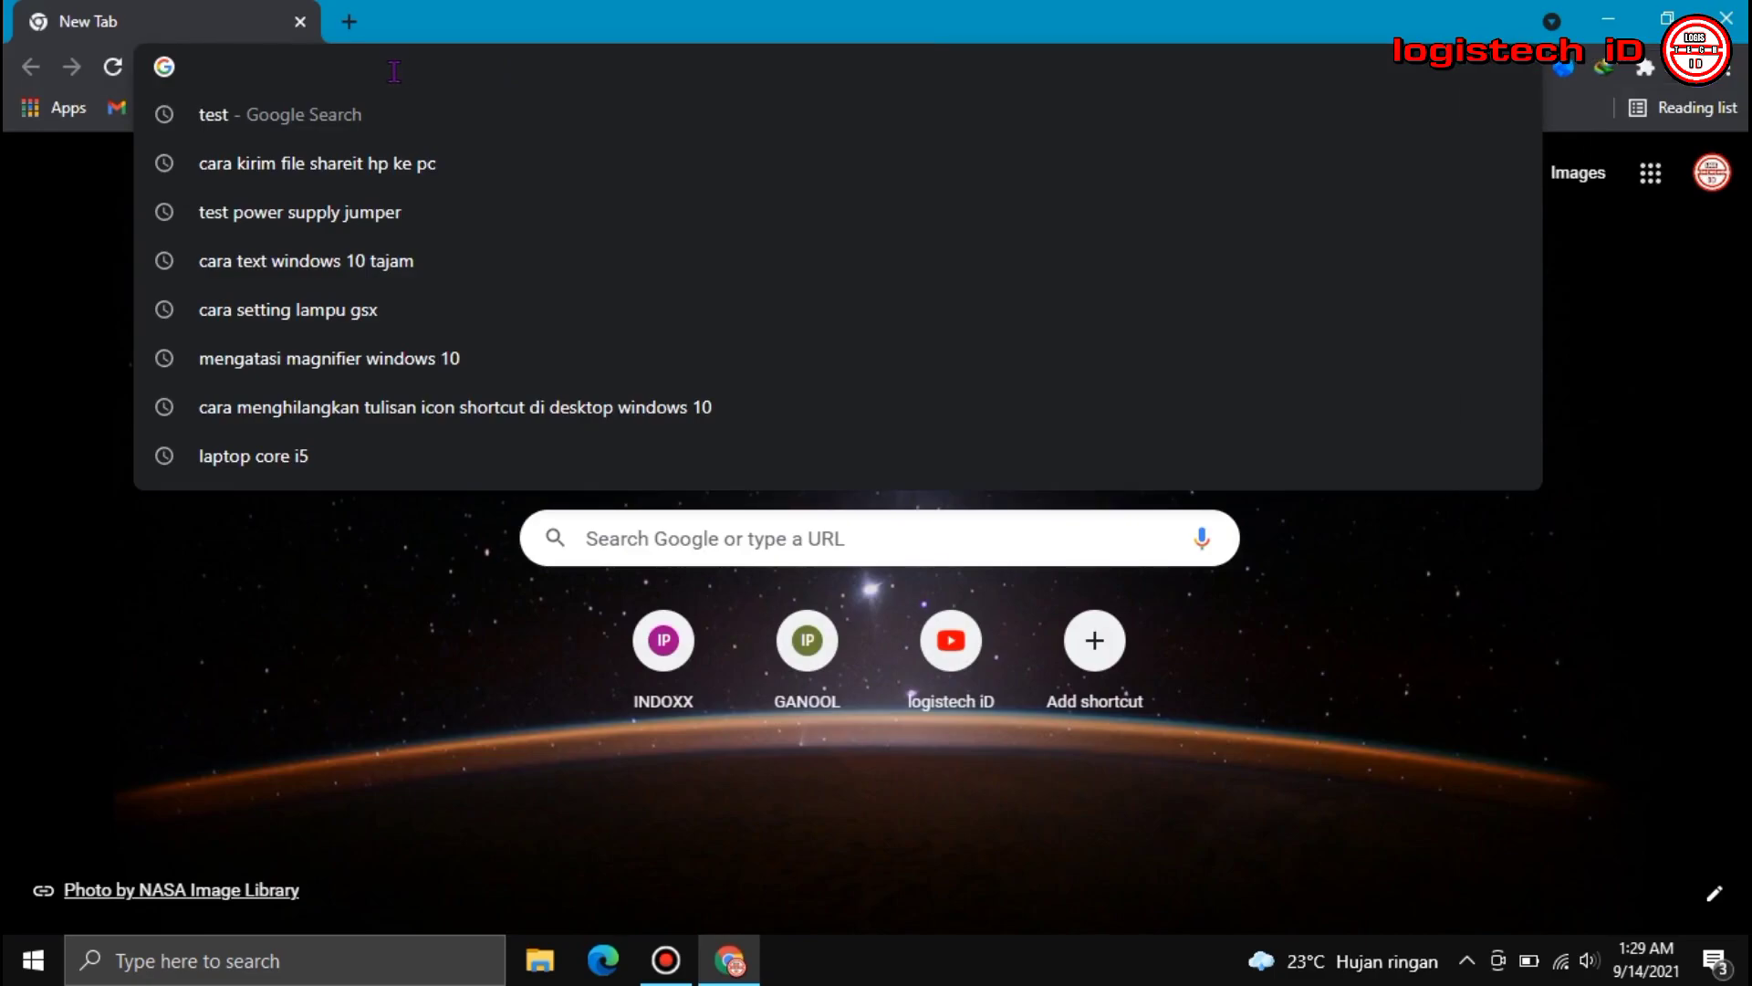
{"action": "type", "text": "b"}
{"action": "key", "text": "BackSpace"}
{"action": "type", "text": "curs"}
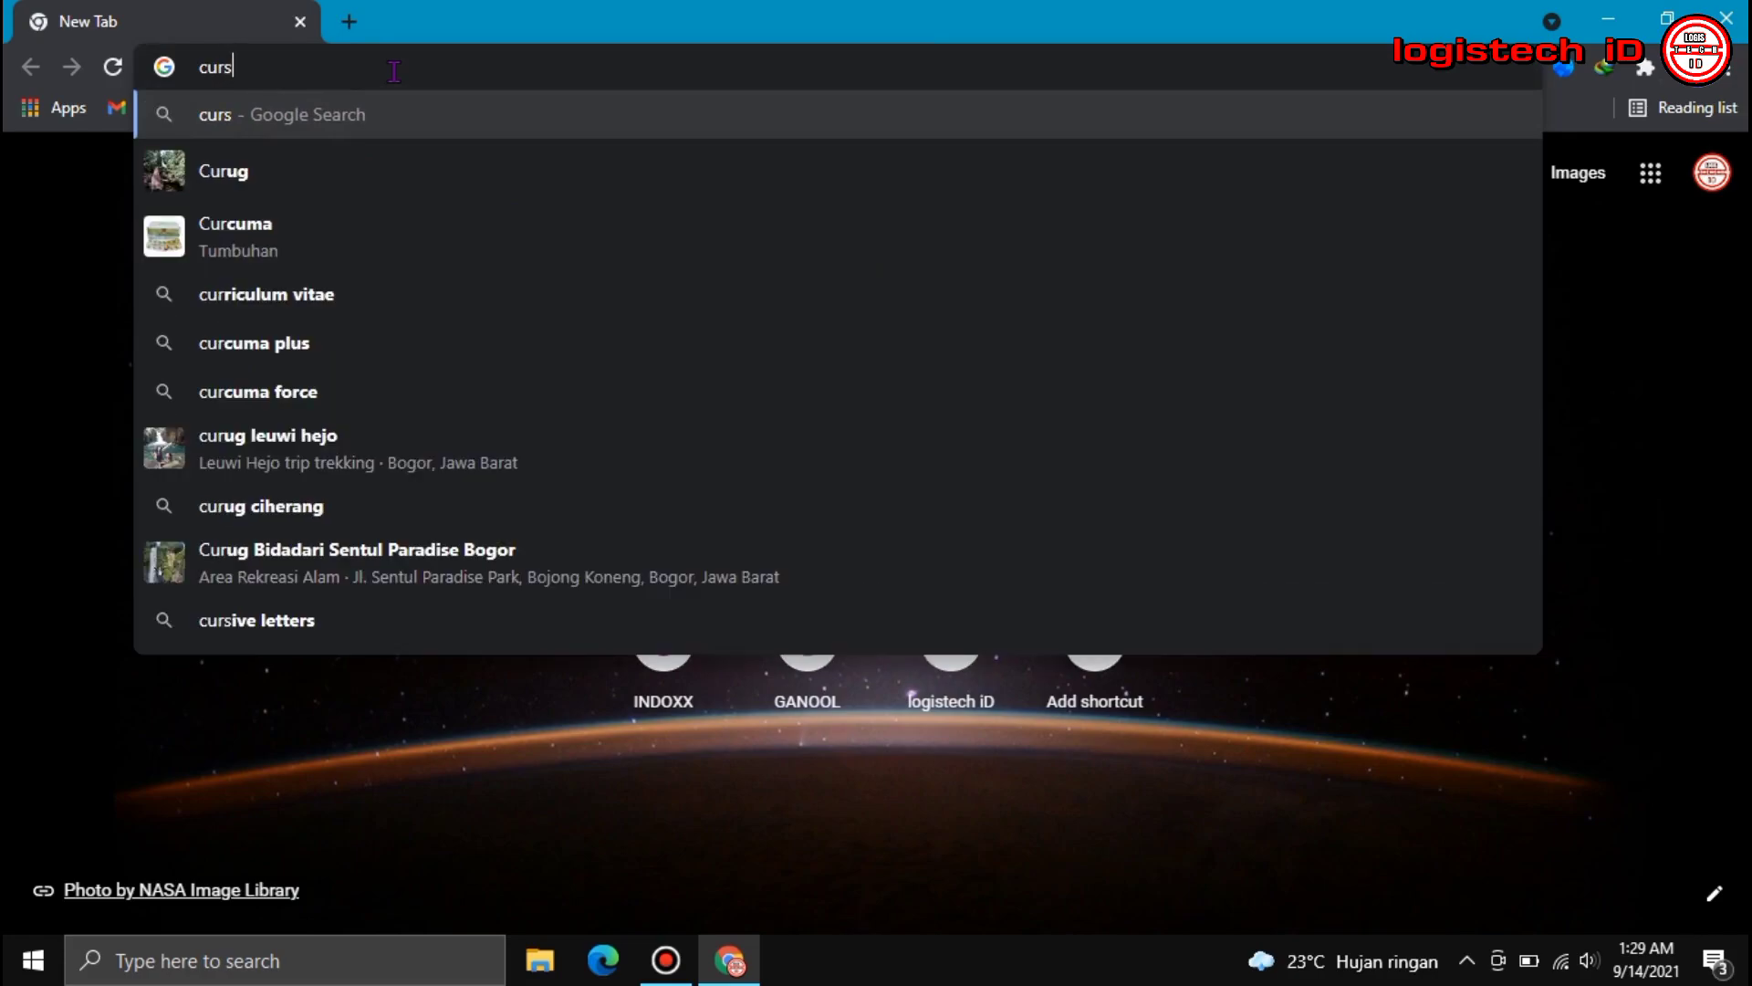
{"action": "type", "text": "or"}
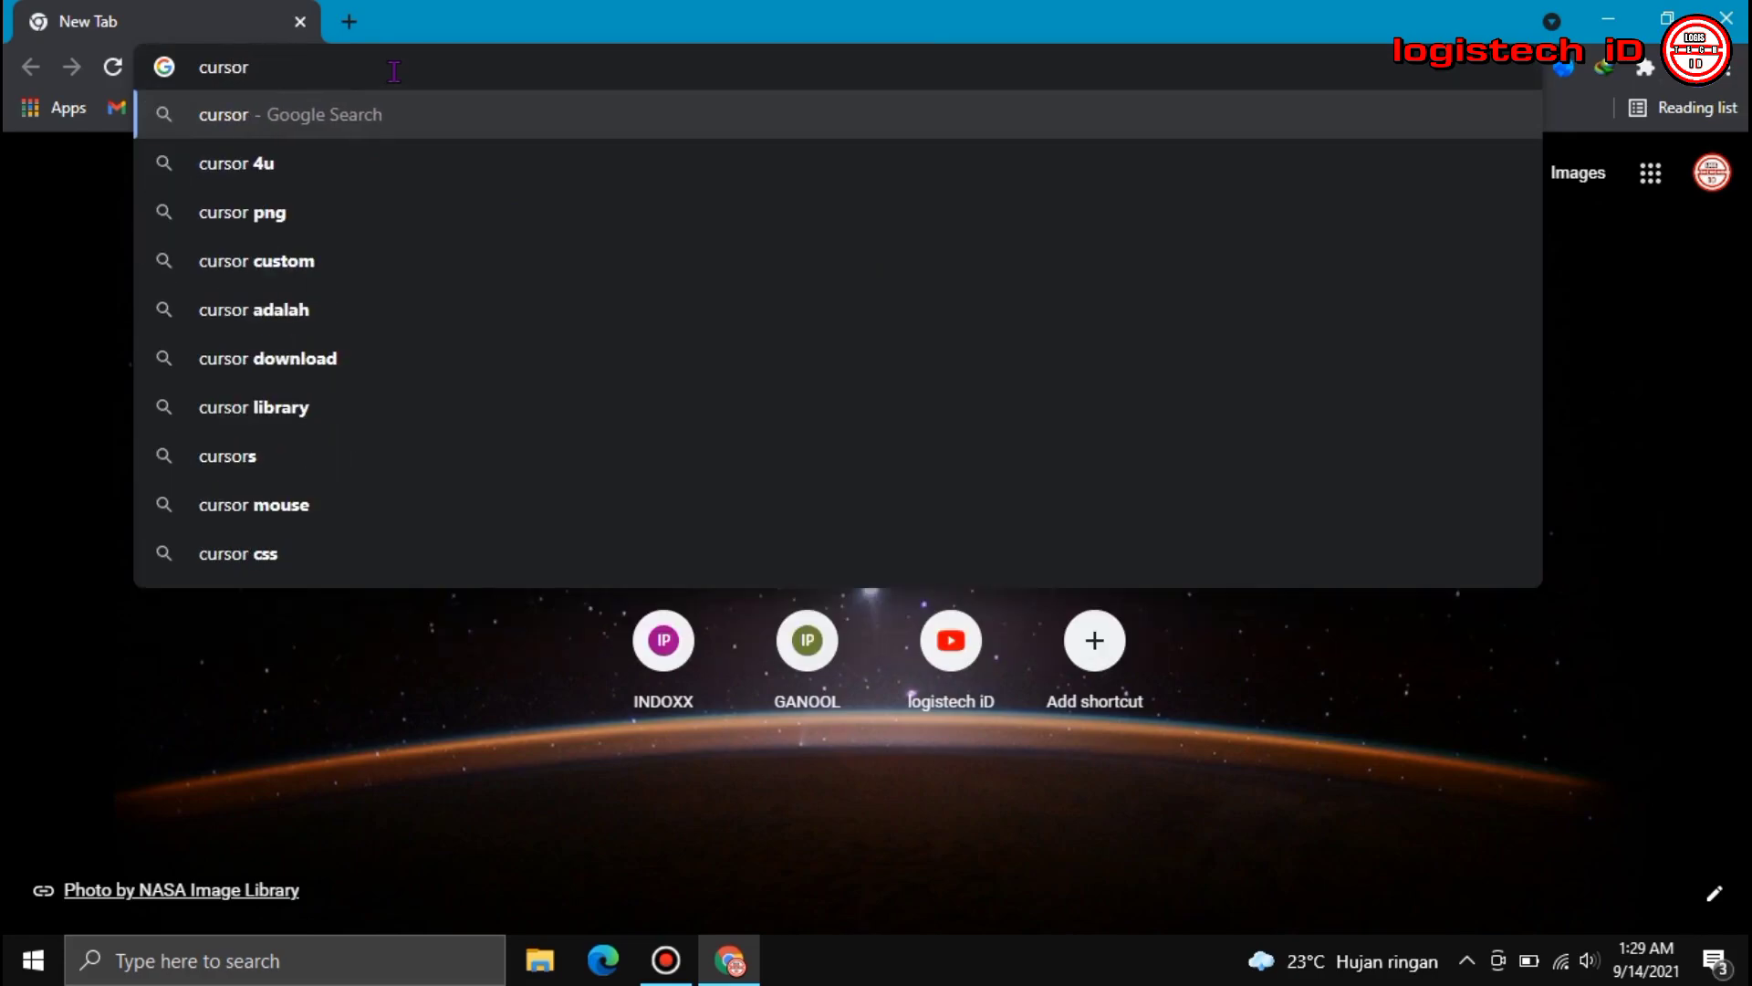
{"action": "key", "text": "Return"}
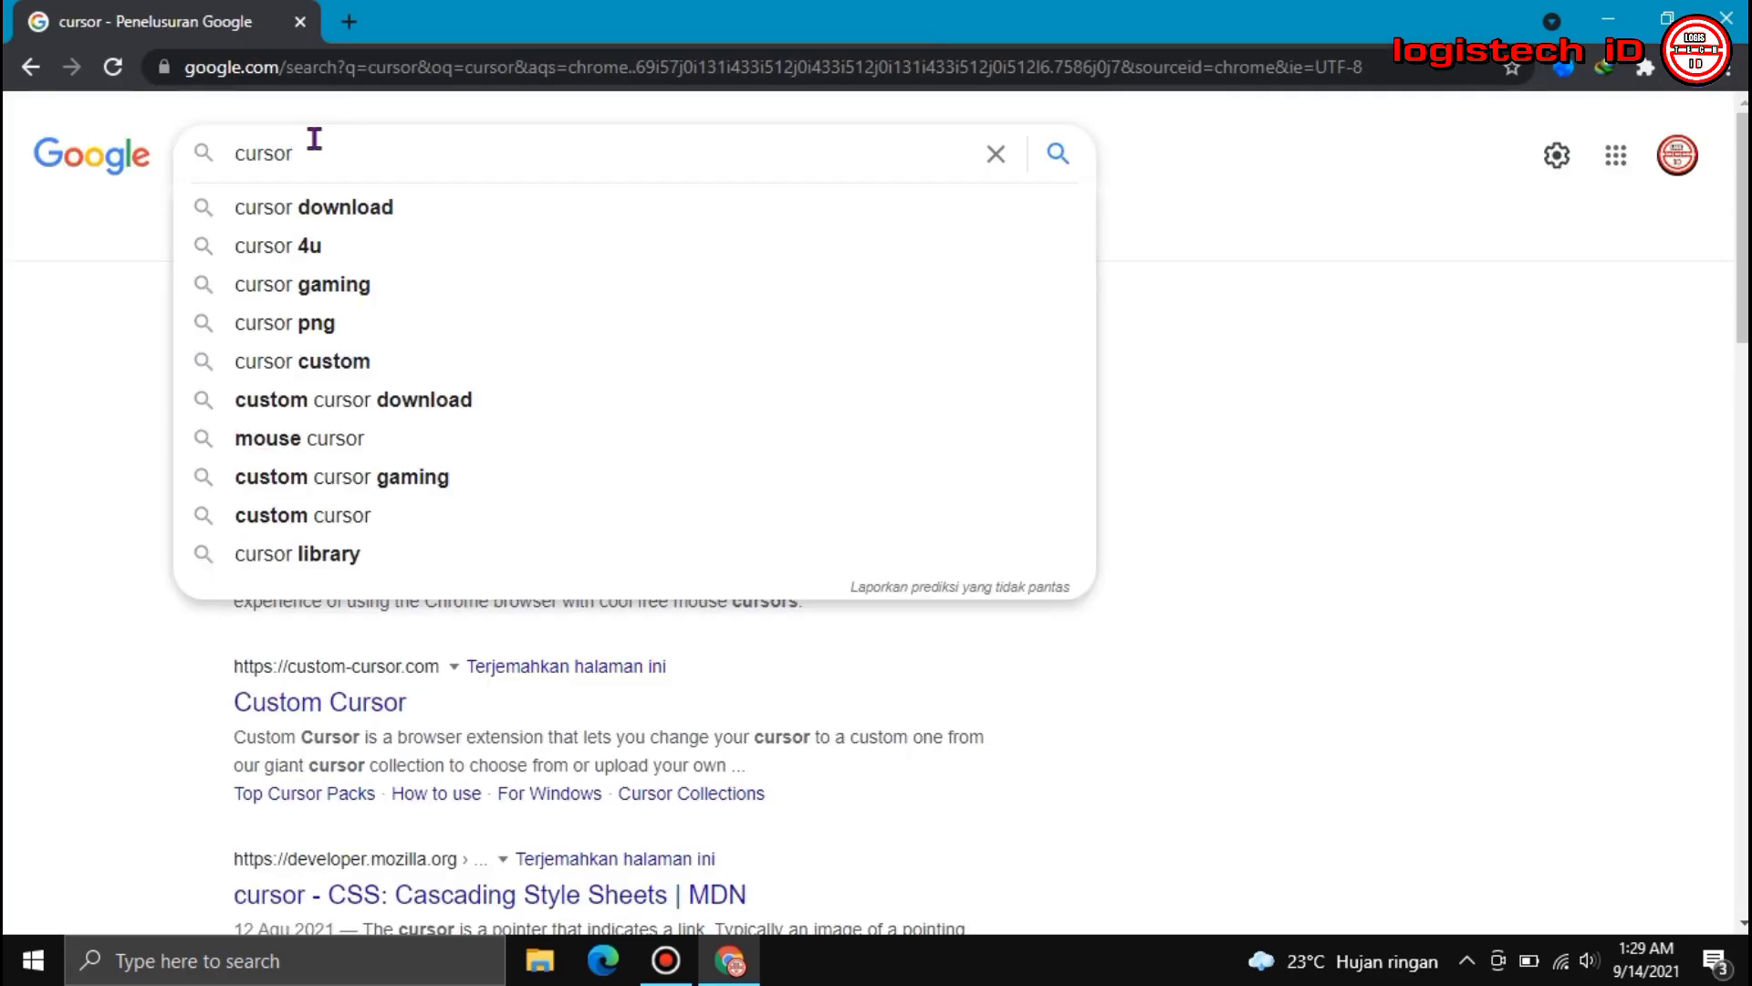
Step: Refine the search to "cursor pointer mouse" and open the Open Cursor Library result from rw-designer.com
{"action": "type", "text": "pointer mouse"}
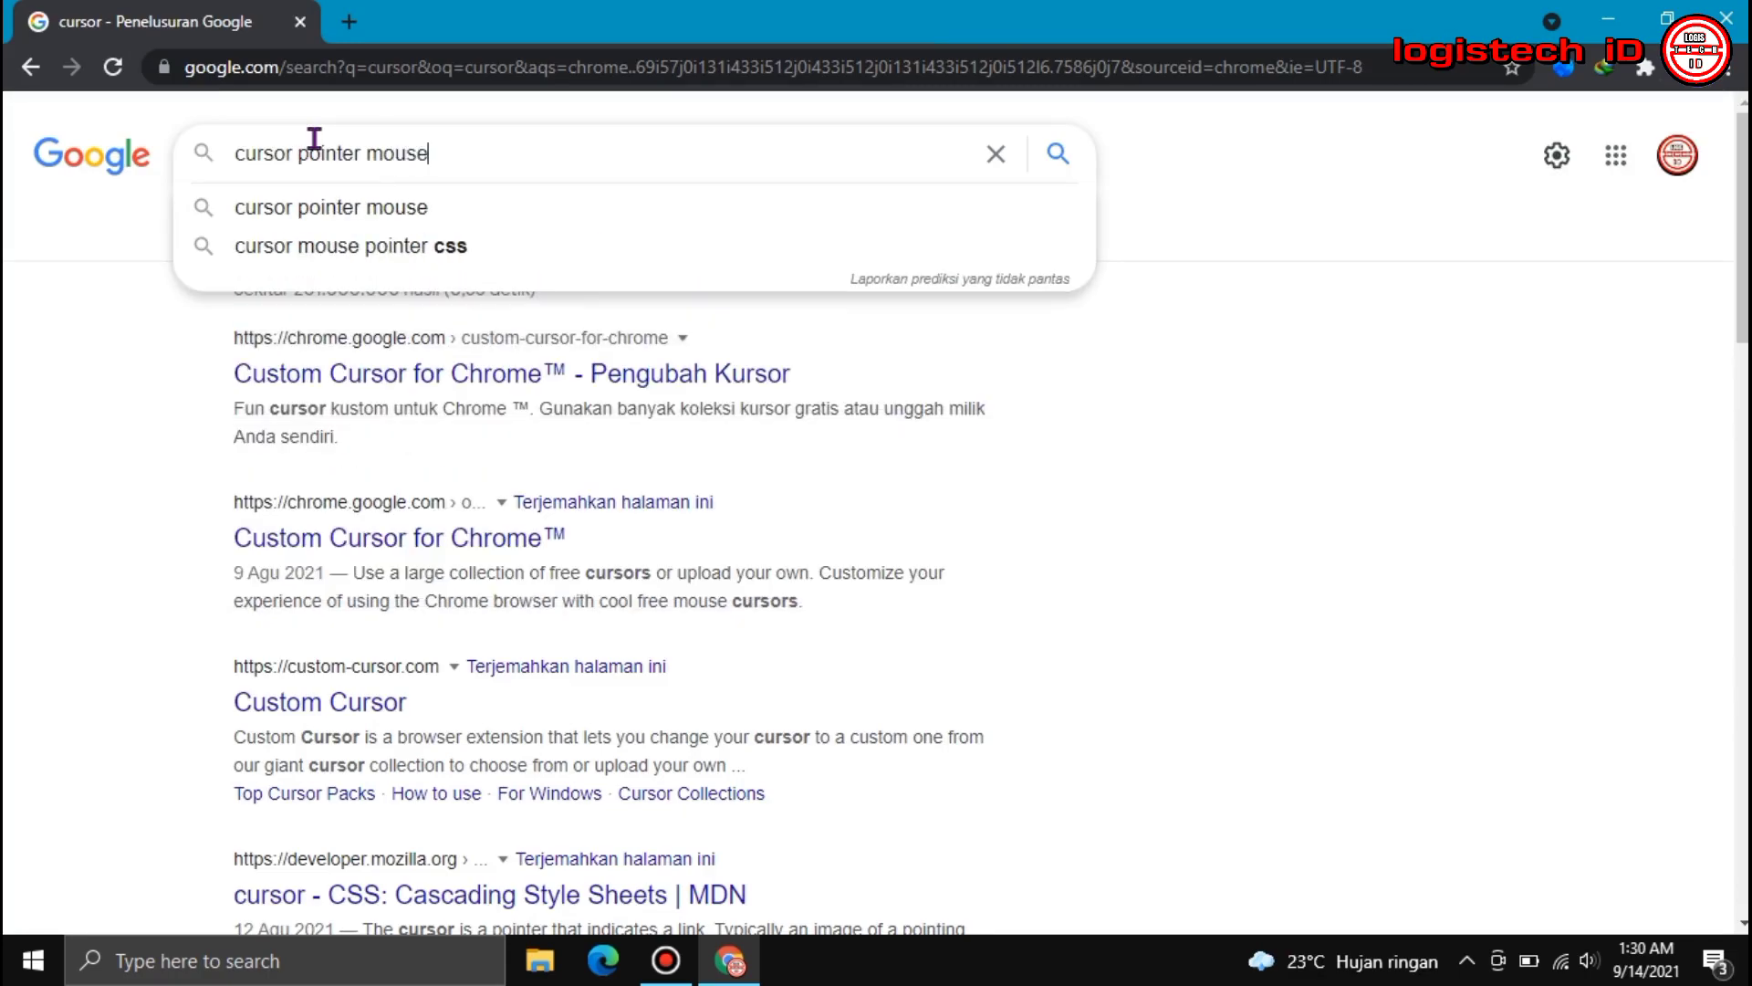
{"action": "key", "text": "Return"}
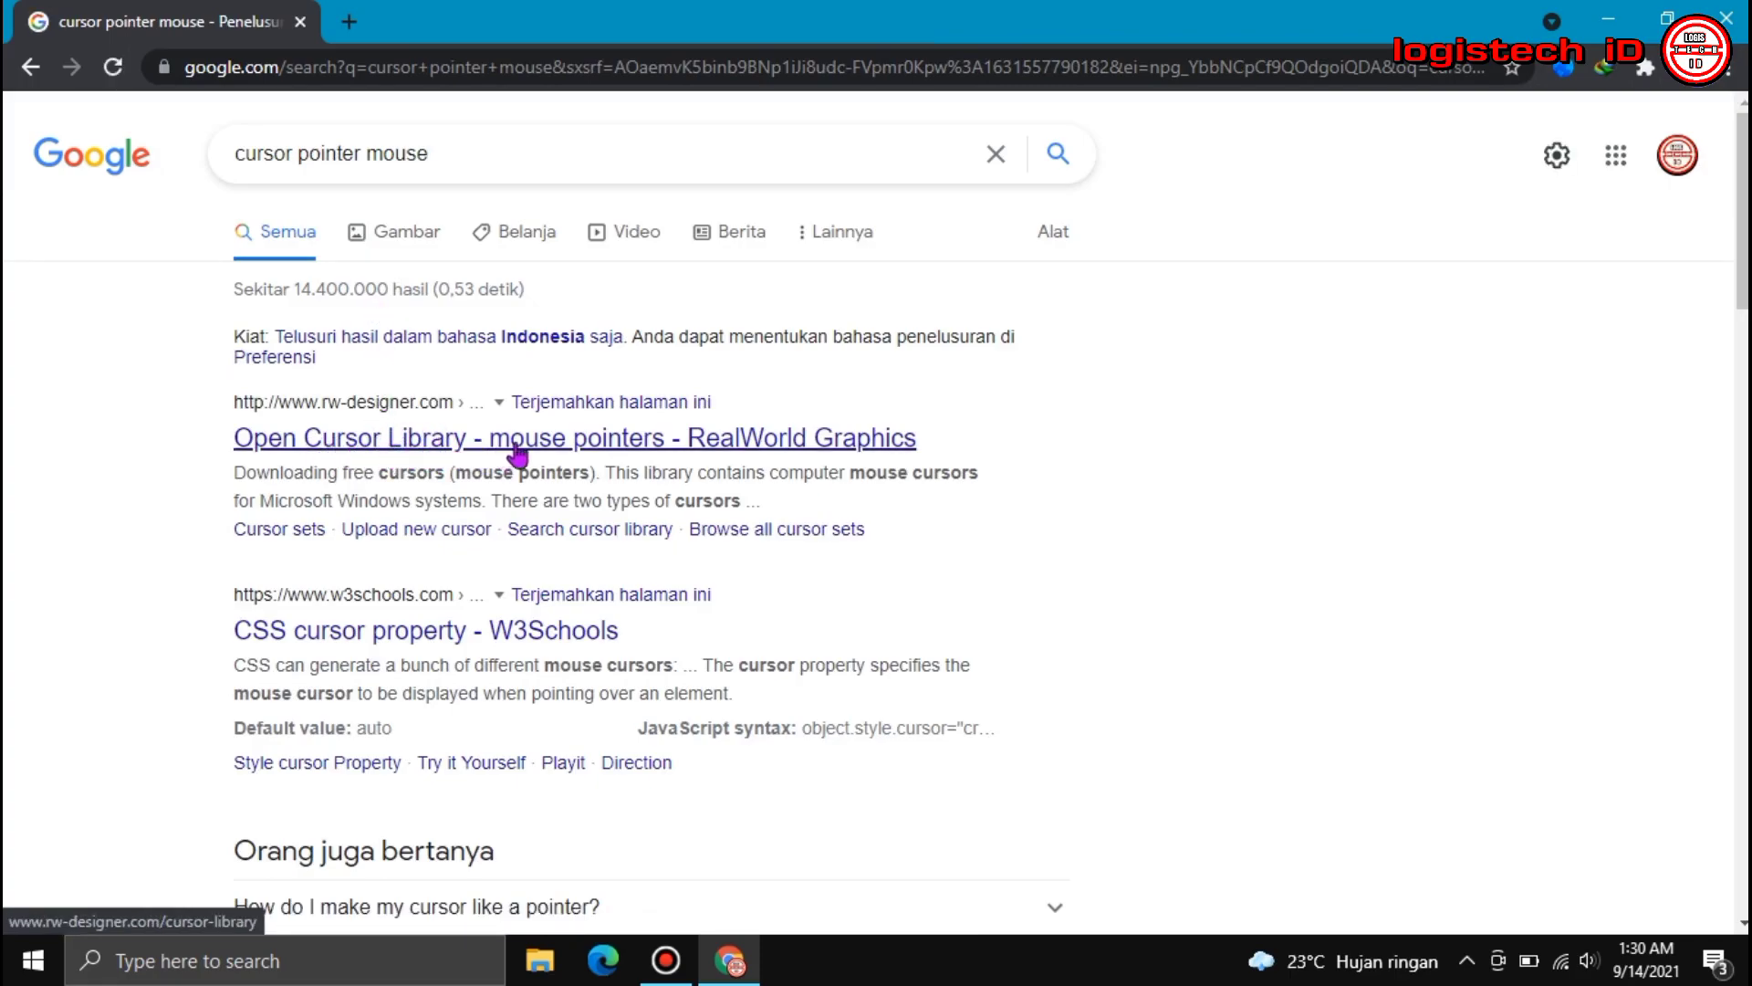
{"action": "left_click", "coordinate": [549, 441]}
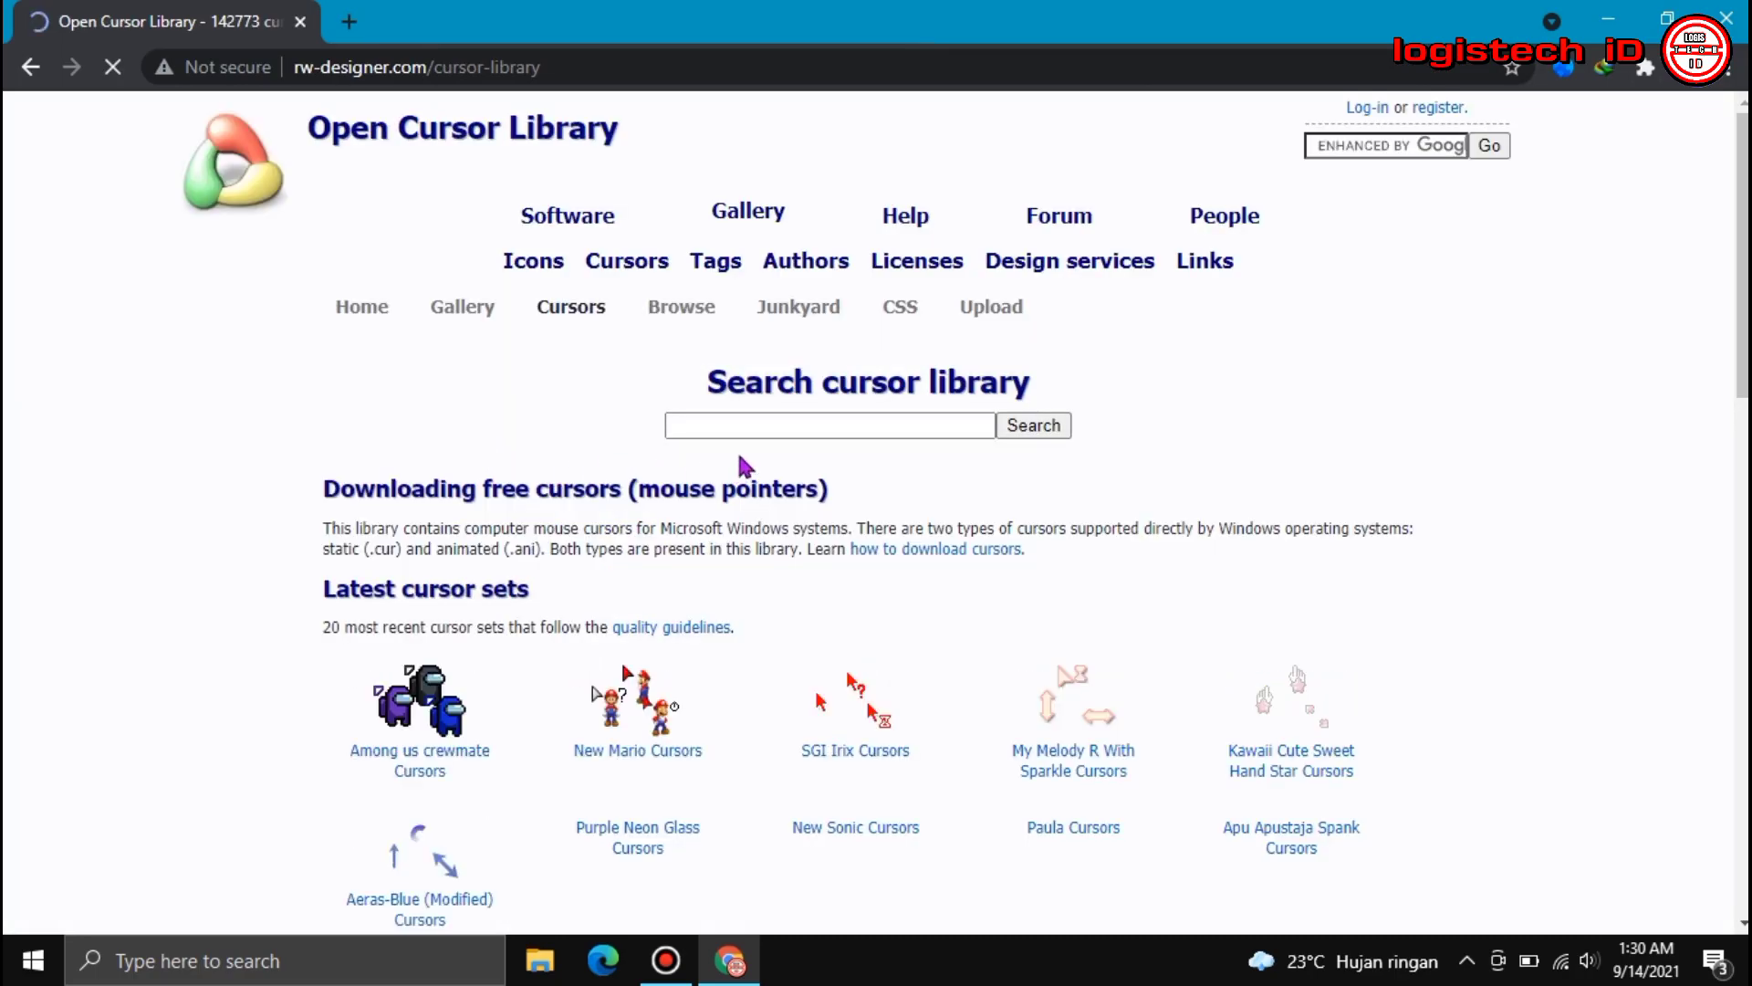
Step: Look through the latest cursor sets offered in the Open Cursor Library
{"action": "scroll", "coordinate": [622, 659], "scroll_direction": "down", "scroll_amount": 3}
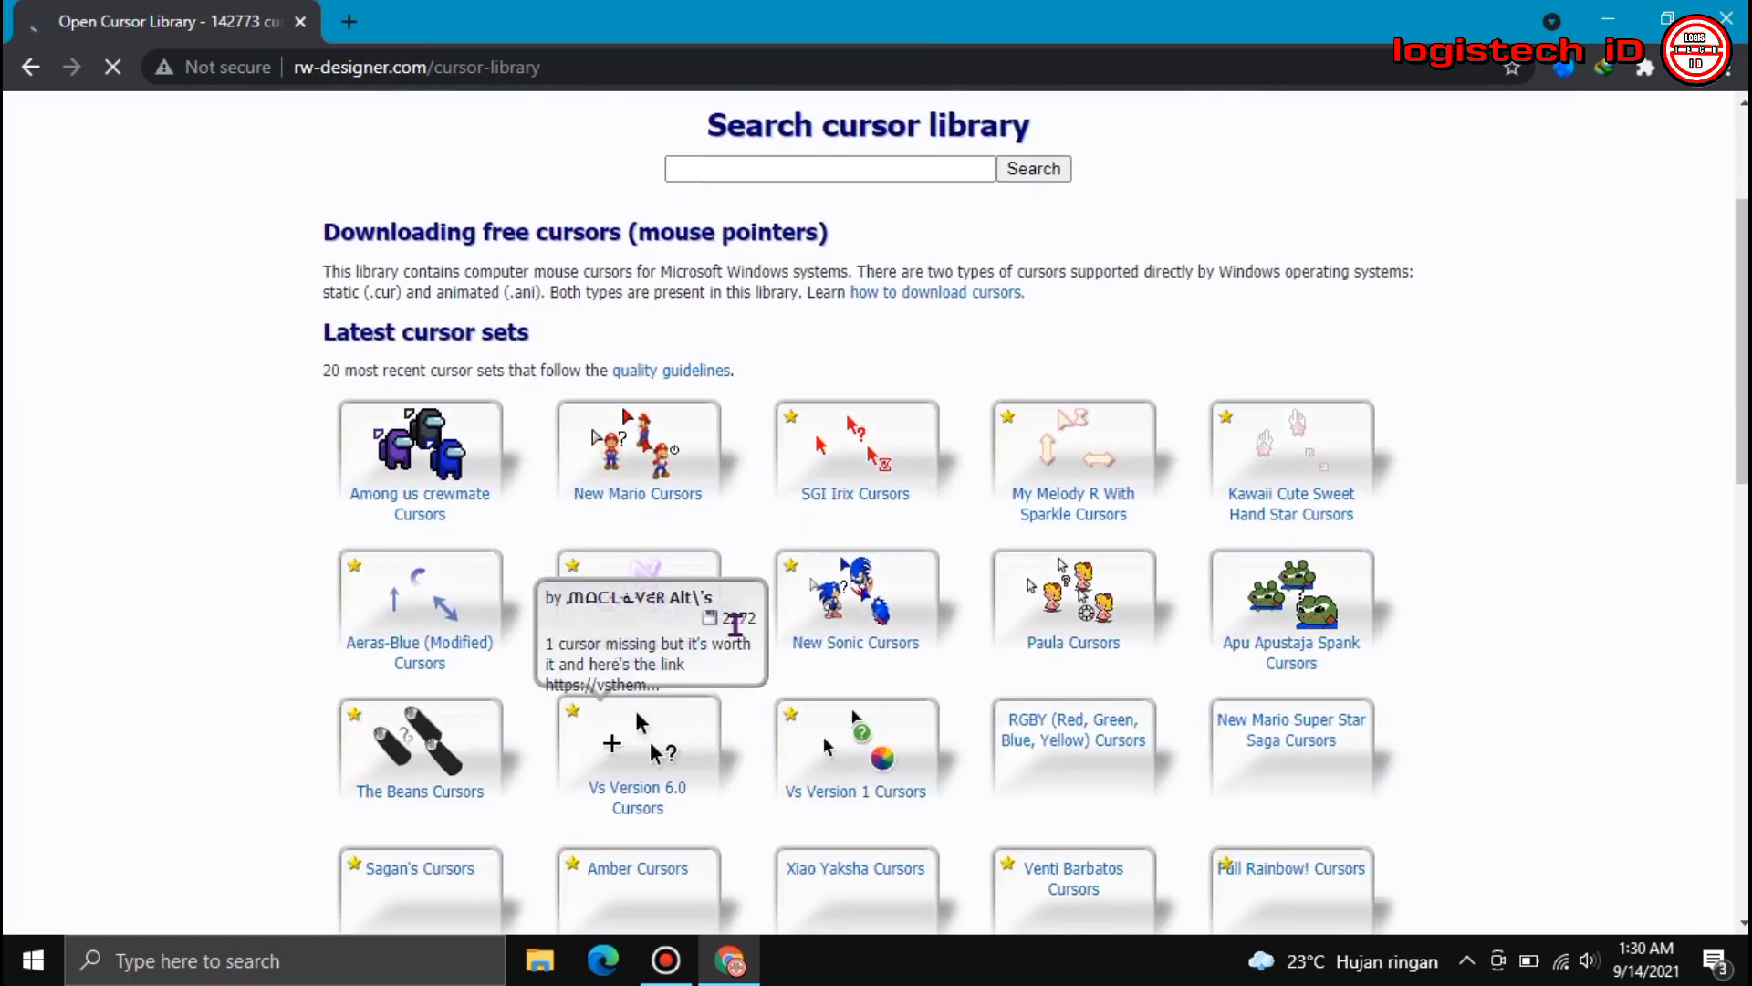
{"action": "scroll", "coordinate": [1689, 380], "scroll_direction": "down", "scroll_amount": 3}
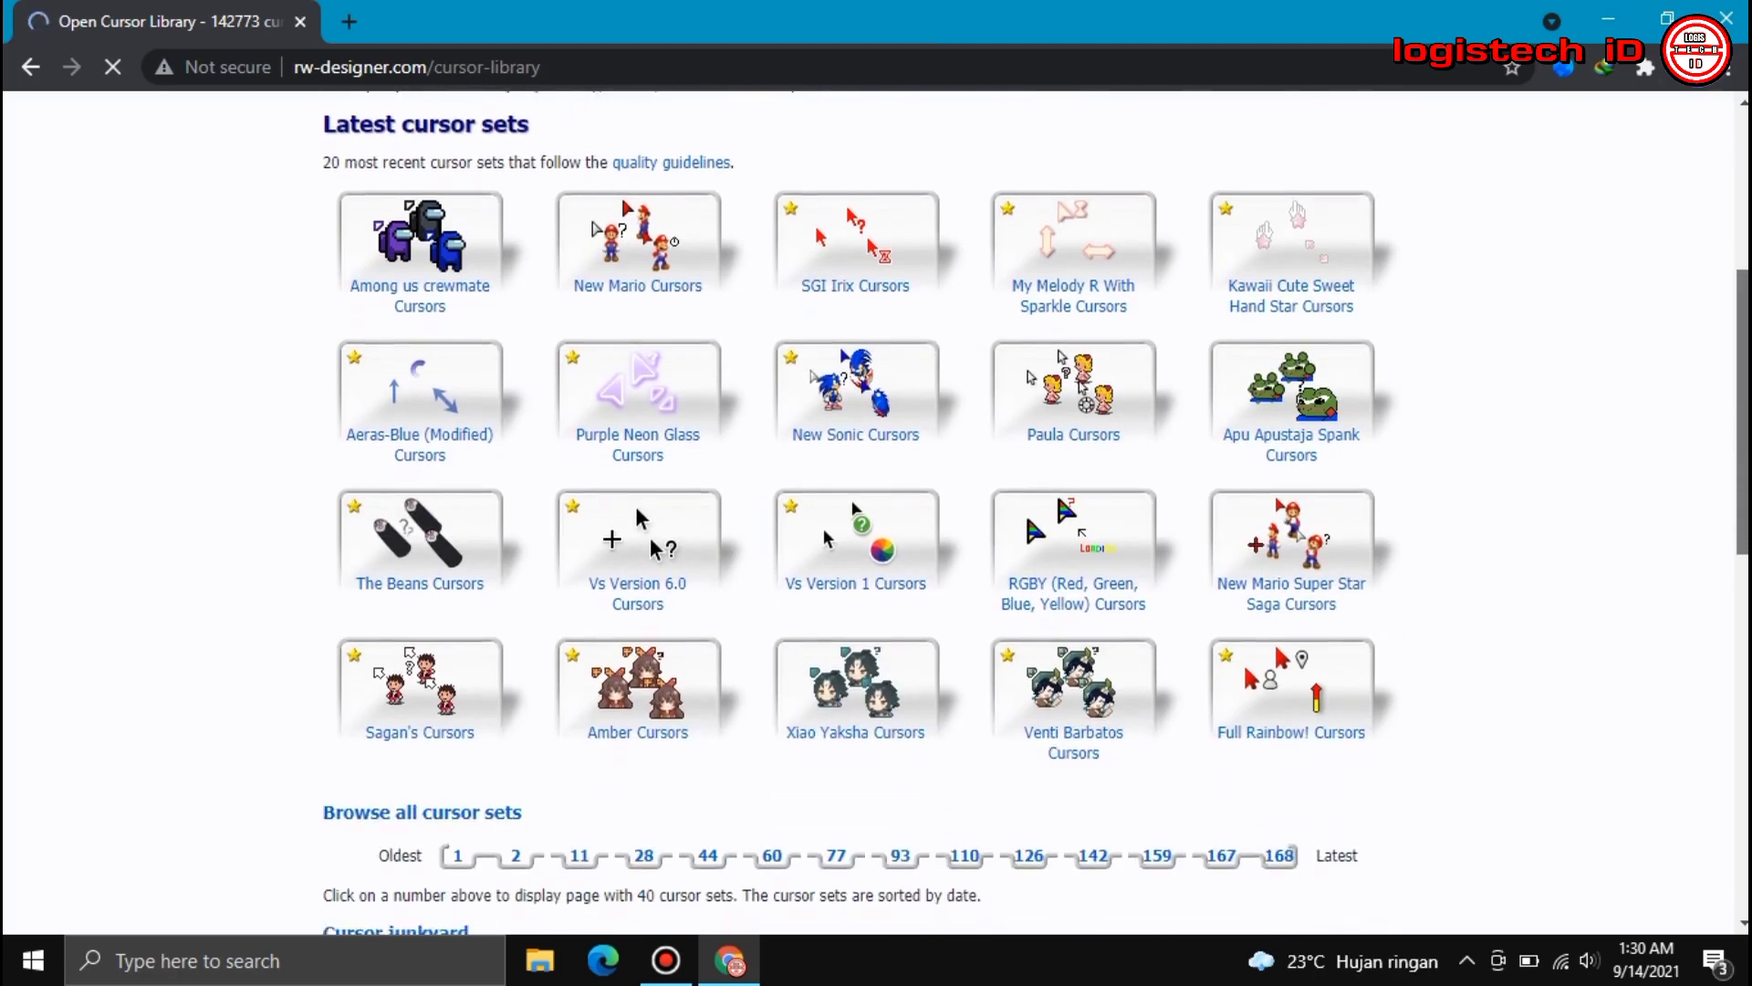
{"action": "scroll", "coordinate": [877, 511], "scroll_direction": "up", "scroll_amount": 3}
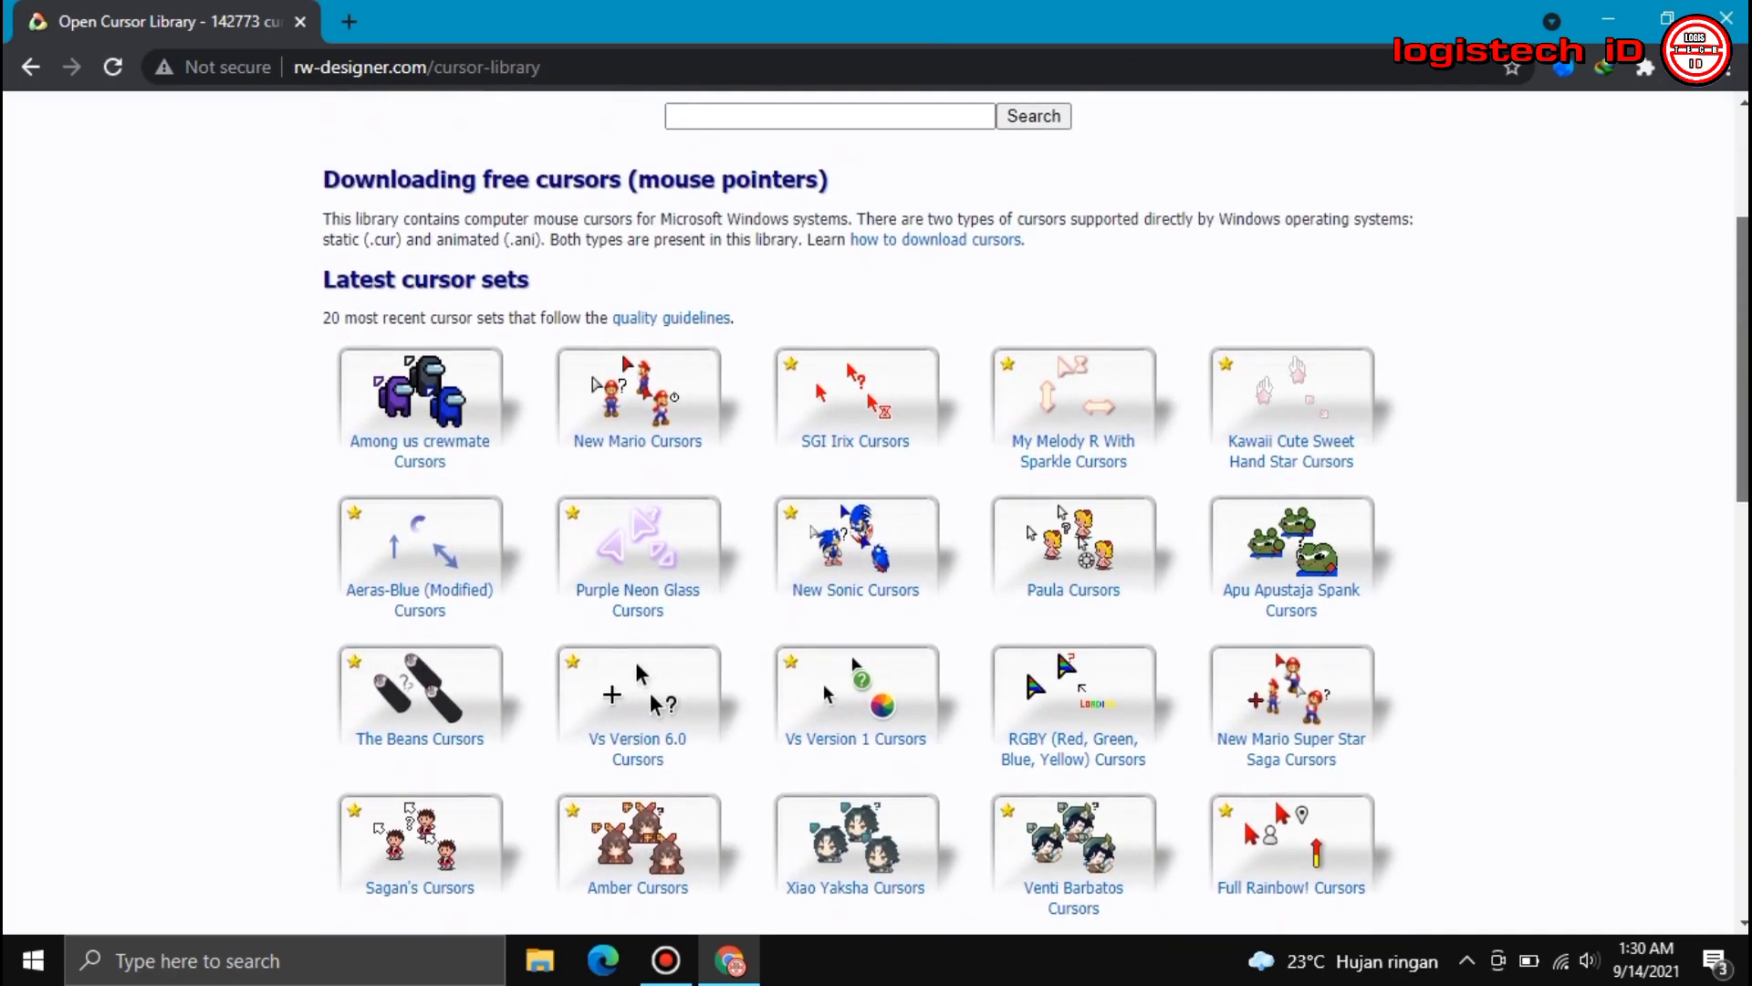
{"action": "scroll", "coordinate": [876, 511], "scroll_direction": "up", "scroll_amount": 2}
{"action": "scroll", "coordinate": [876, 511], "scroll_direction": "up", "scroll_amount": 2}
{"action": "scroll", "coordinate": [876, 512], "scroll_direction": "up", "scroll_amount": 1}
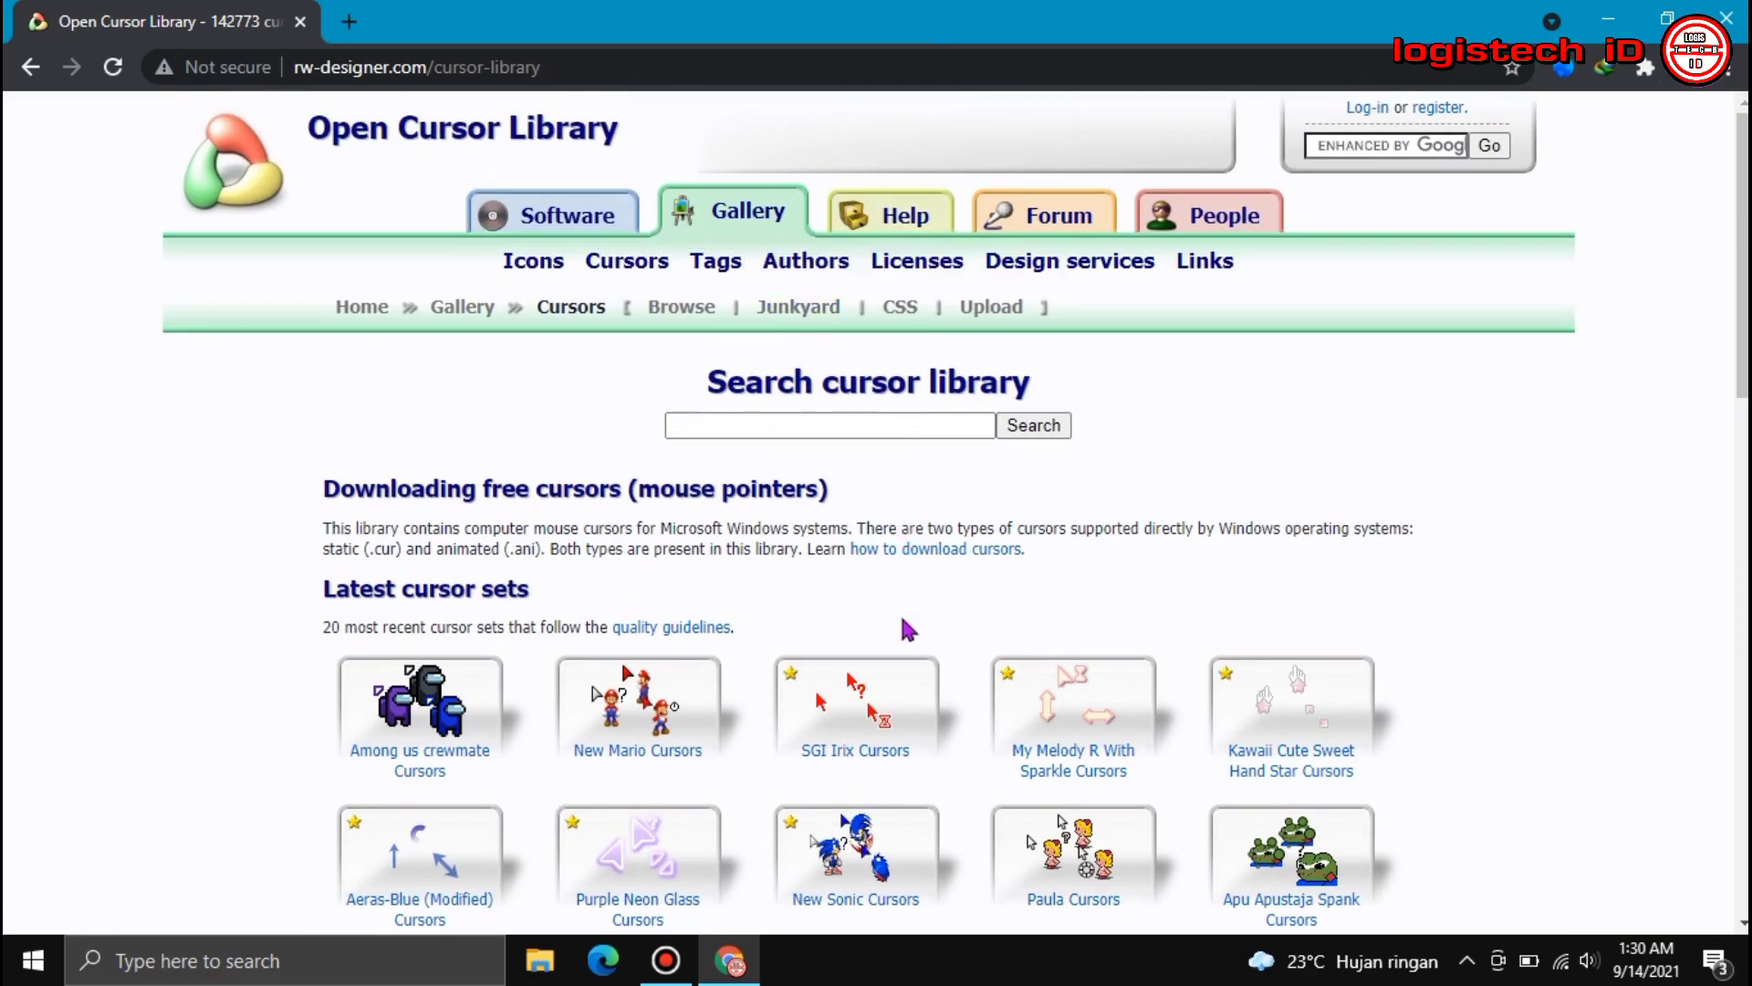
{"action": "scroll", "coordinate": [945, 653], "scroll_direction": "down", "scroll_amount": 3}
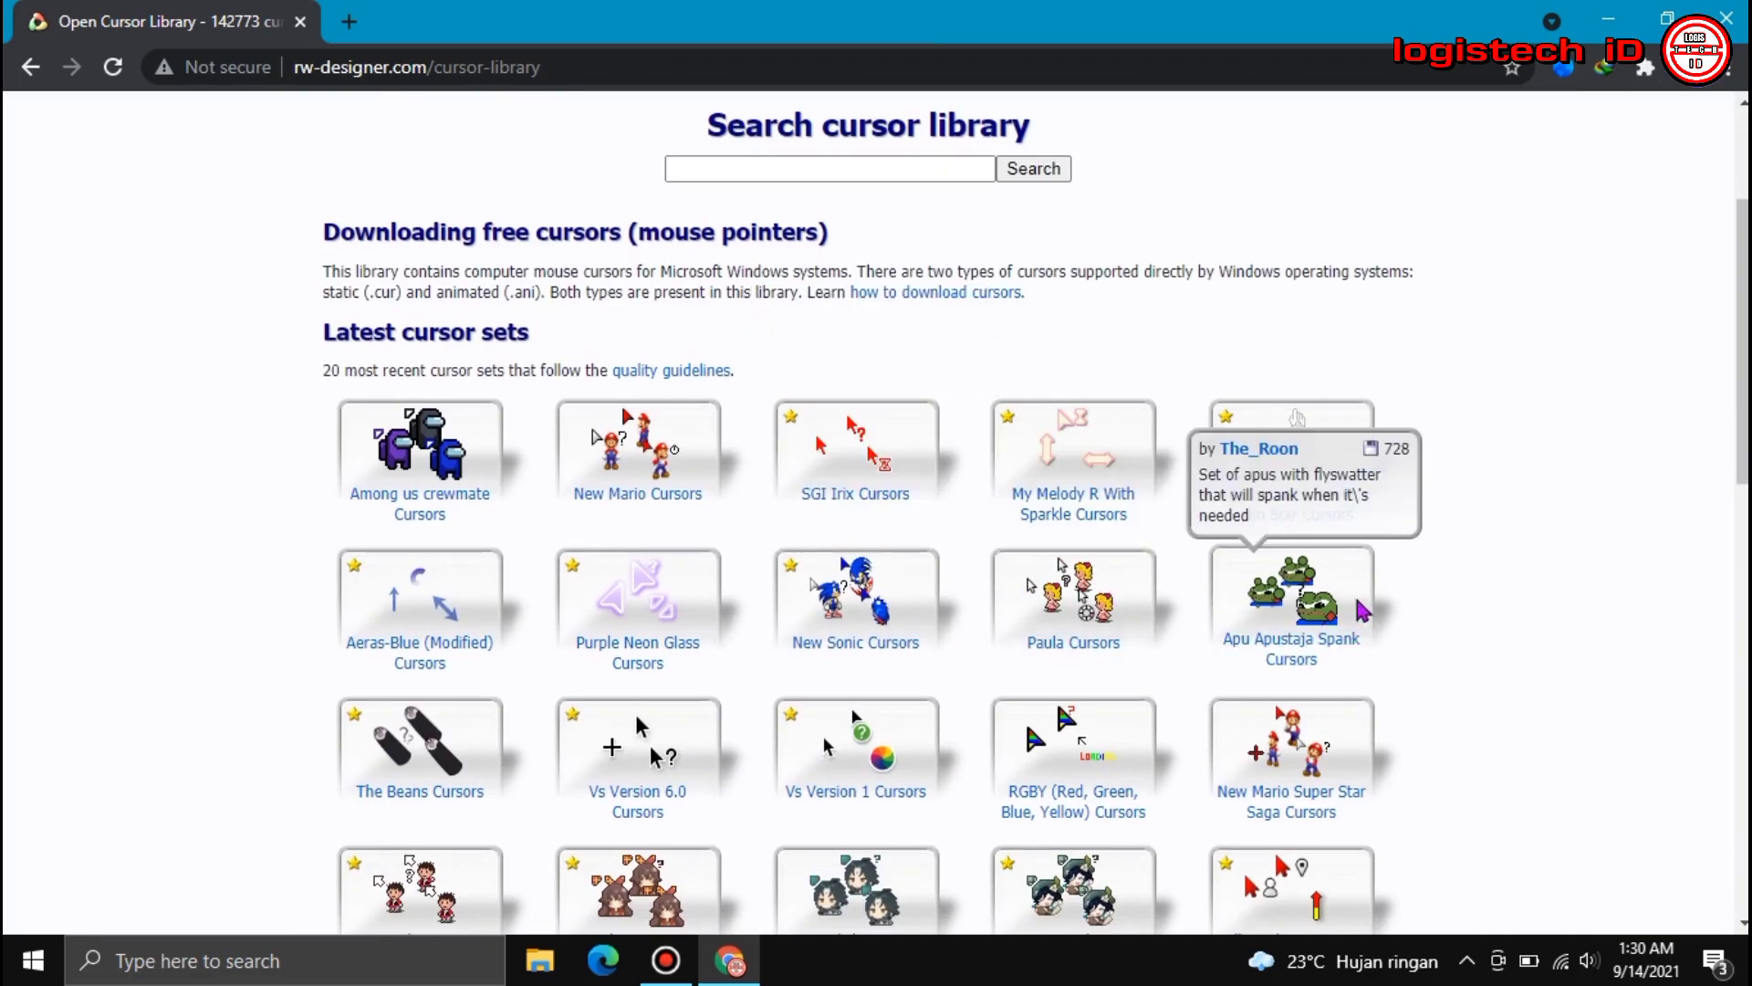
Step: Open the Apu Apustaja Spank cursor set and examine its individual cursors
{"action": "left_click", "coordinate": [1283, 617]}
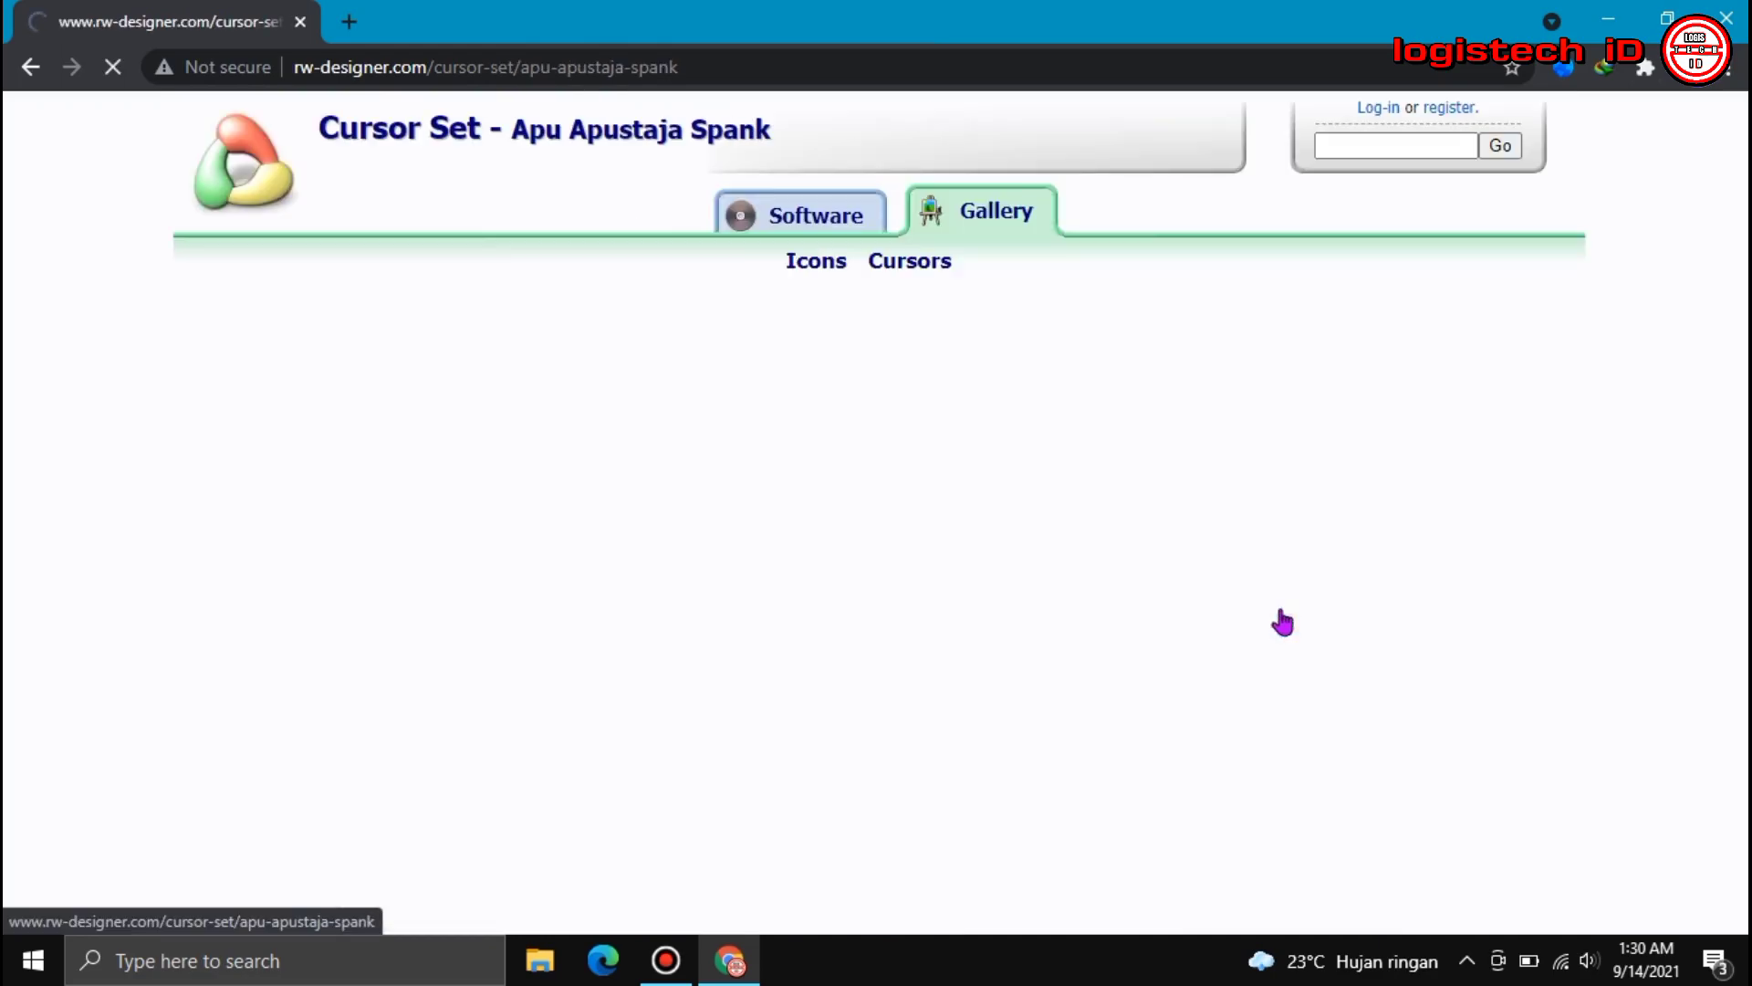
{"action": "scroll", "coordinate": [1078, 653], "scroll_direction": "down", "scroll_amount": 3}
{"action": "scroll", "coordinate": [1078, 654], "scroll_direction": "down", "scroll_amount": 2}
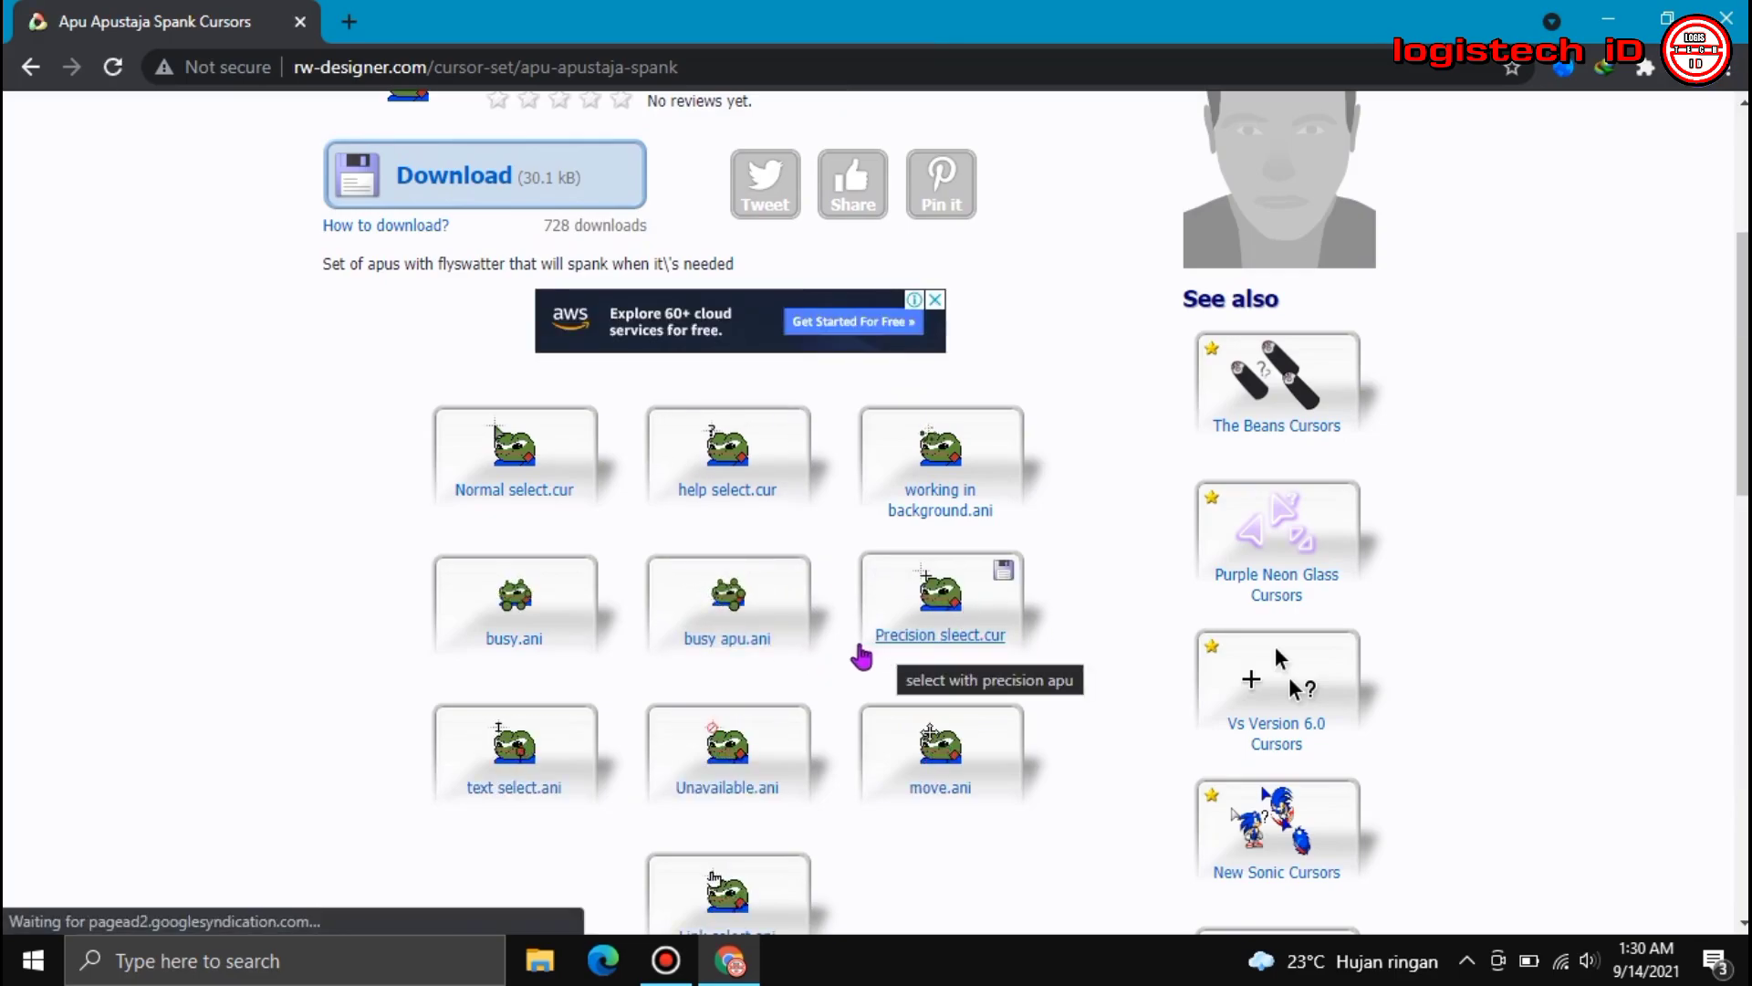
{"action": "scroll", "coordinate": [551, 635], "scroll_direction": "down", "scroll_amount": 2}
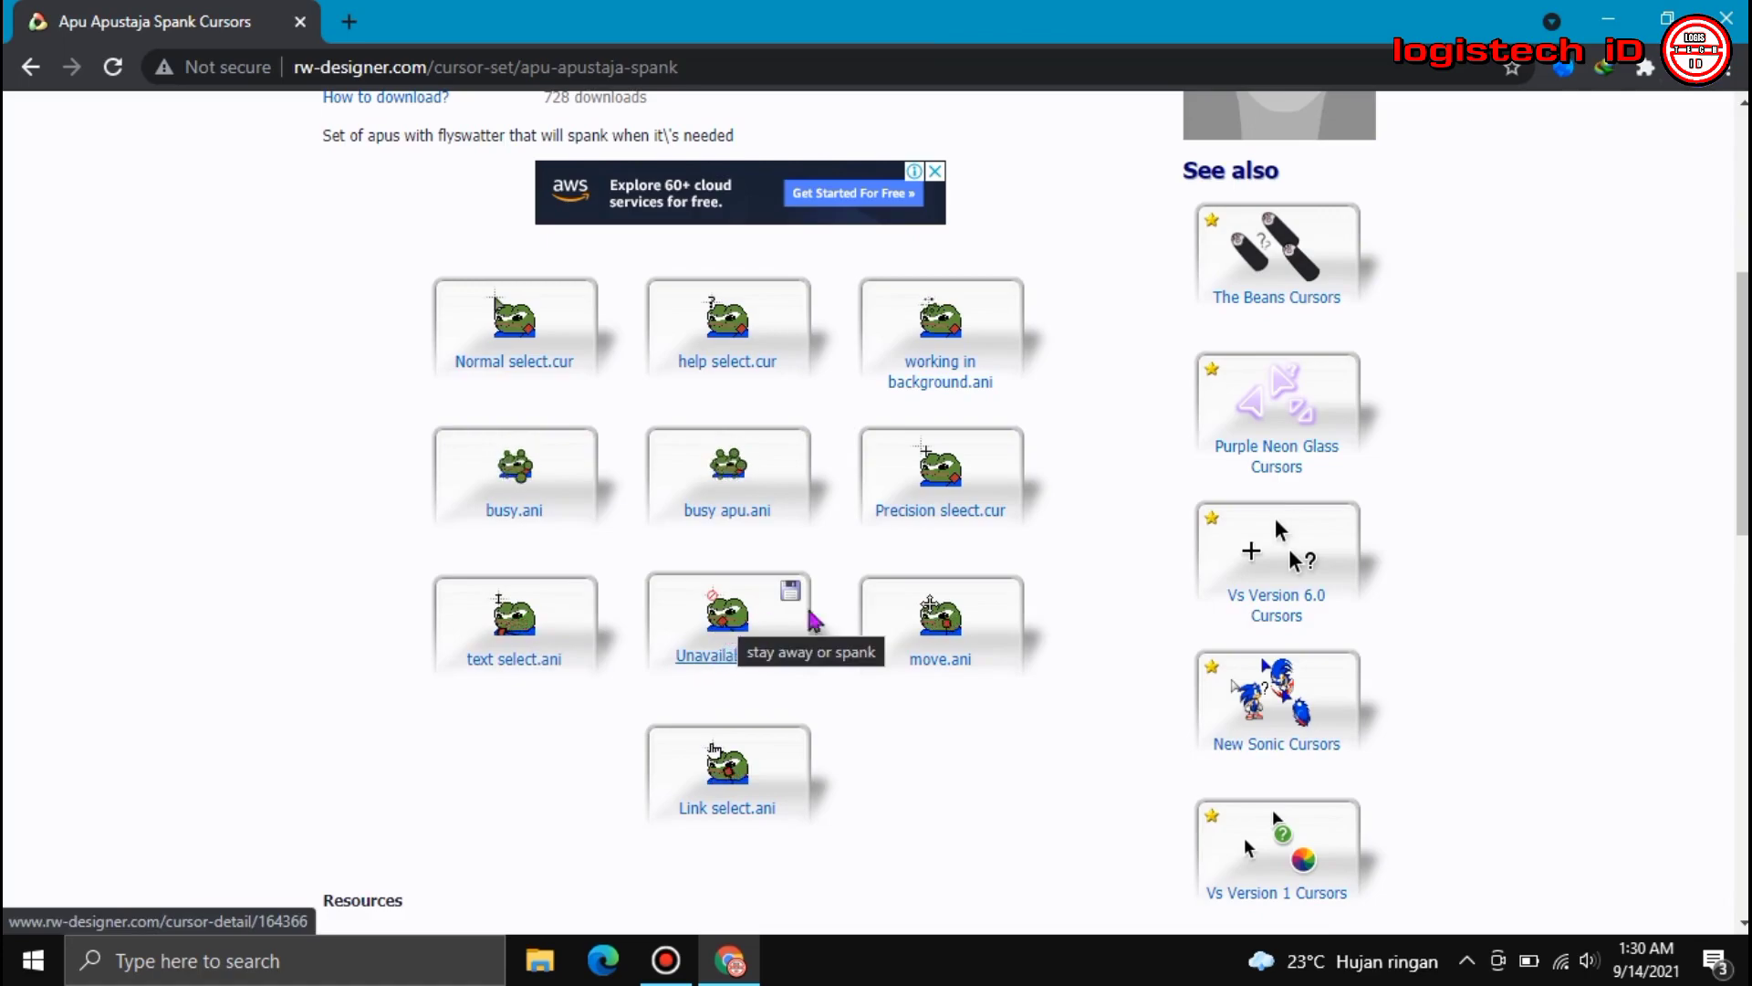
{"action": "scroll", "coordinate": [1271, 530], "scroll_direction": "down", "scroll_amount": 4}
{"action": "scroll", "coordinate": [1271, 530], "scroll_direction": "up", "scroll_amount": 5}
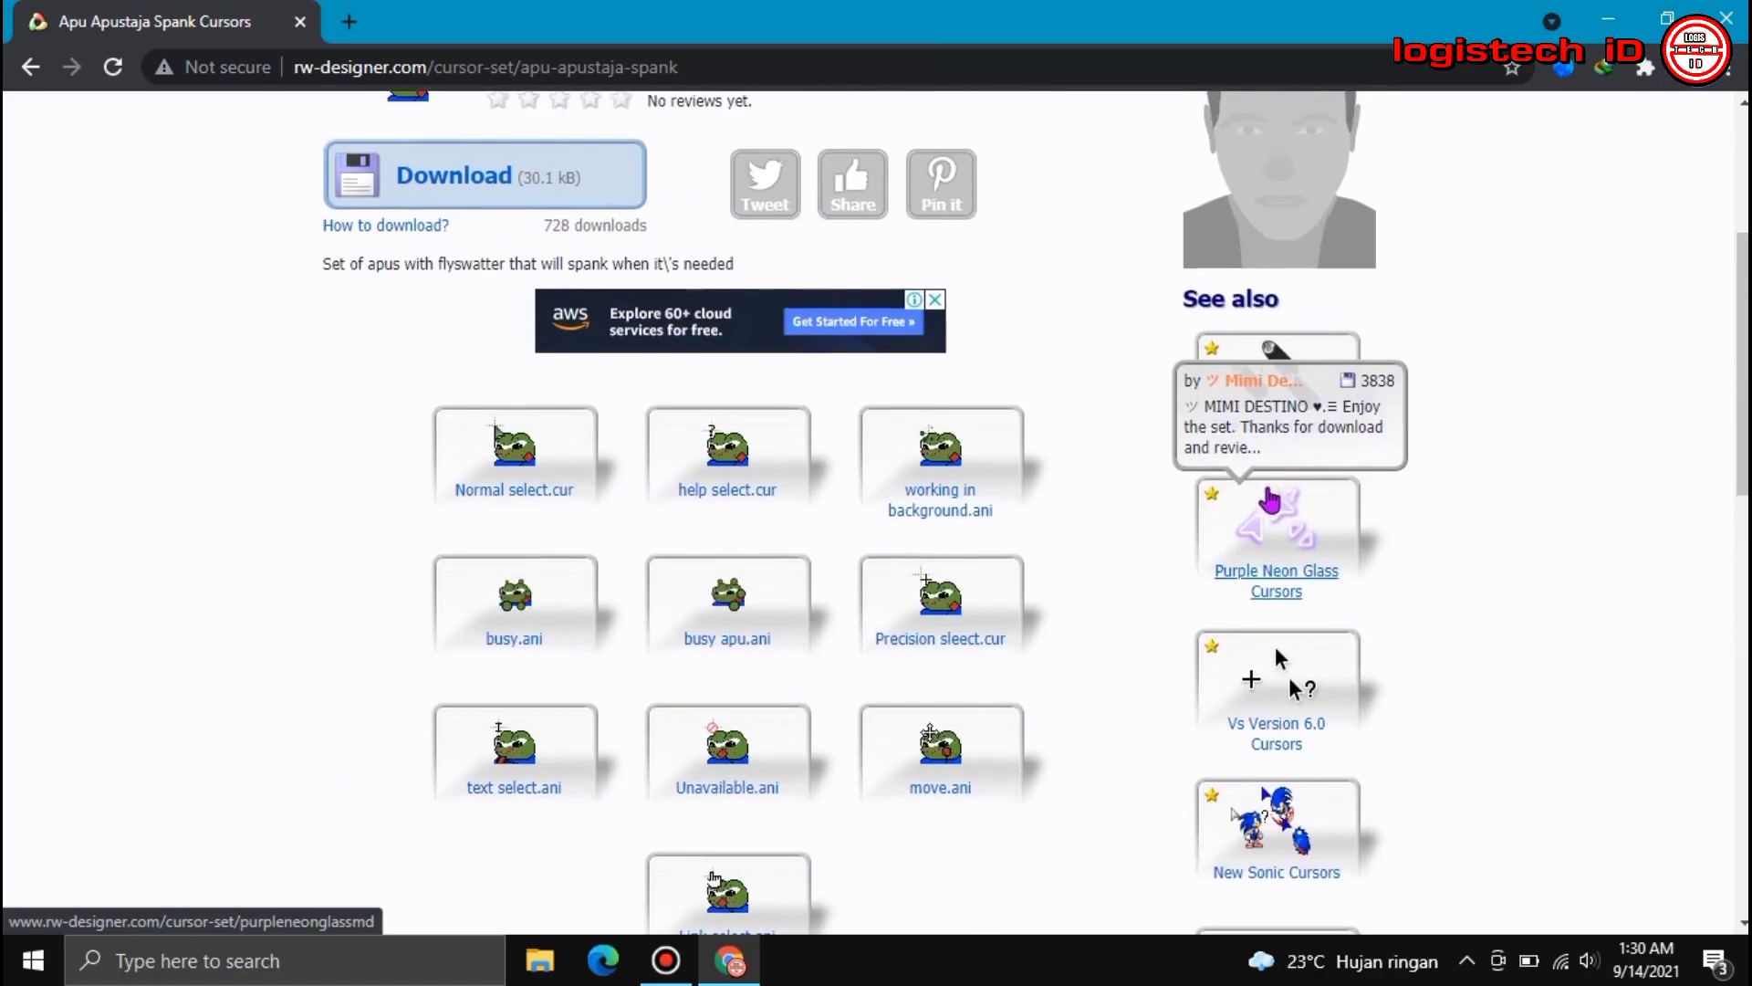
{"action": "scroll", "coordinate": [1278, 694], "scroll_direction": "down", "scroll_amount": 1}
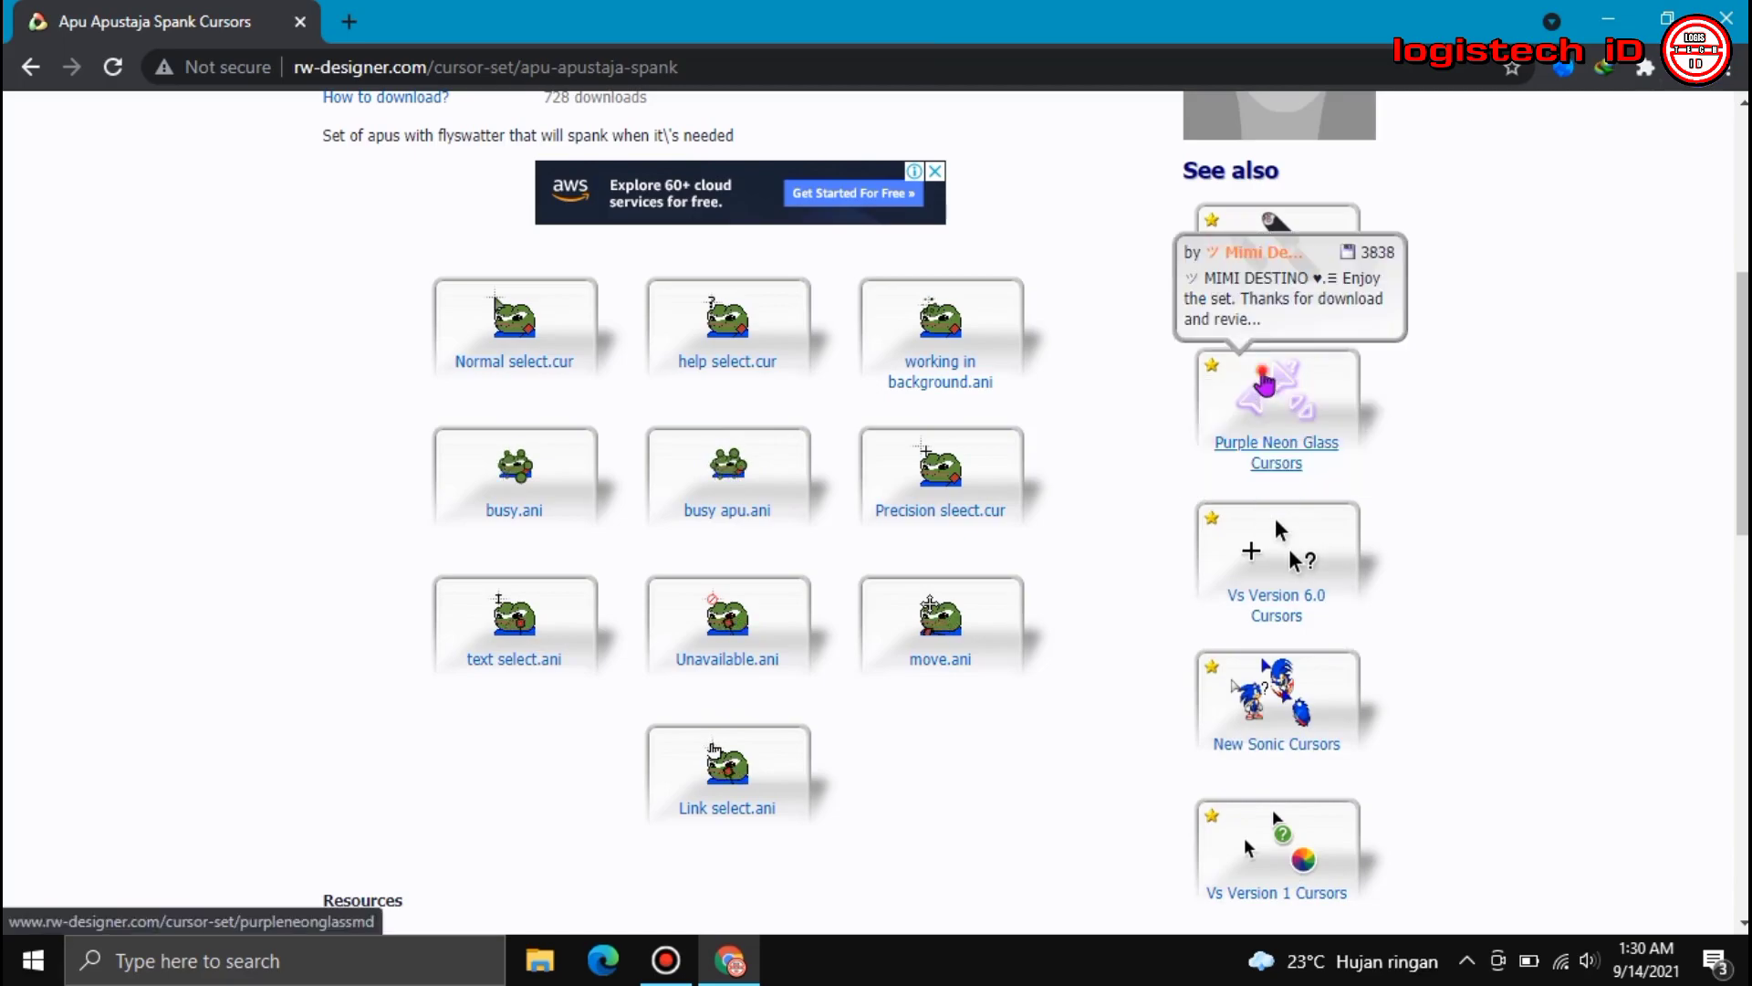
Step: Open the Purple Neon Glass cursor set, download it as purpleneonglassmd.zip, and dismiss the finished download
{"action": "left_click", "coordinate": [1268, 379]}
{"action": "left_click", "coordinate": [927, 624]}
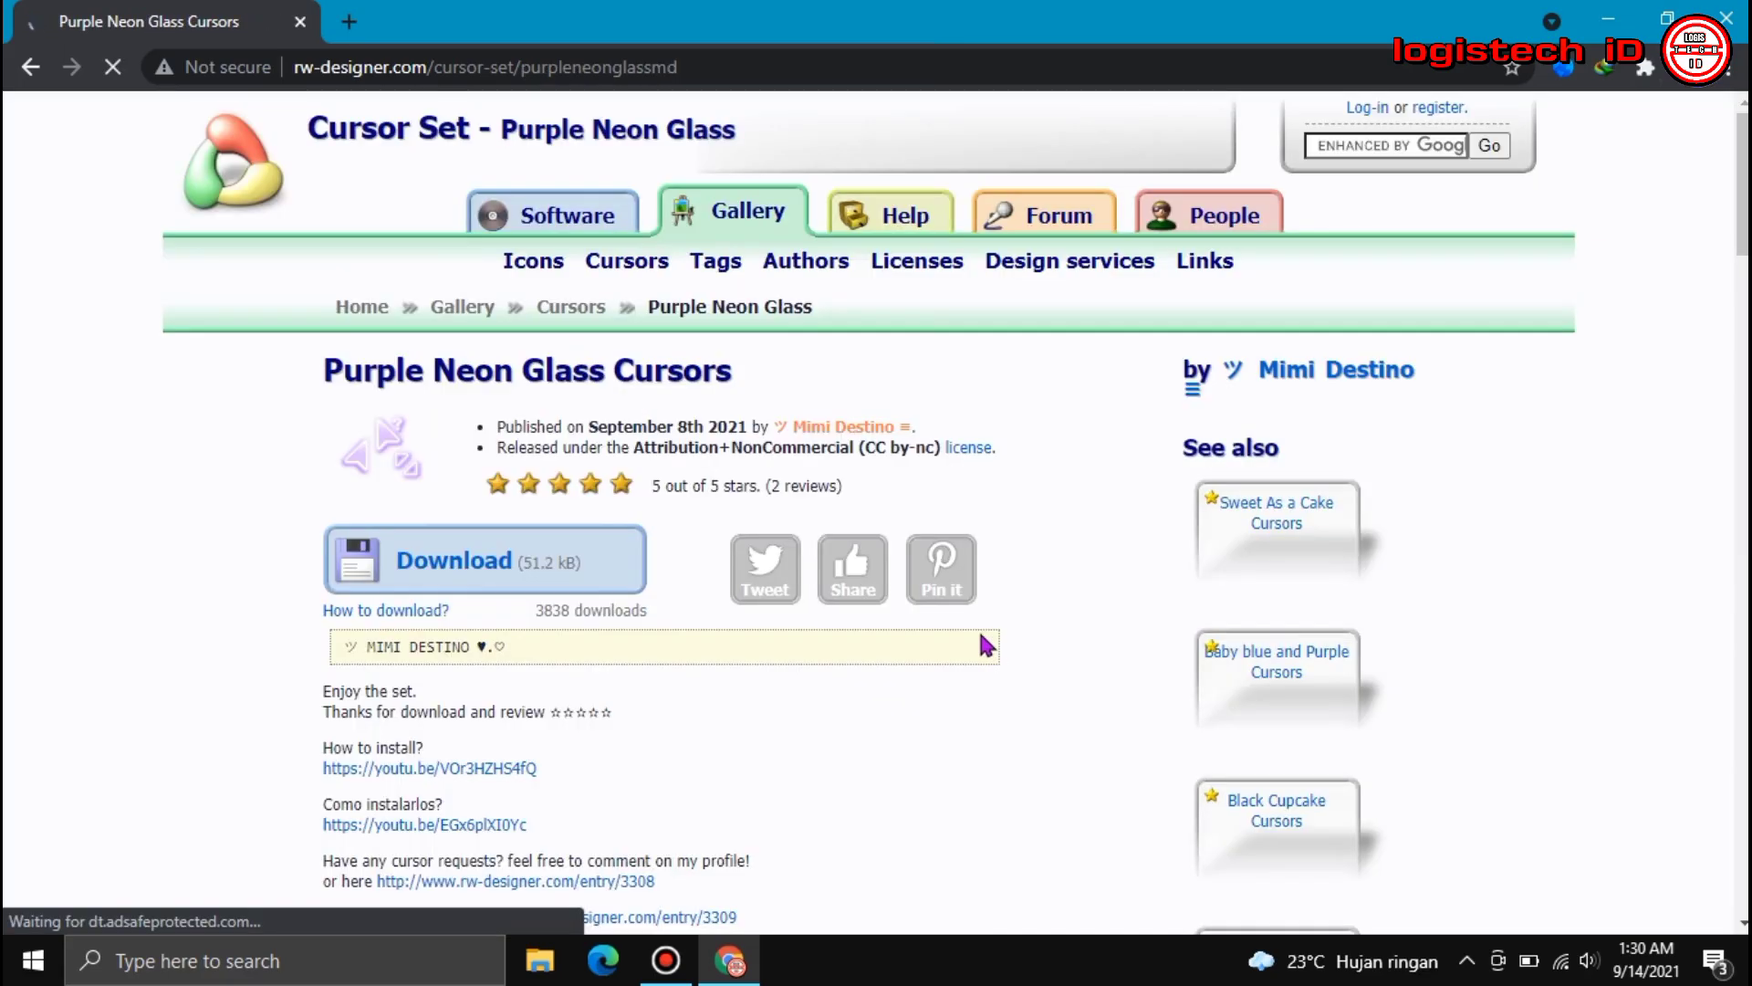
{"action": "left_click", "coordinate": [473, 575]}
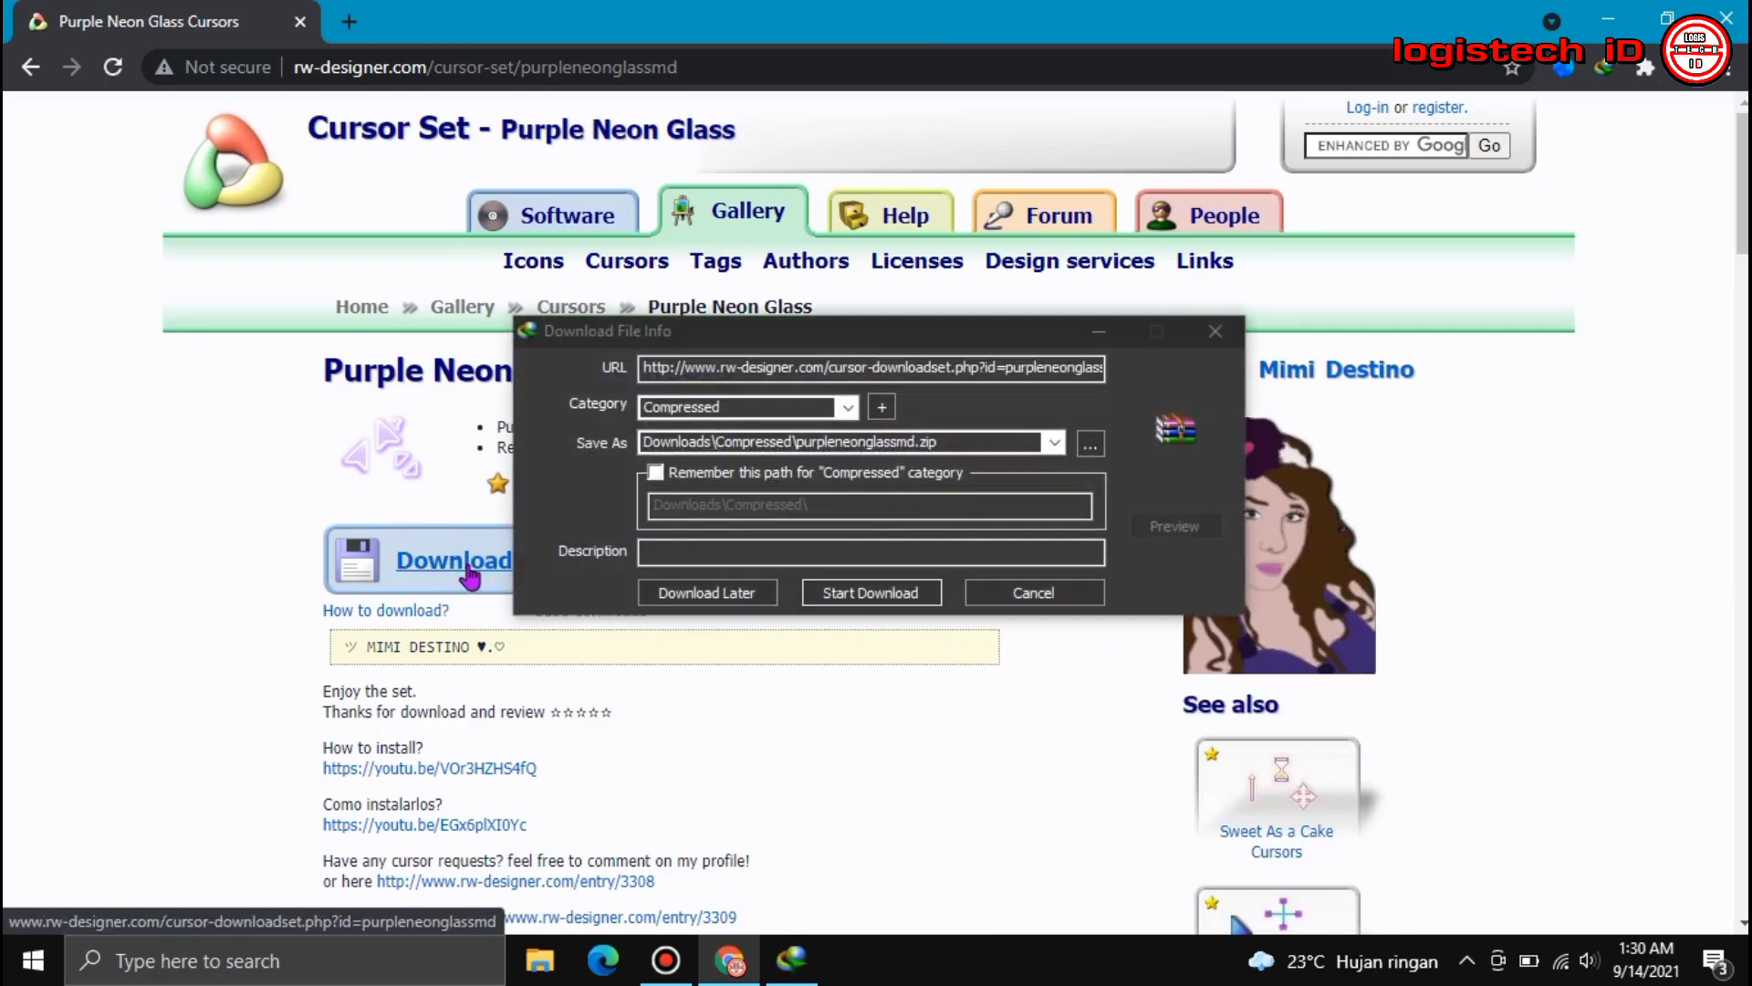
{"action": "left_click", "coordinate": [867, 594]}
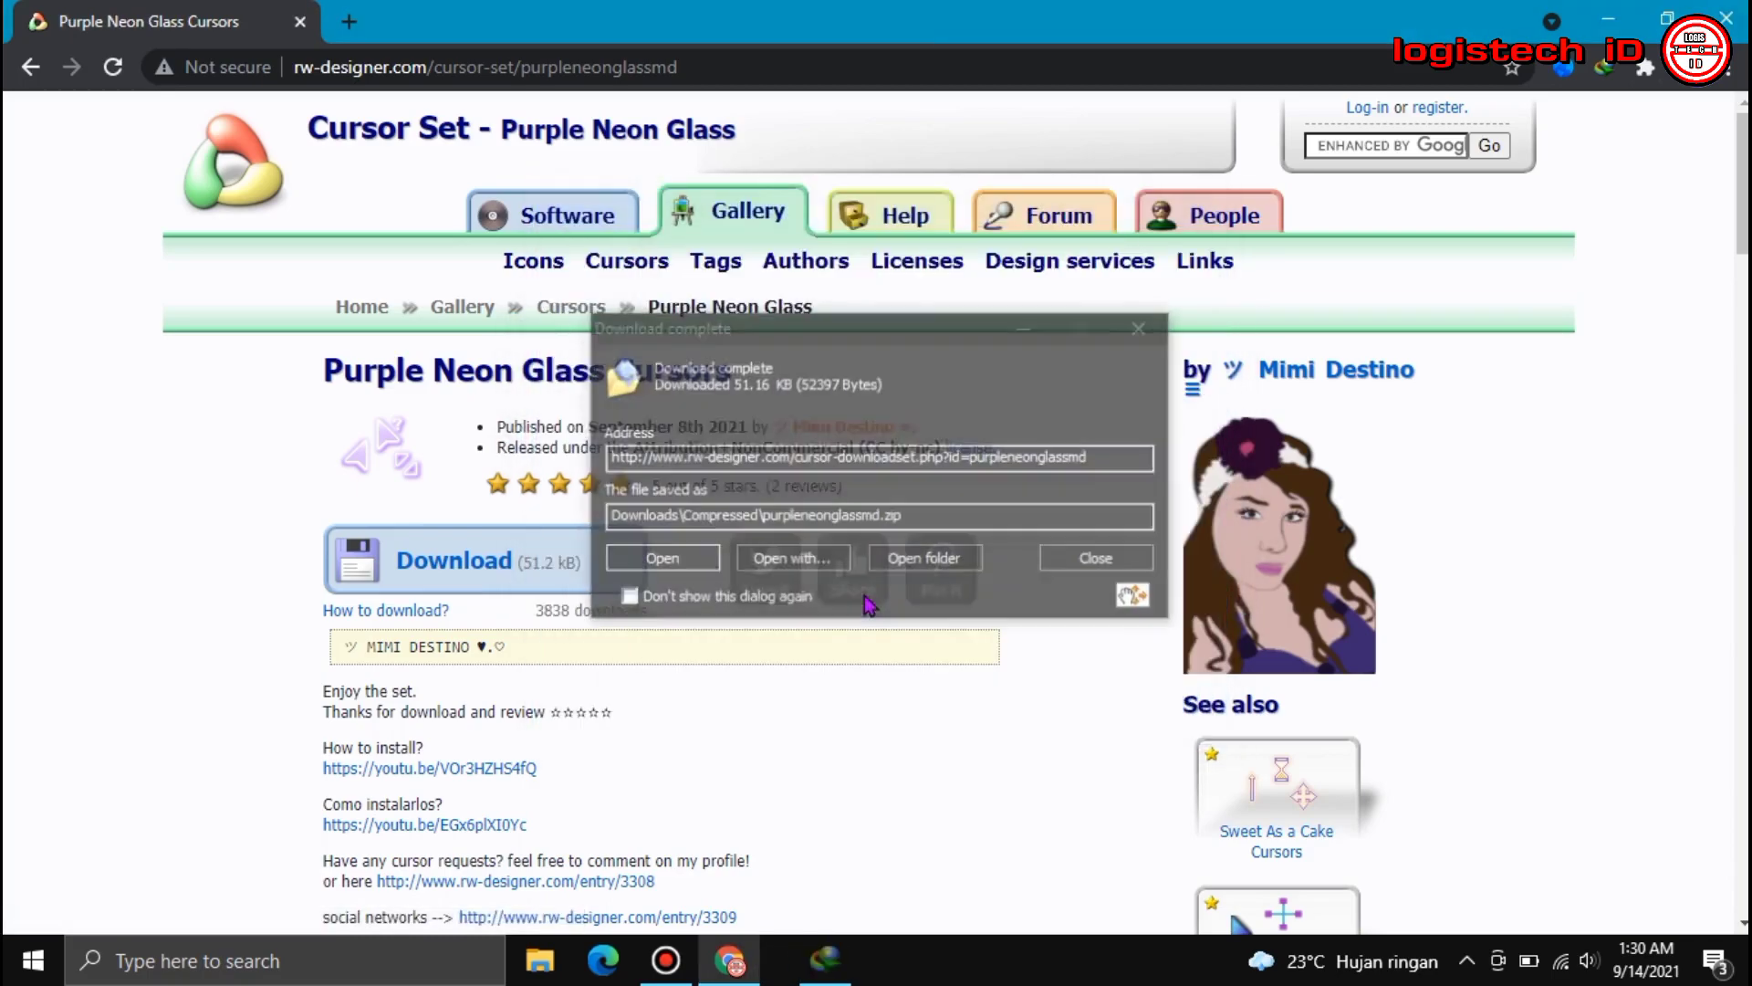
{"action": "left_click", "coordinate": [1092, 566]}
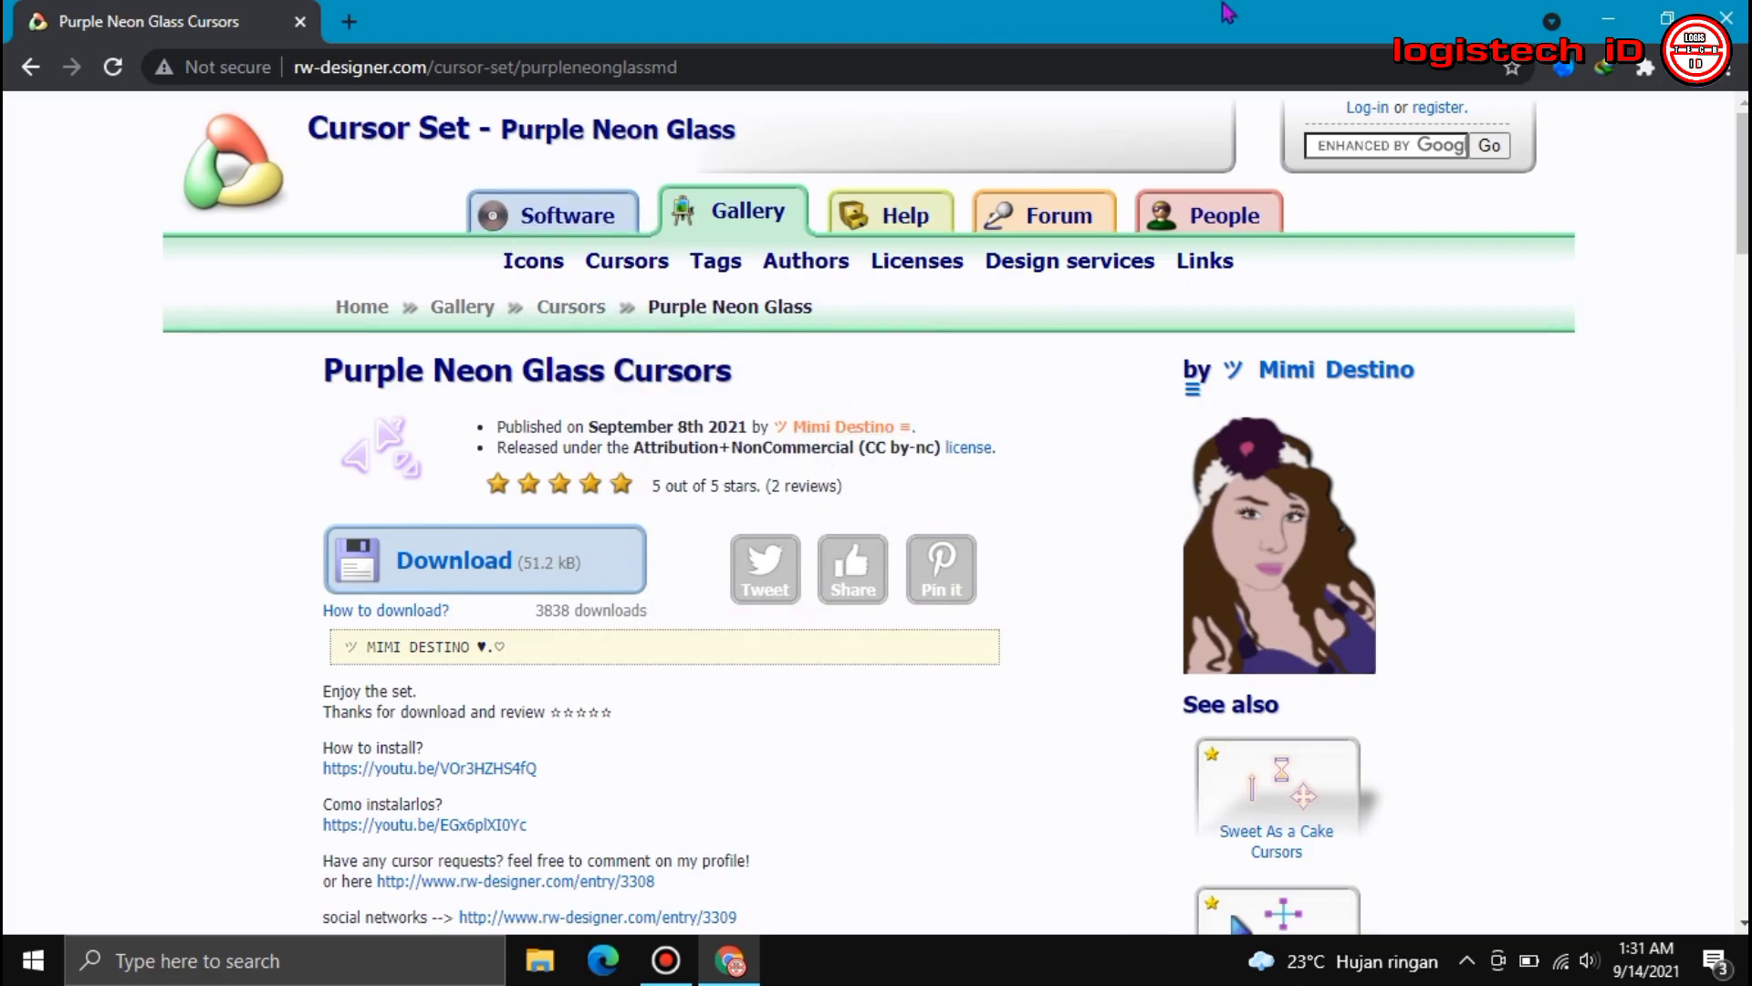
Step: Switch to File Explorer and extract the purpleneonglassmd archive directly into the Compressed folder of Downloads
{"action": "scroll", "coordinate": [701, 787], "scroll_direction": "down", "scroll_amount": 1}
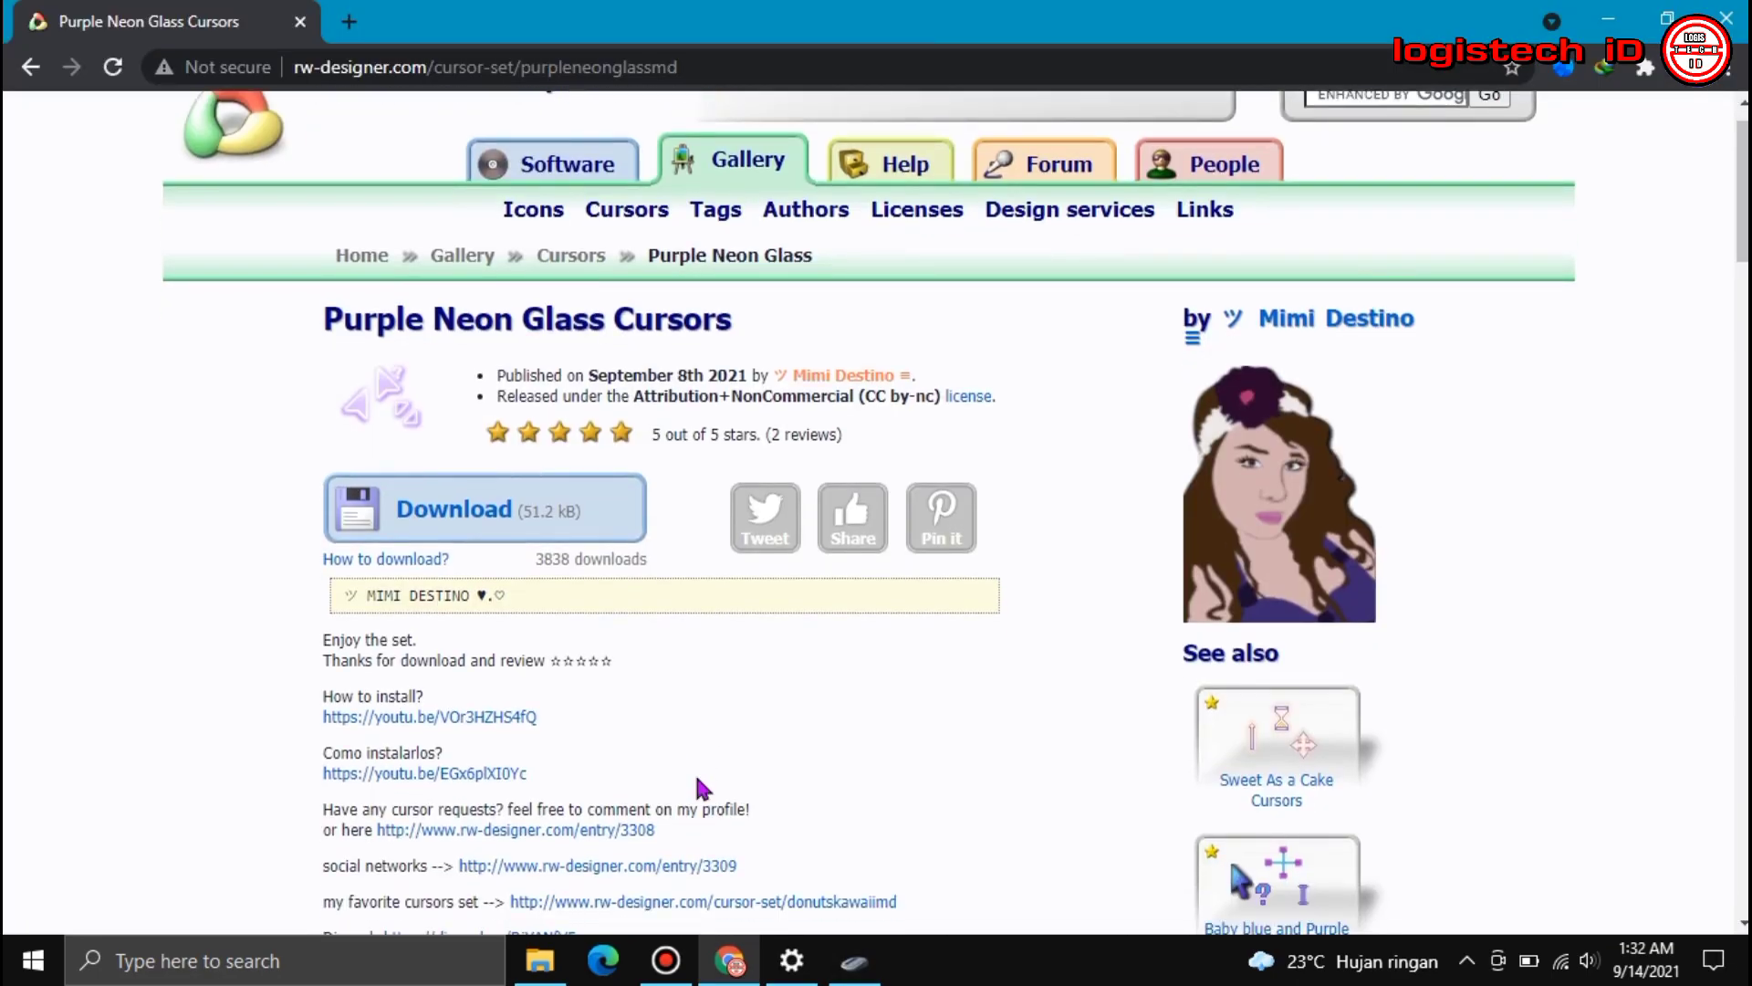
{"action": "left_click", "coordinate": [540, 960]}
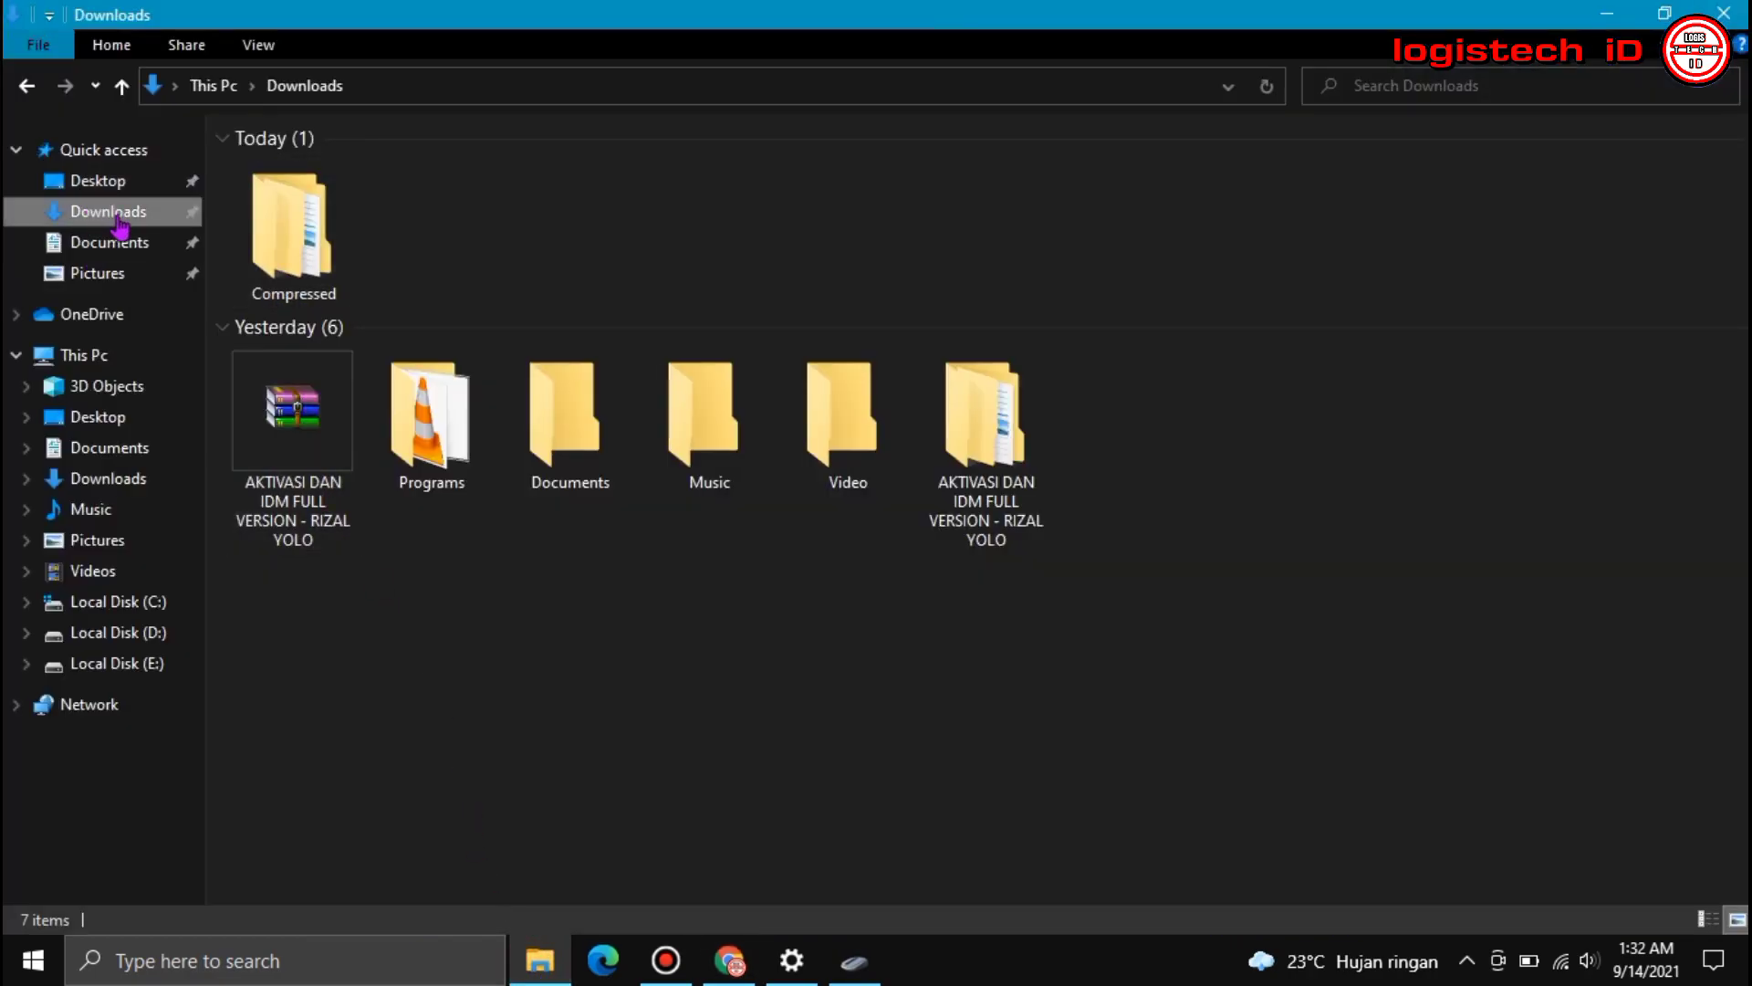
{"action": "double_click", "coordinate": [326, 251]}
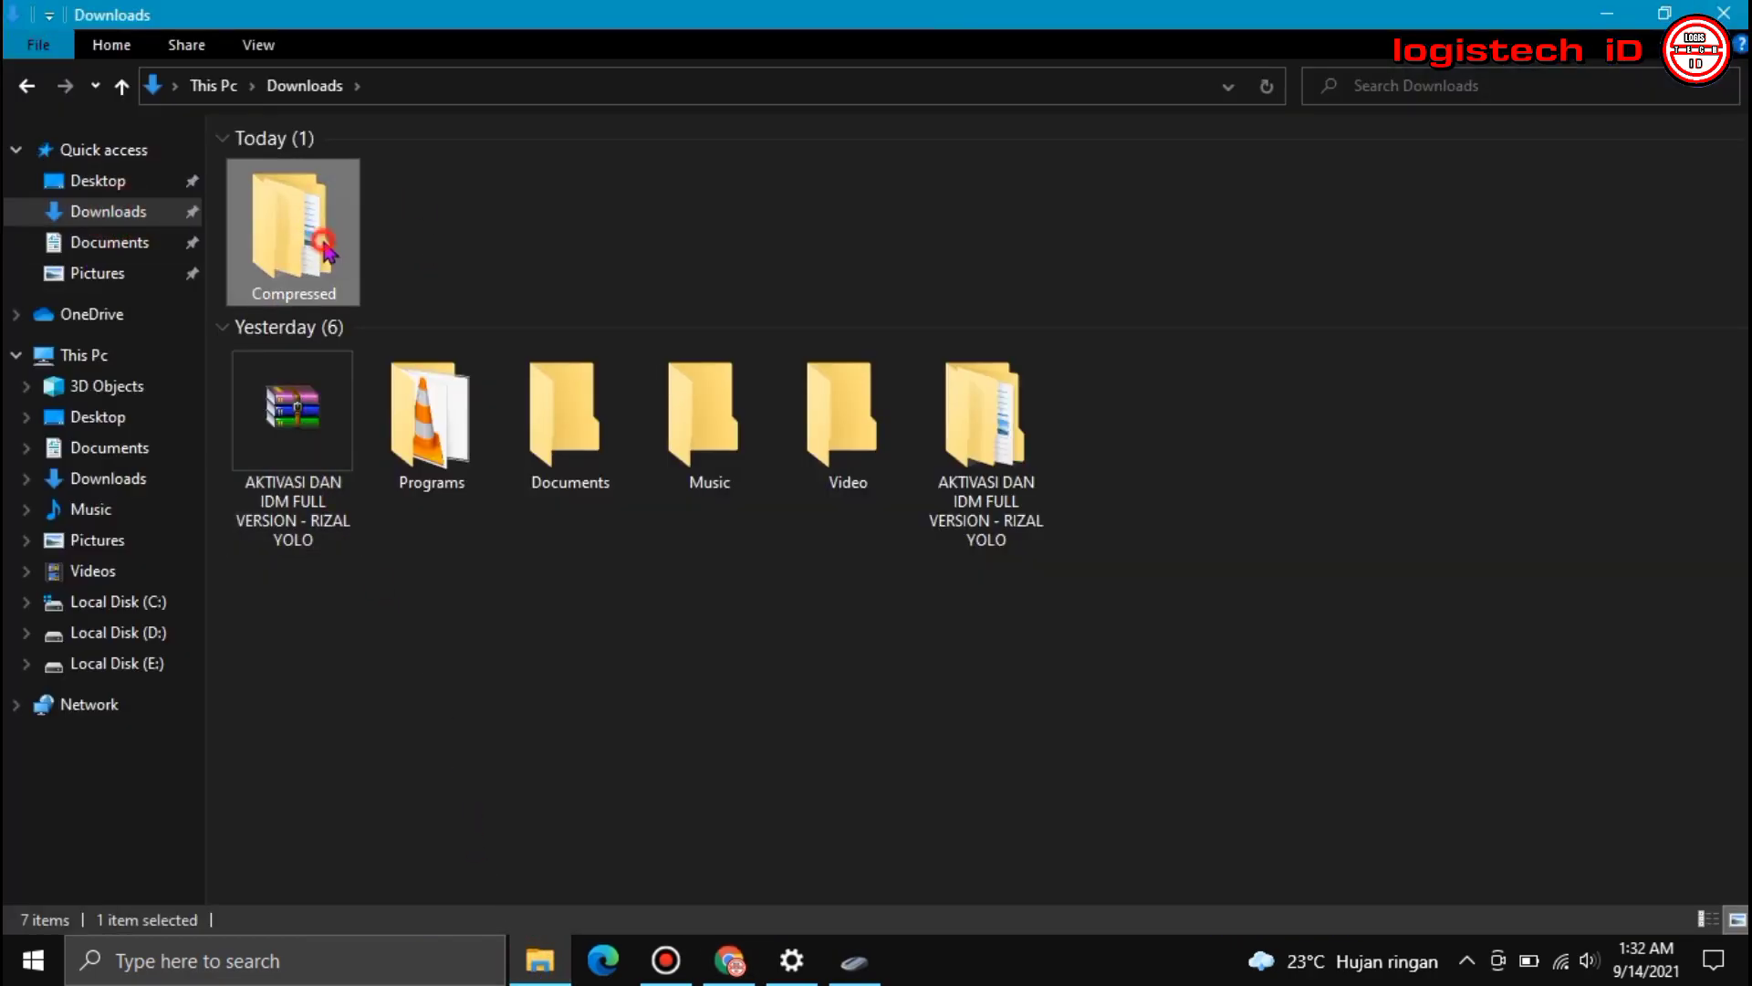
{"action": "left_click", "coordinate": [303, 182]}
{"action": "right_click", "coordinate": [301, 182]}
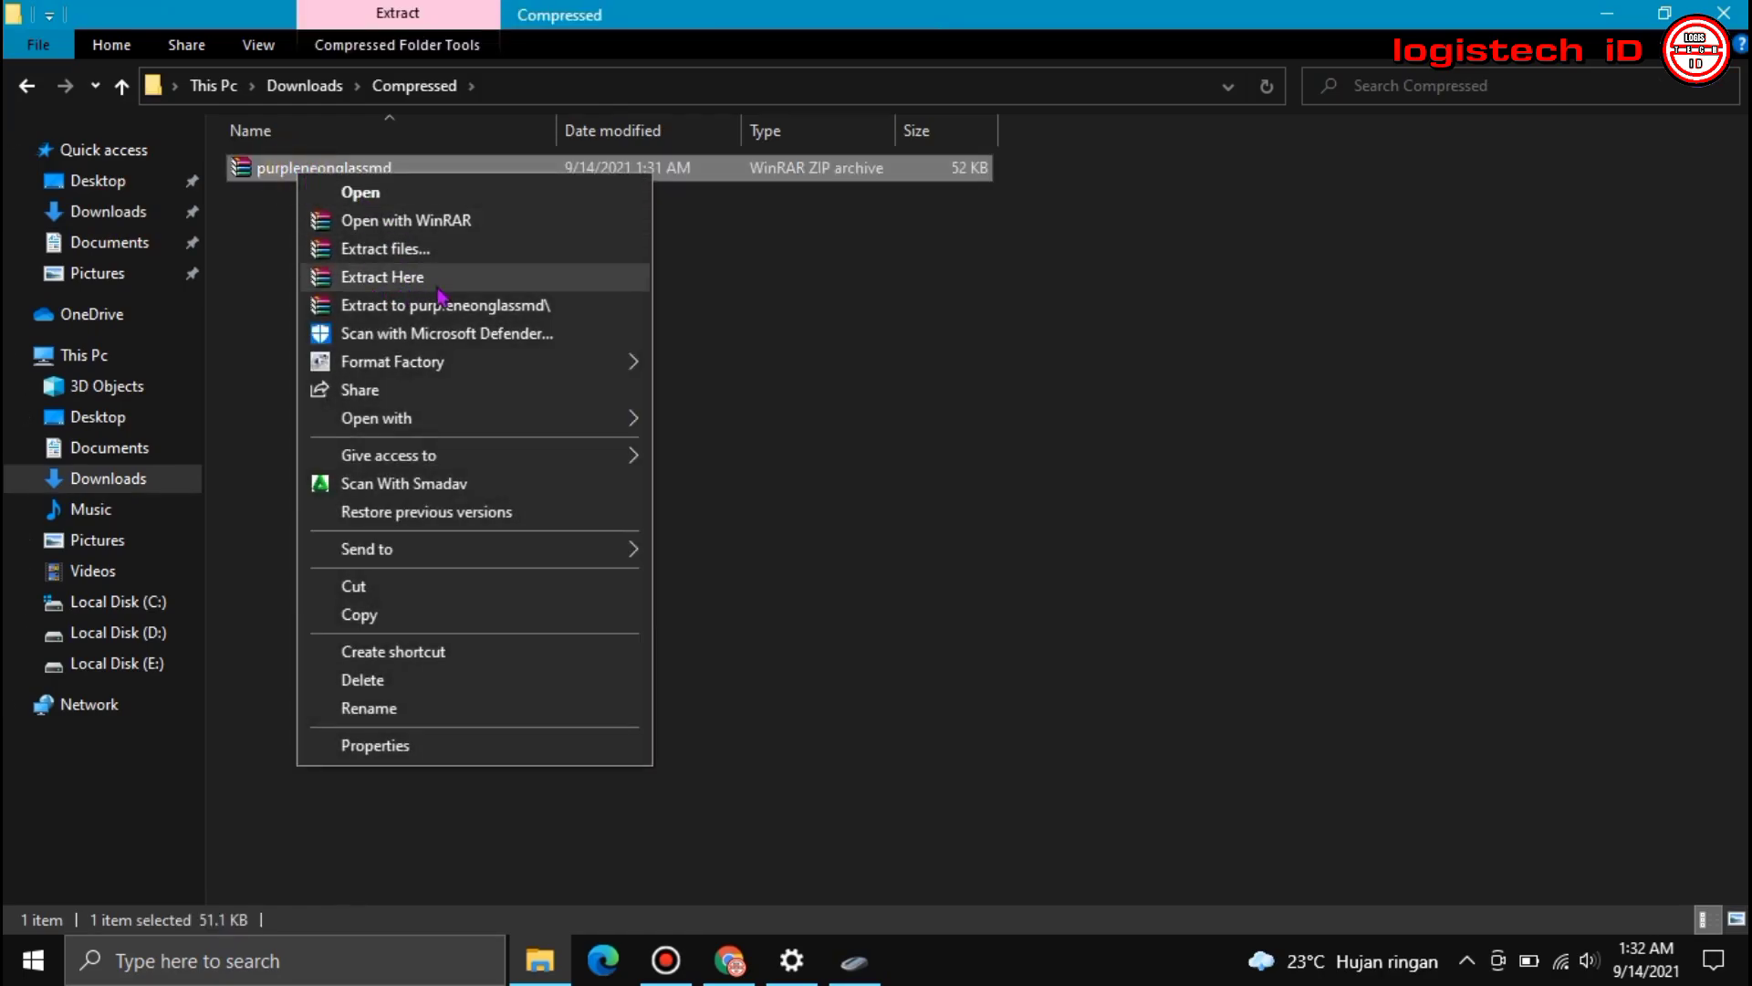
{"action": "left_click", "coordinate": [404, 287]}
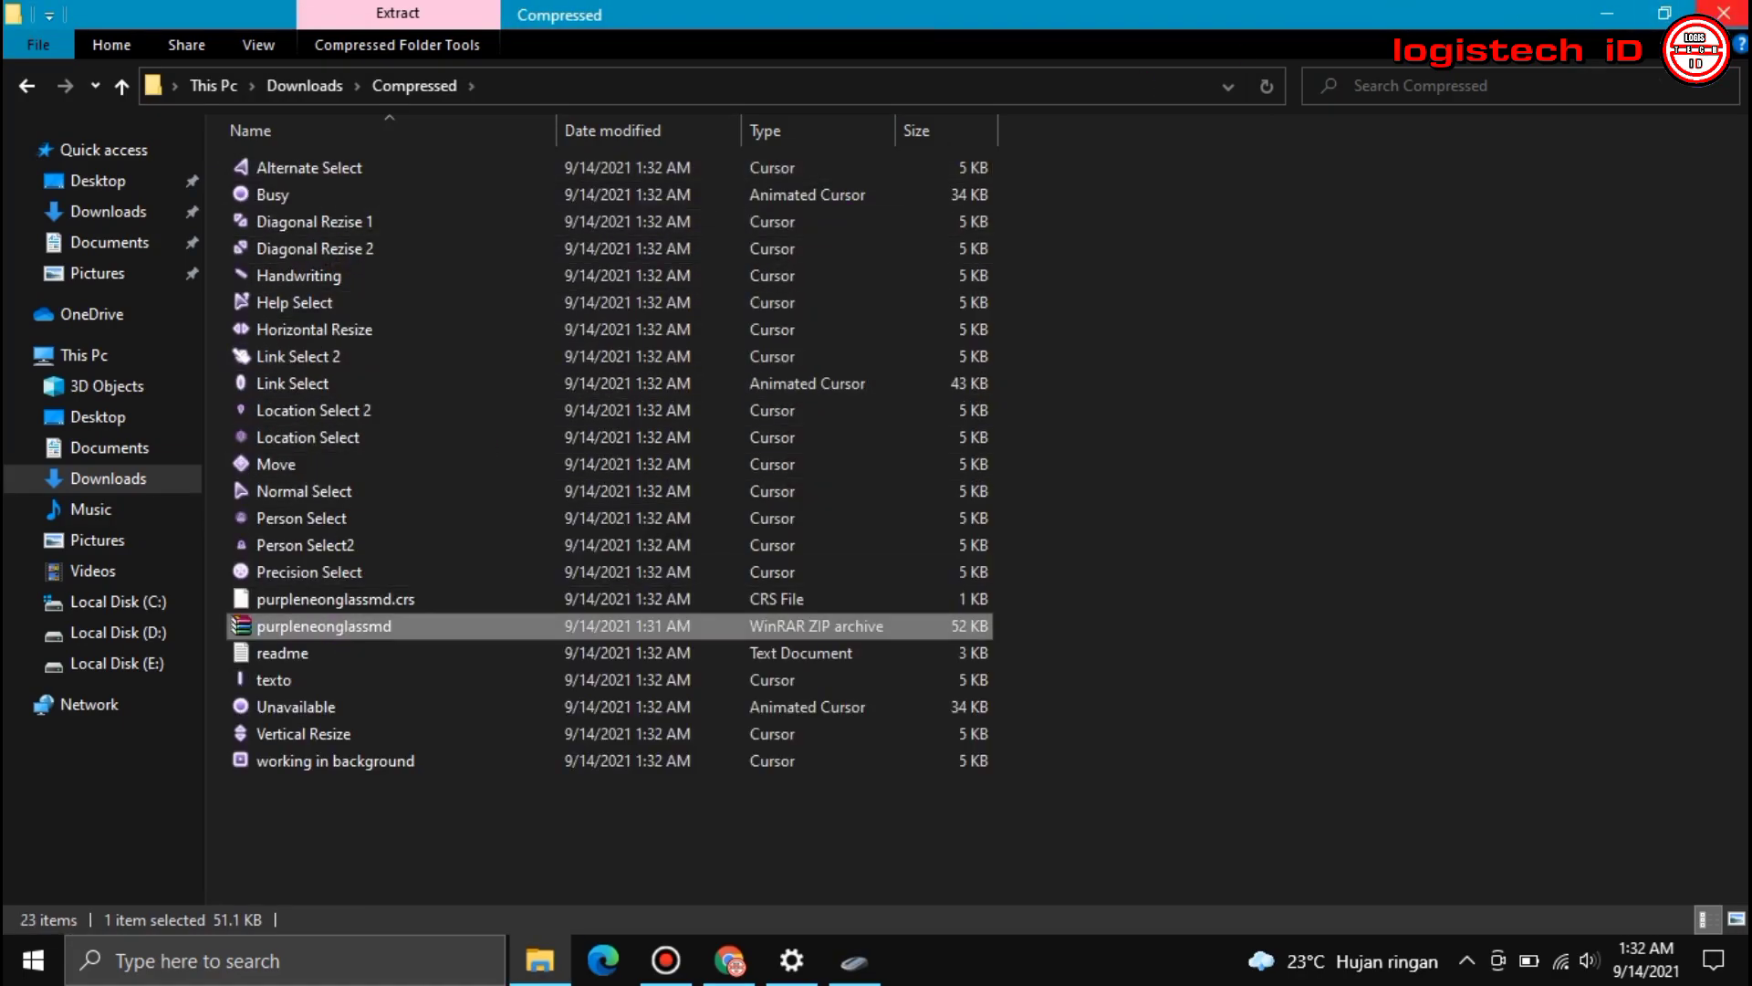
{"action": "key", "text": "alt+Tab"}
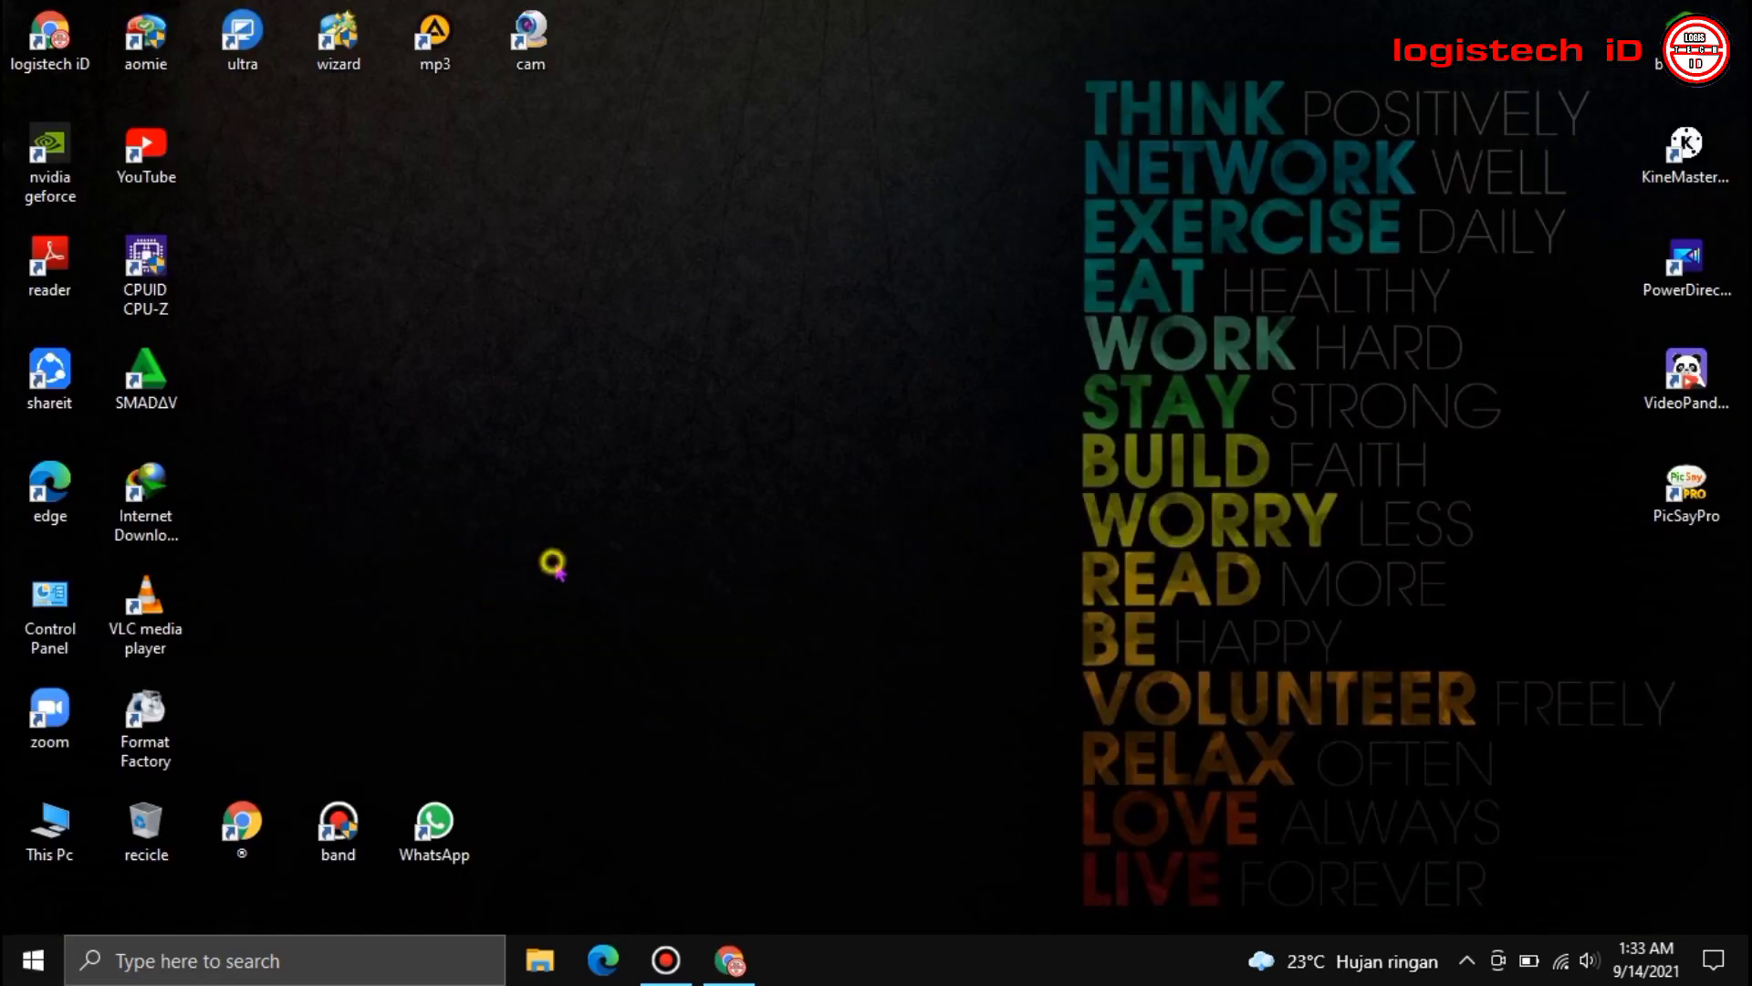
Step: Open the mouse cursor properties from the Themes page of the desktop's Personalization settings
{"action": "right_click", "coordinate": [554, 564]}
{"action": "left_click", "coordinate": [634, 900]}
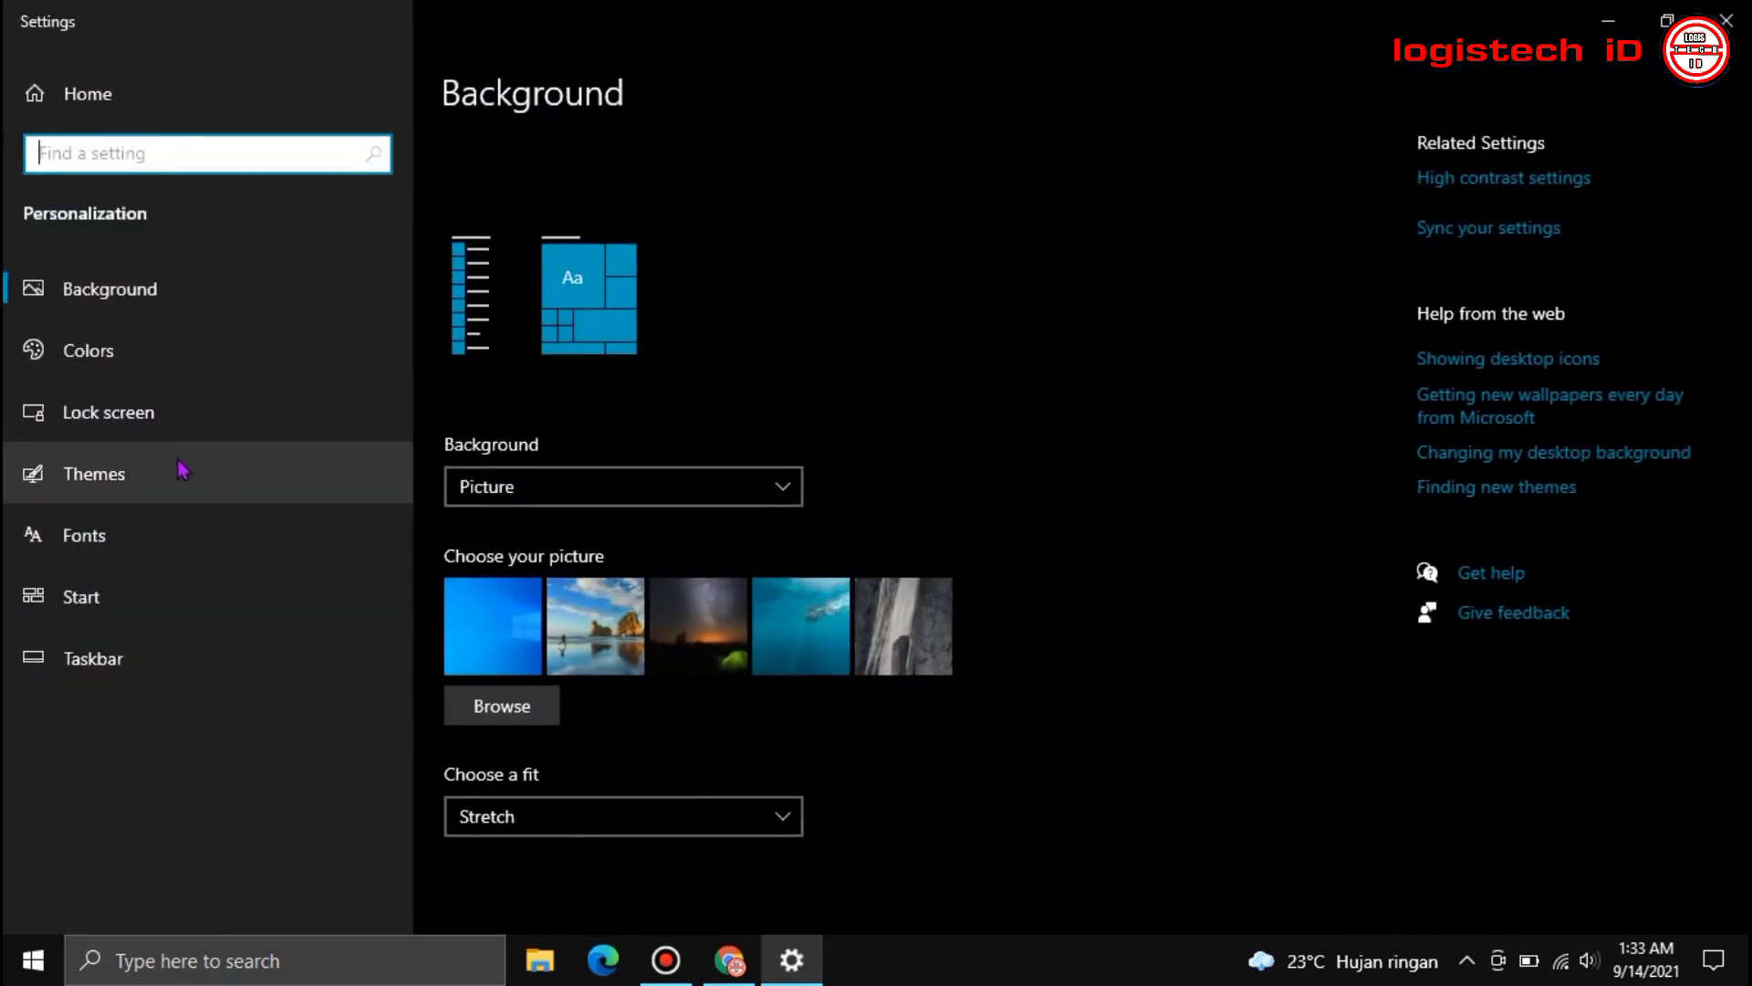
{"action": "left_click", "coordinate": [179, 482]}
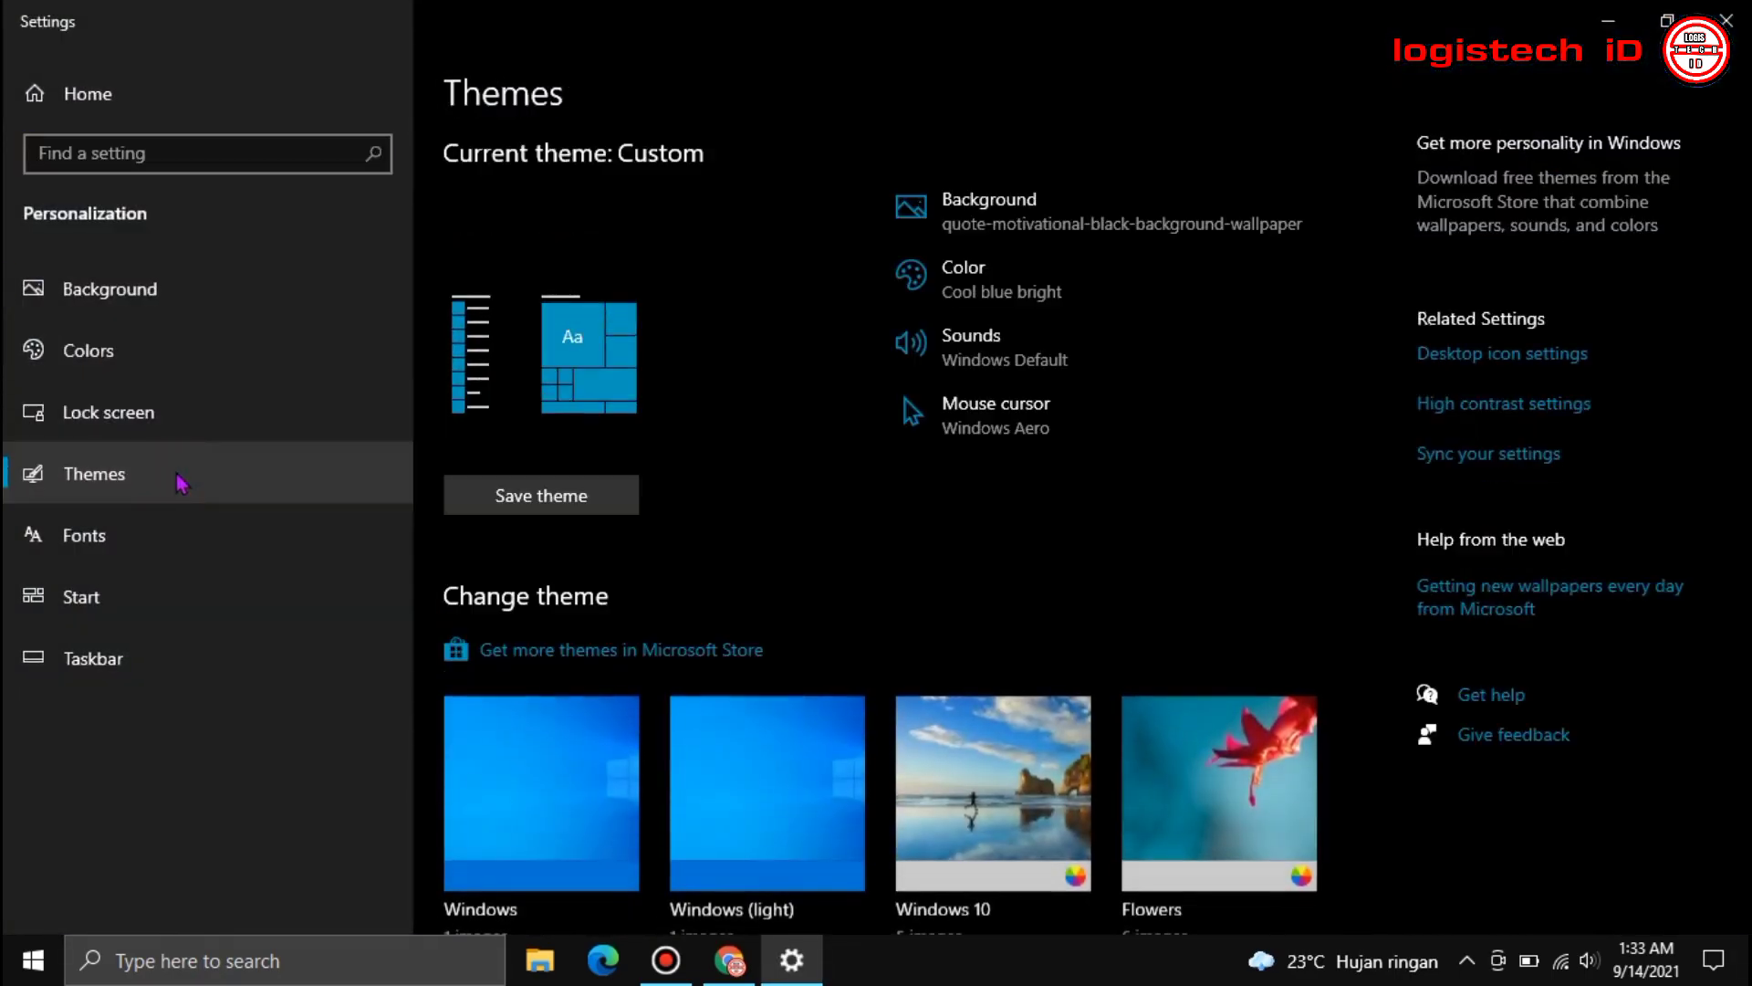
{"action": "left_click", "coordinate": [1045, 433]}
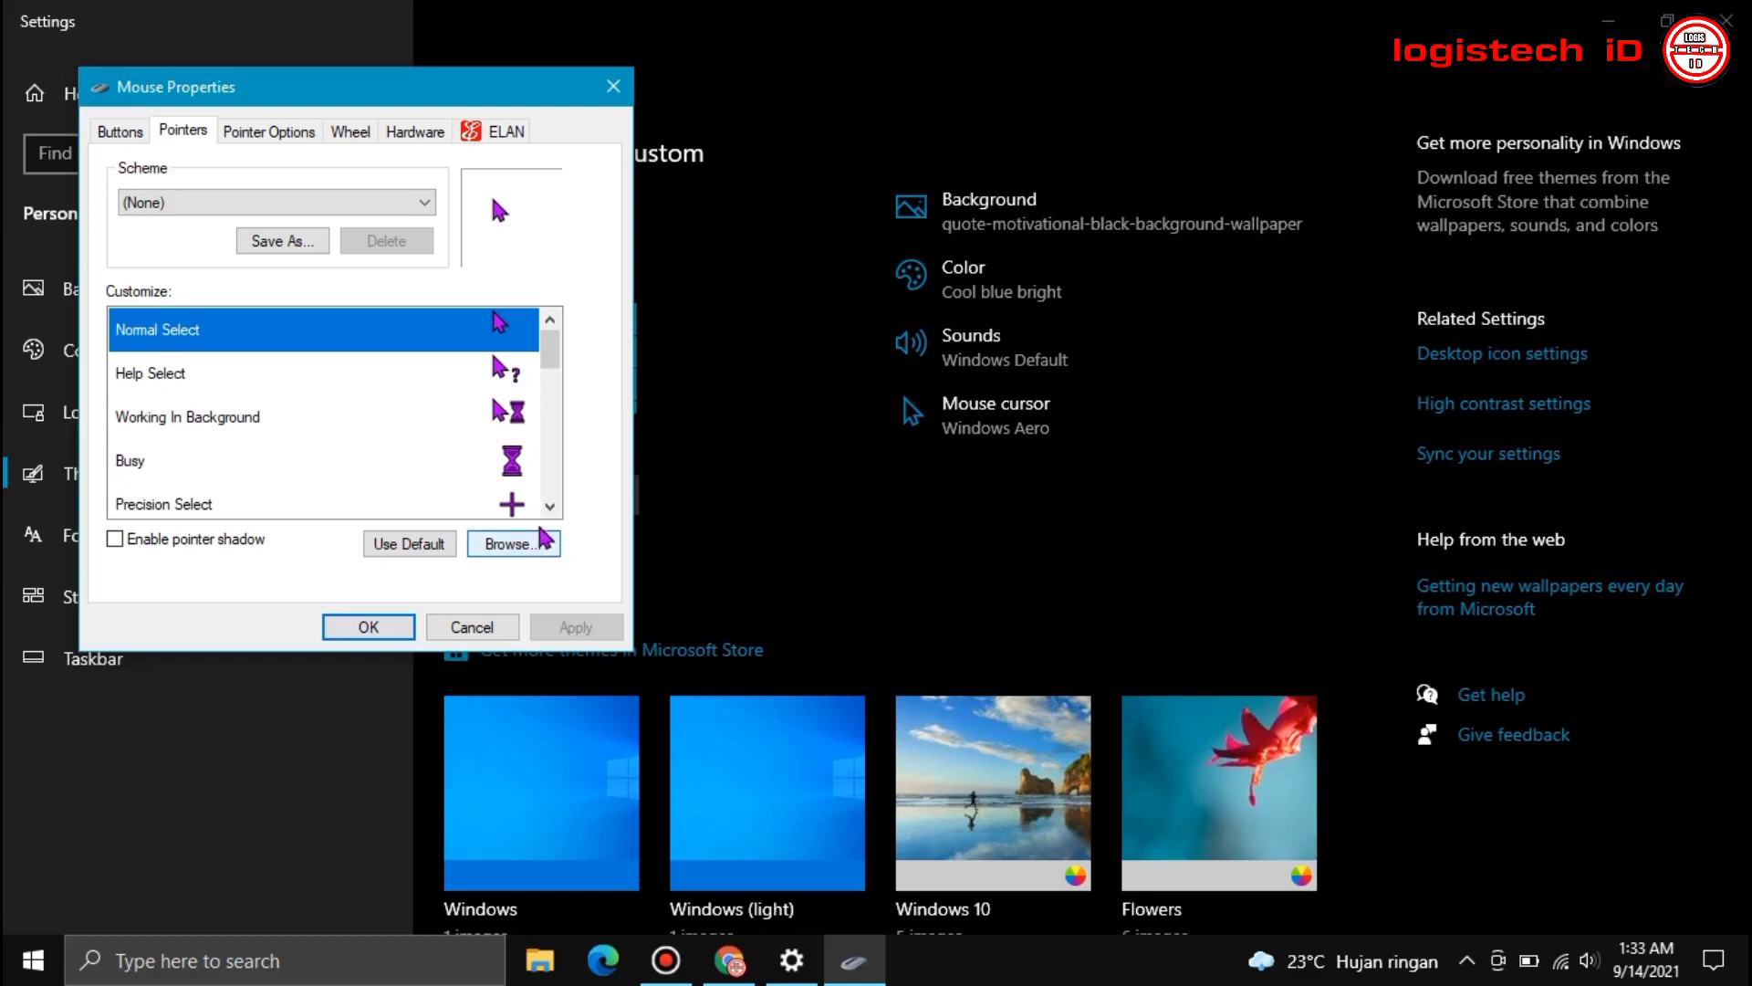
Step: Assign the Link Select 2 cursor from the Compressed folder of Downloads to the Normal Select pointer and apply it
{"action": "left_click", "coordinate": [530, 547]}
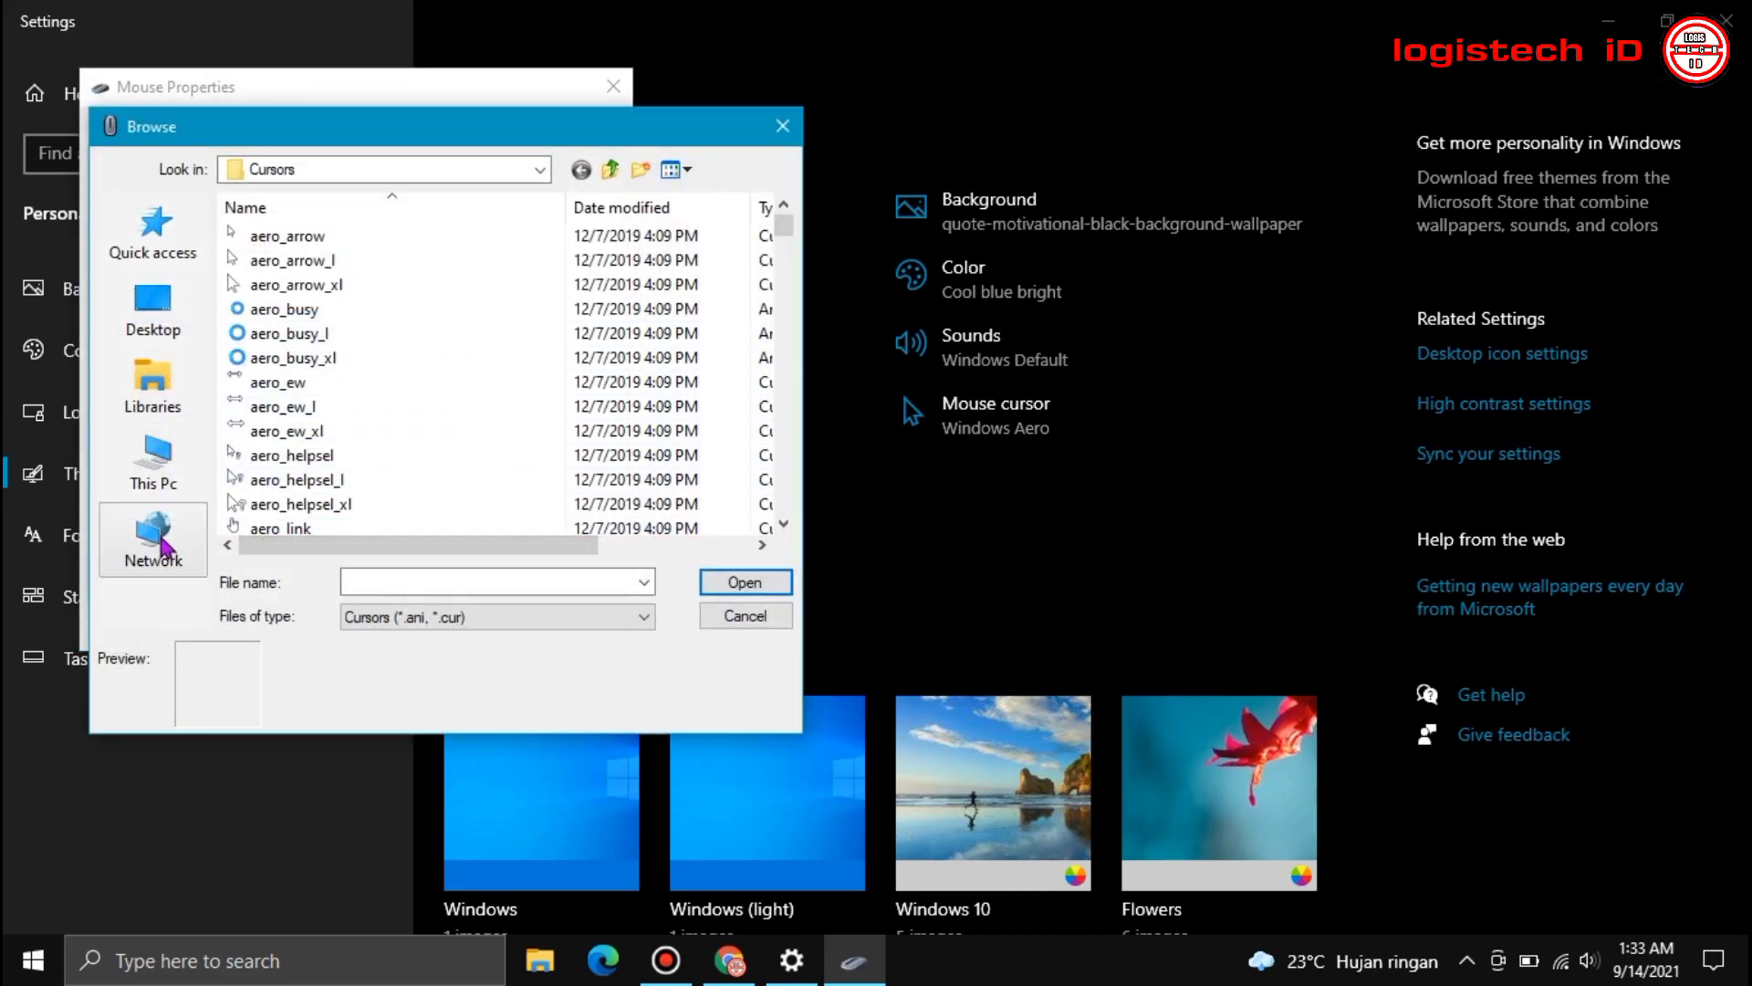
{"action": "left_click", "coordinate": [155, 461]}
{"action": "double_click", "coordinate": [361, 248]}
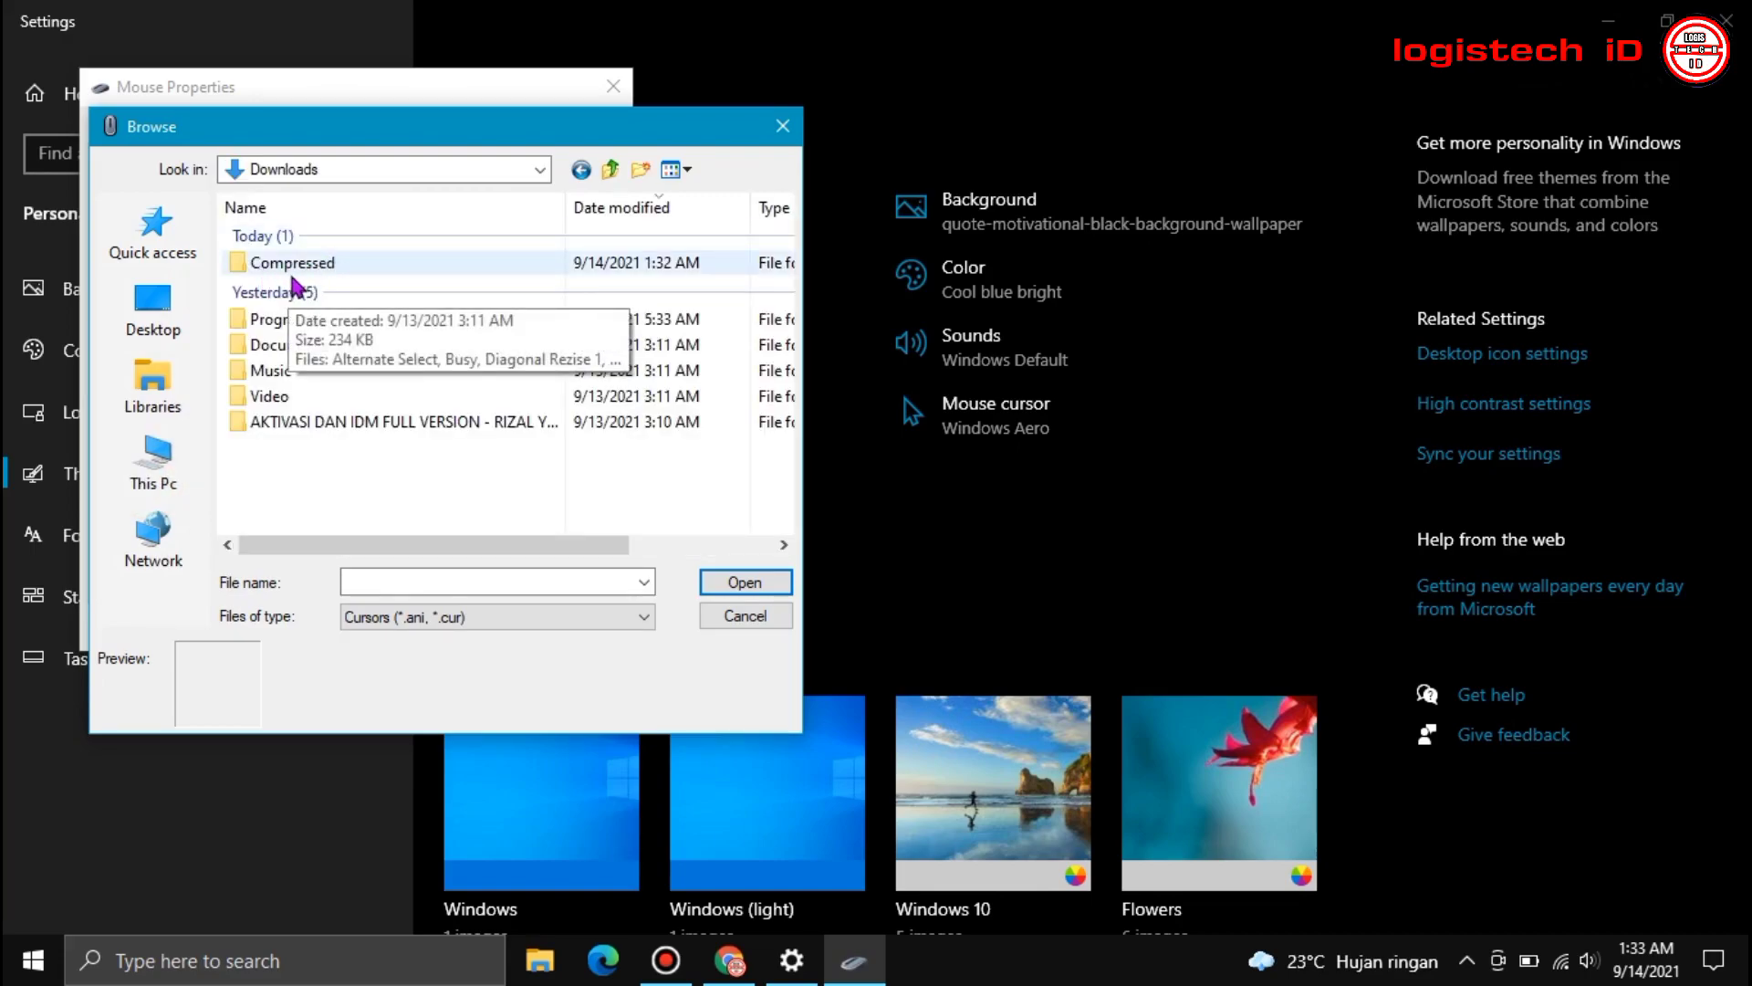
{"action": "double_click", "coordinate": [290, 264]}
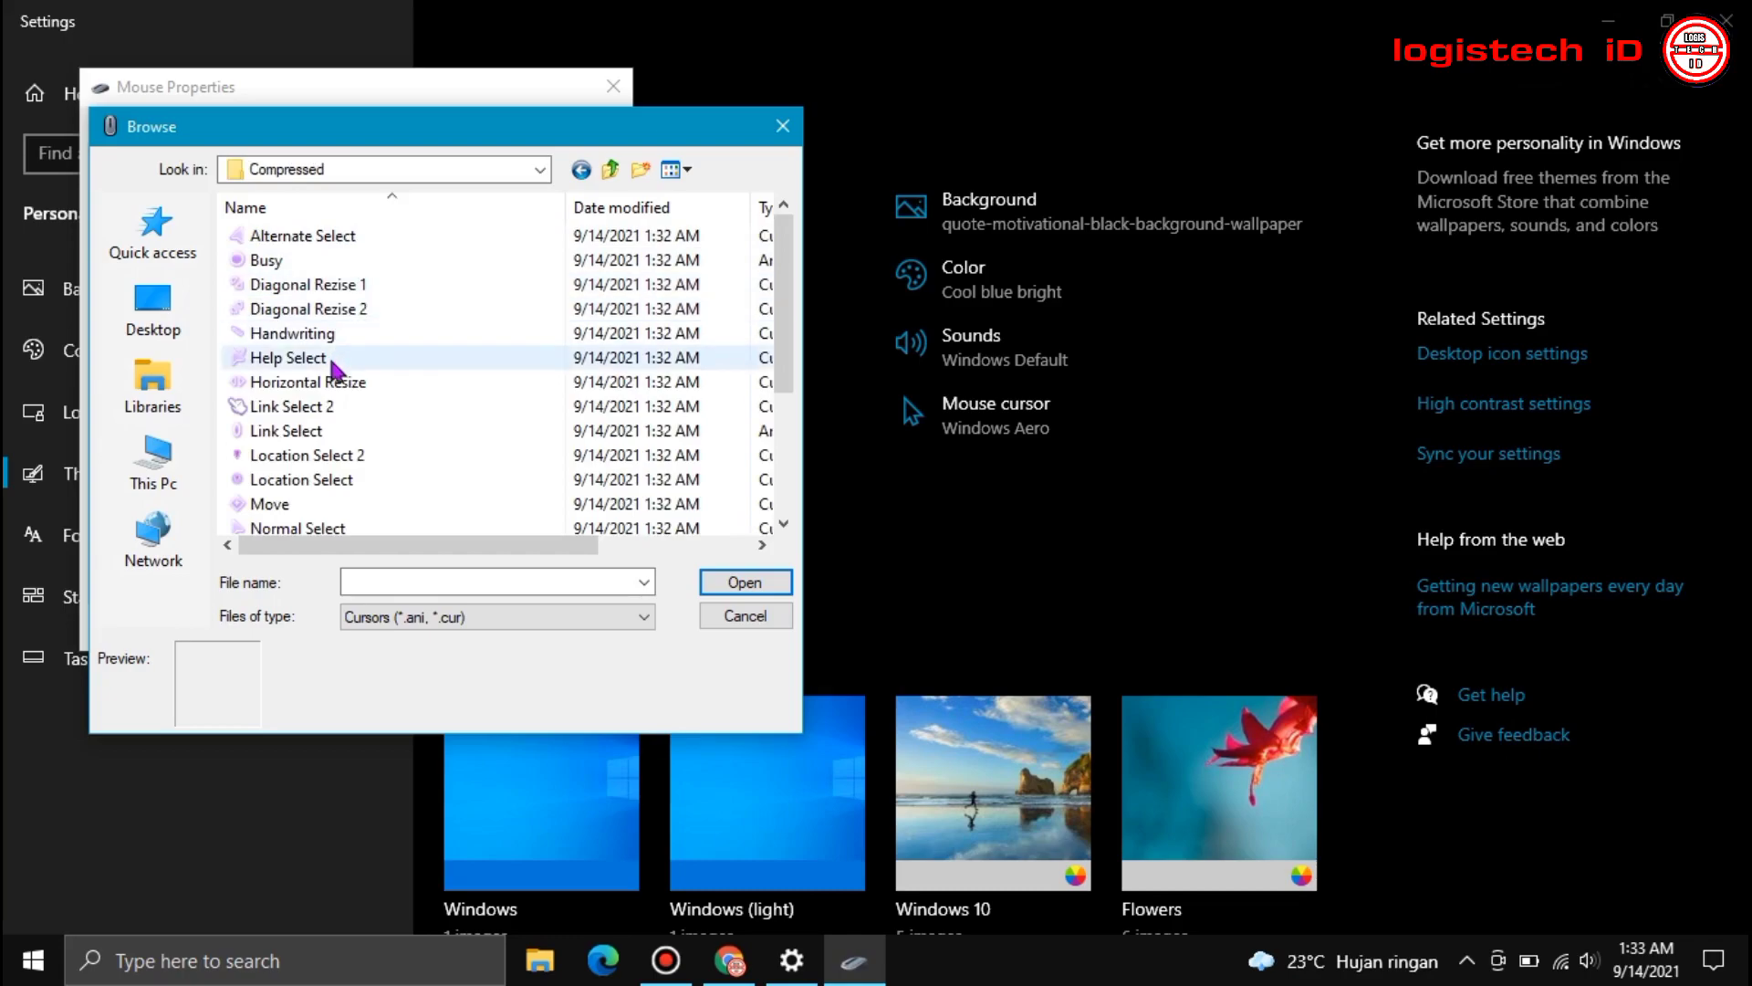
{"action": "scroll", "coordinate": [338, 493], "scroll_direction": "down", "scroll_amount": 2}
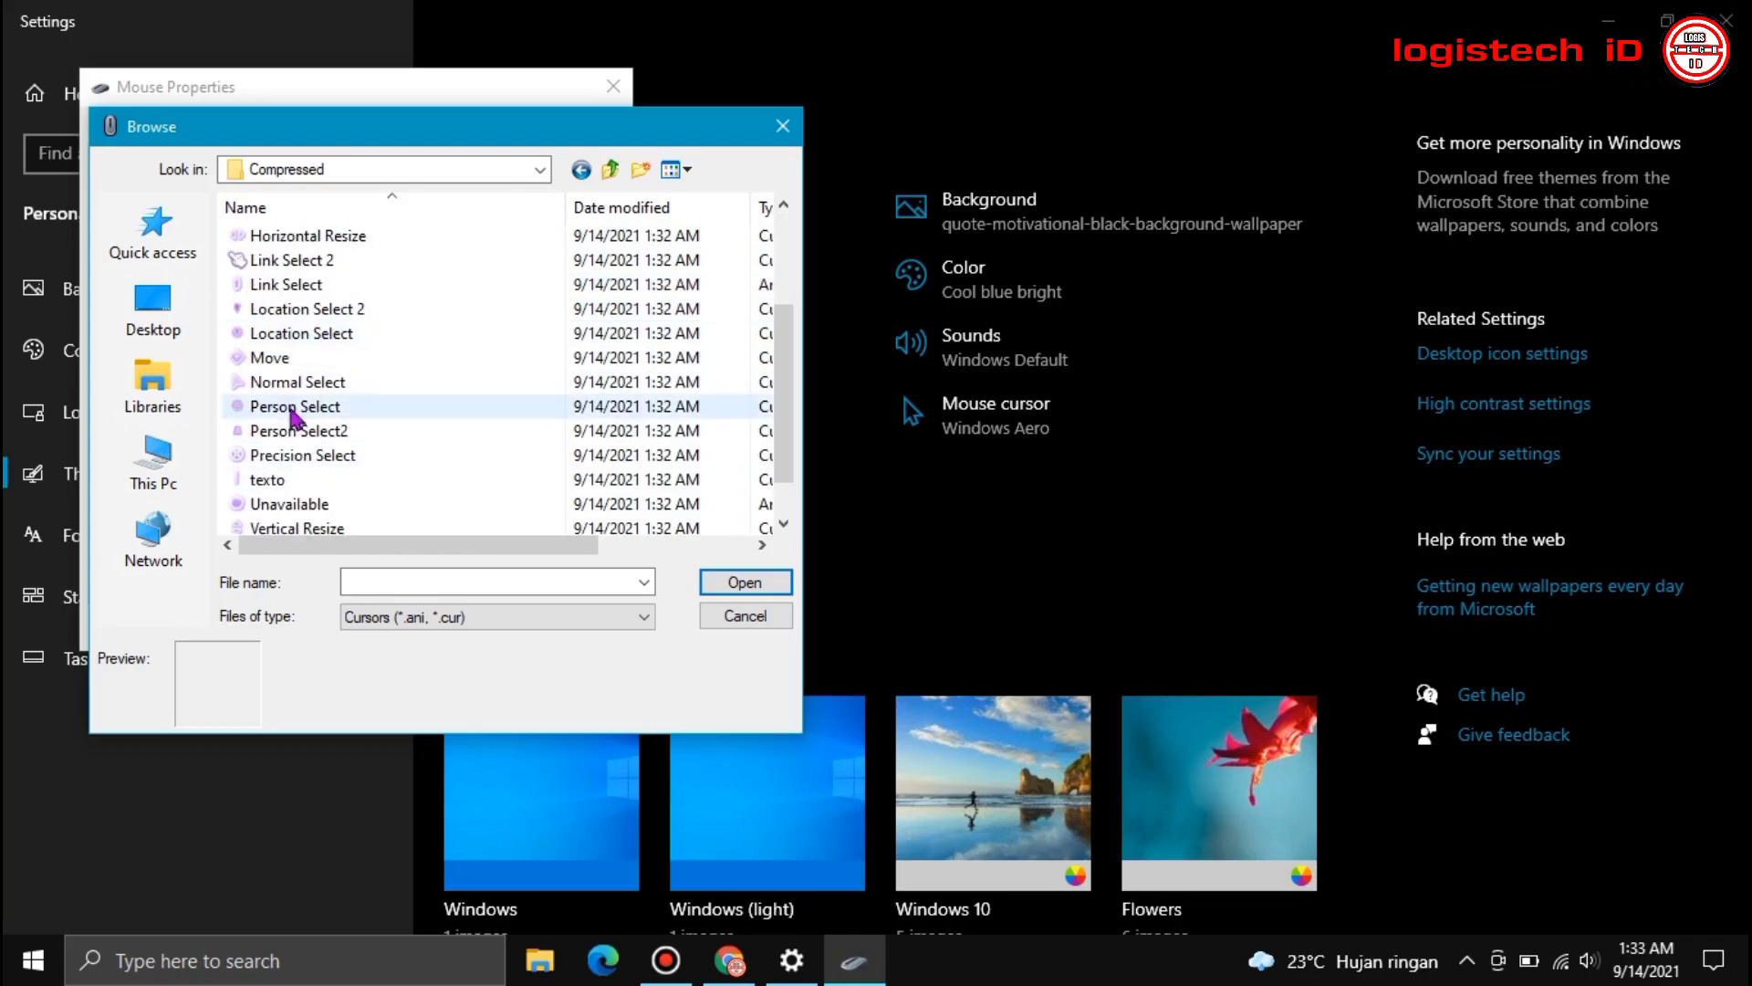
{"action": "left_click", "coordinate": [264, 266]}
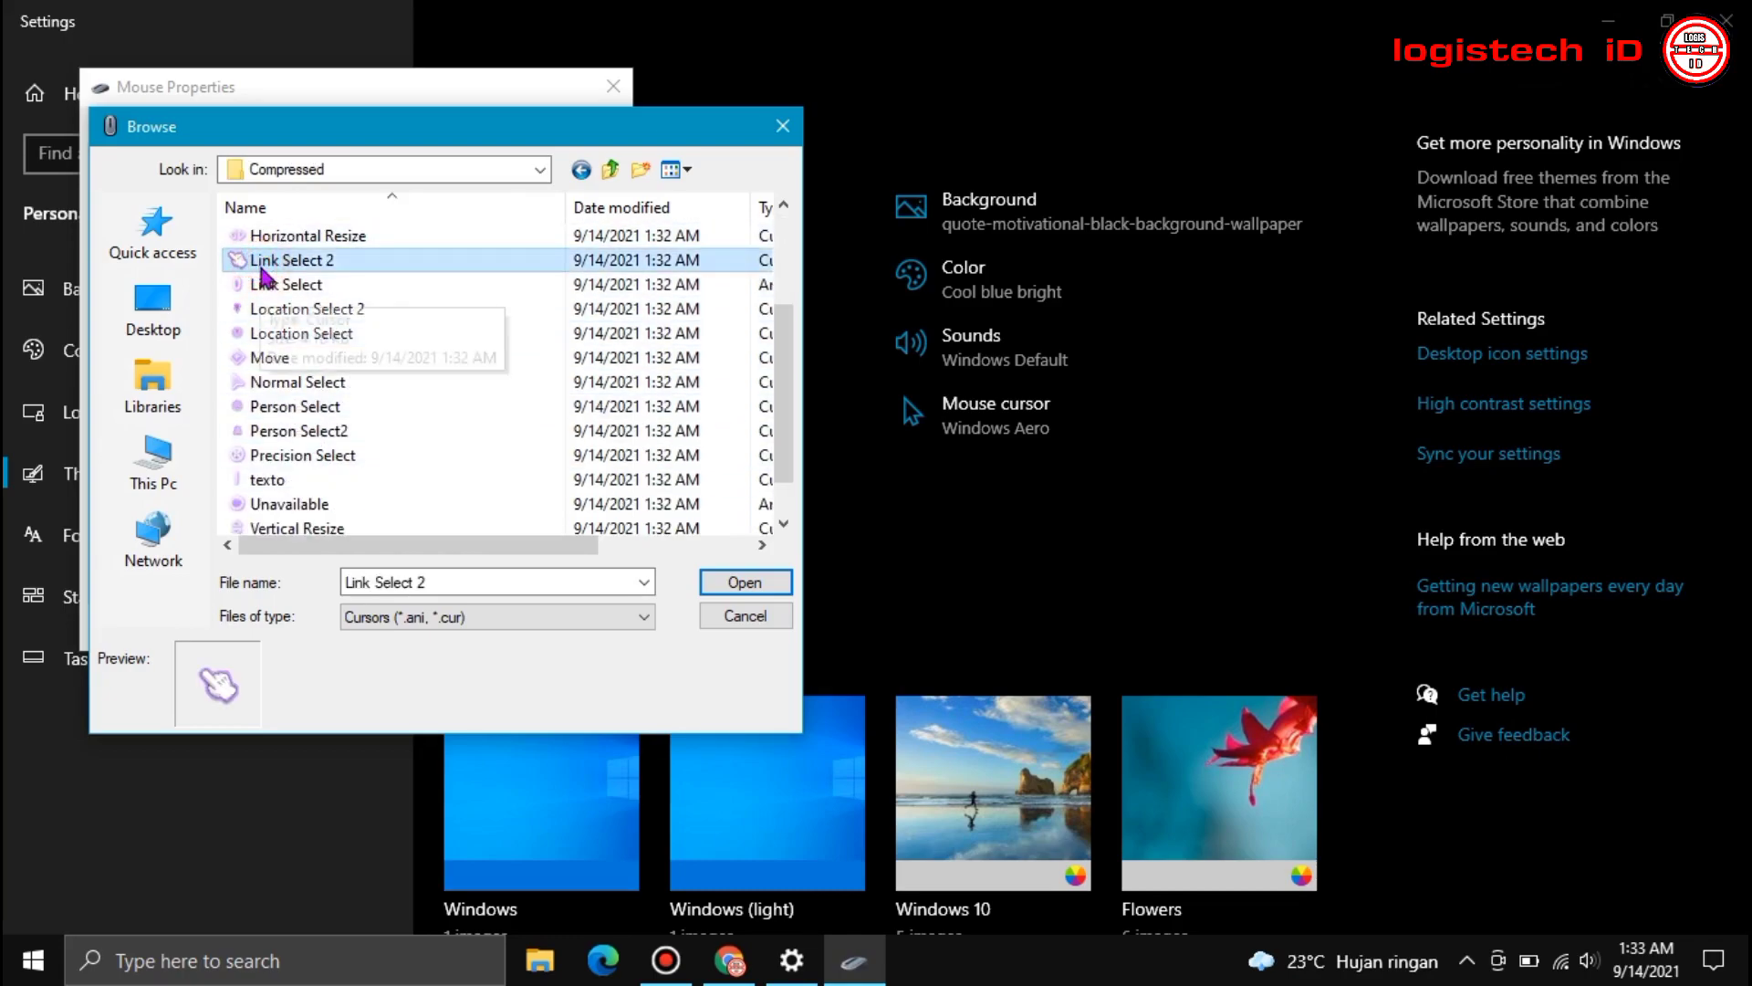
{"action": "left_click", "coordinate": [725, 587]}
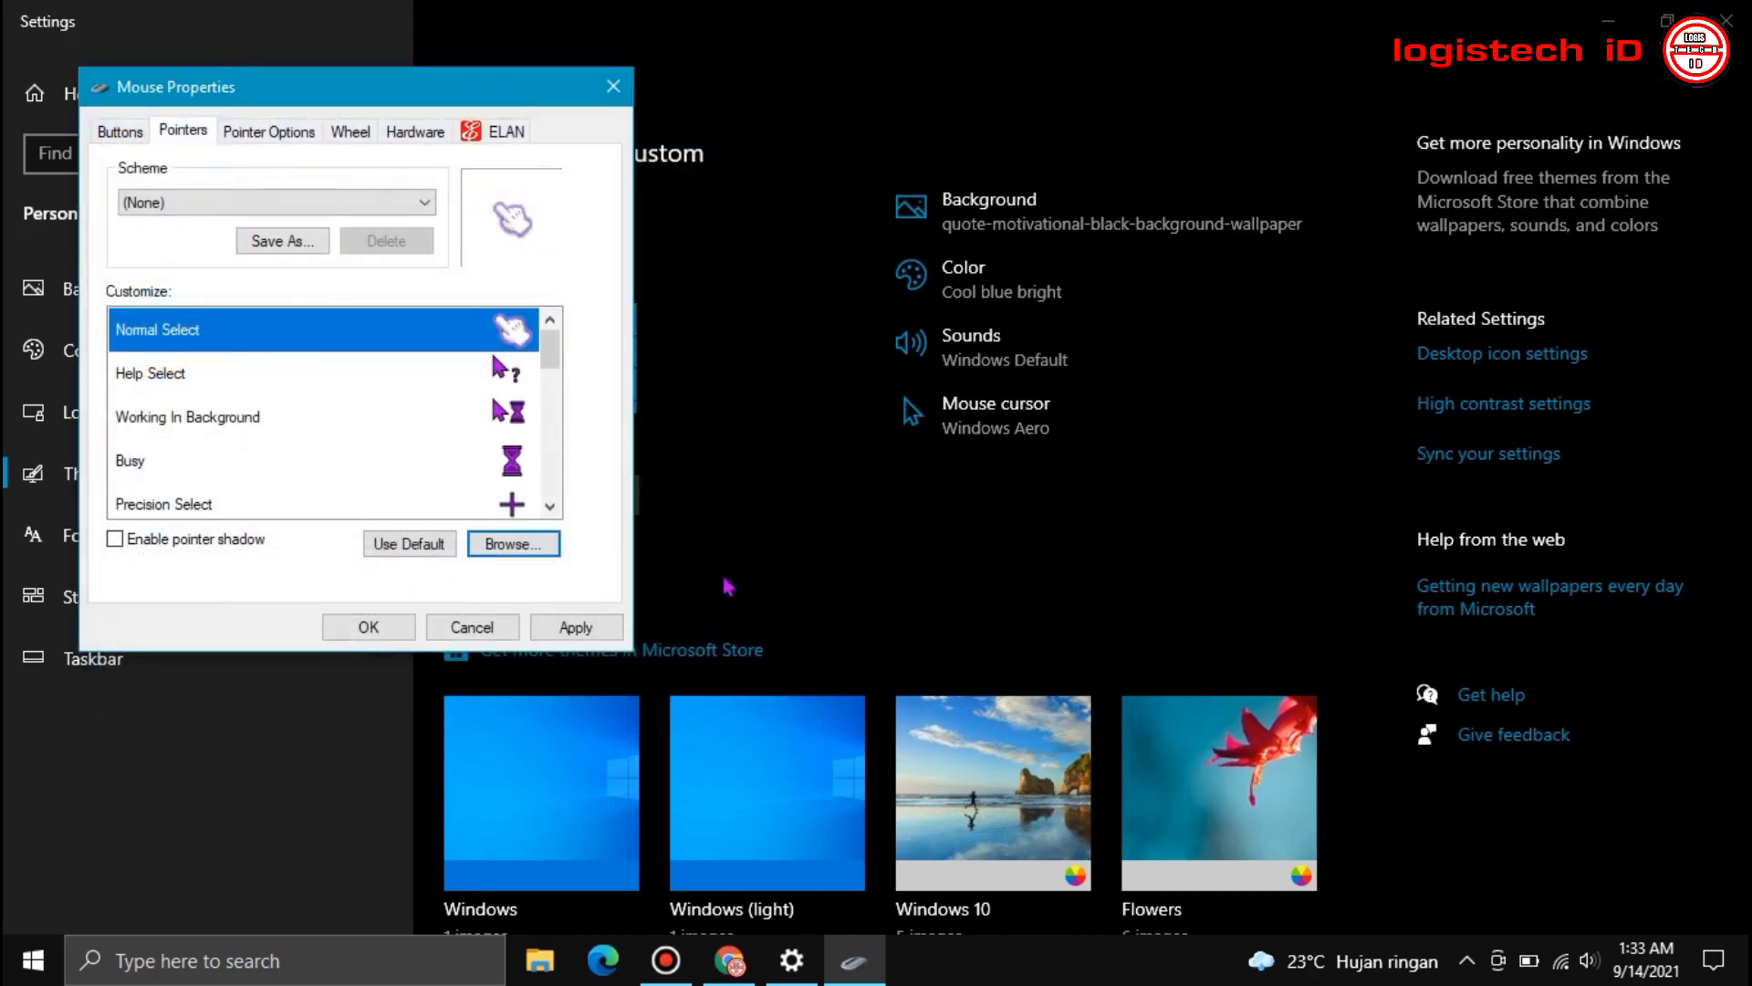
{"action": "left_click", "coordinate": [580, 635]}
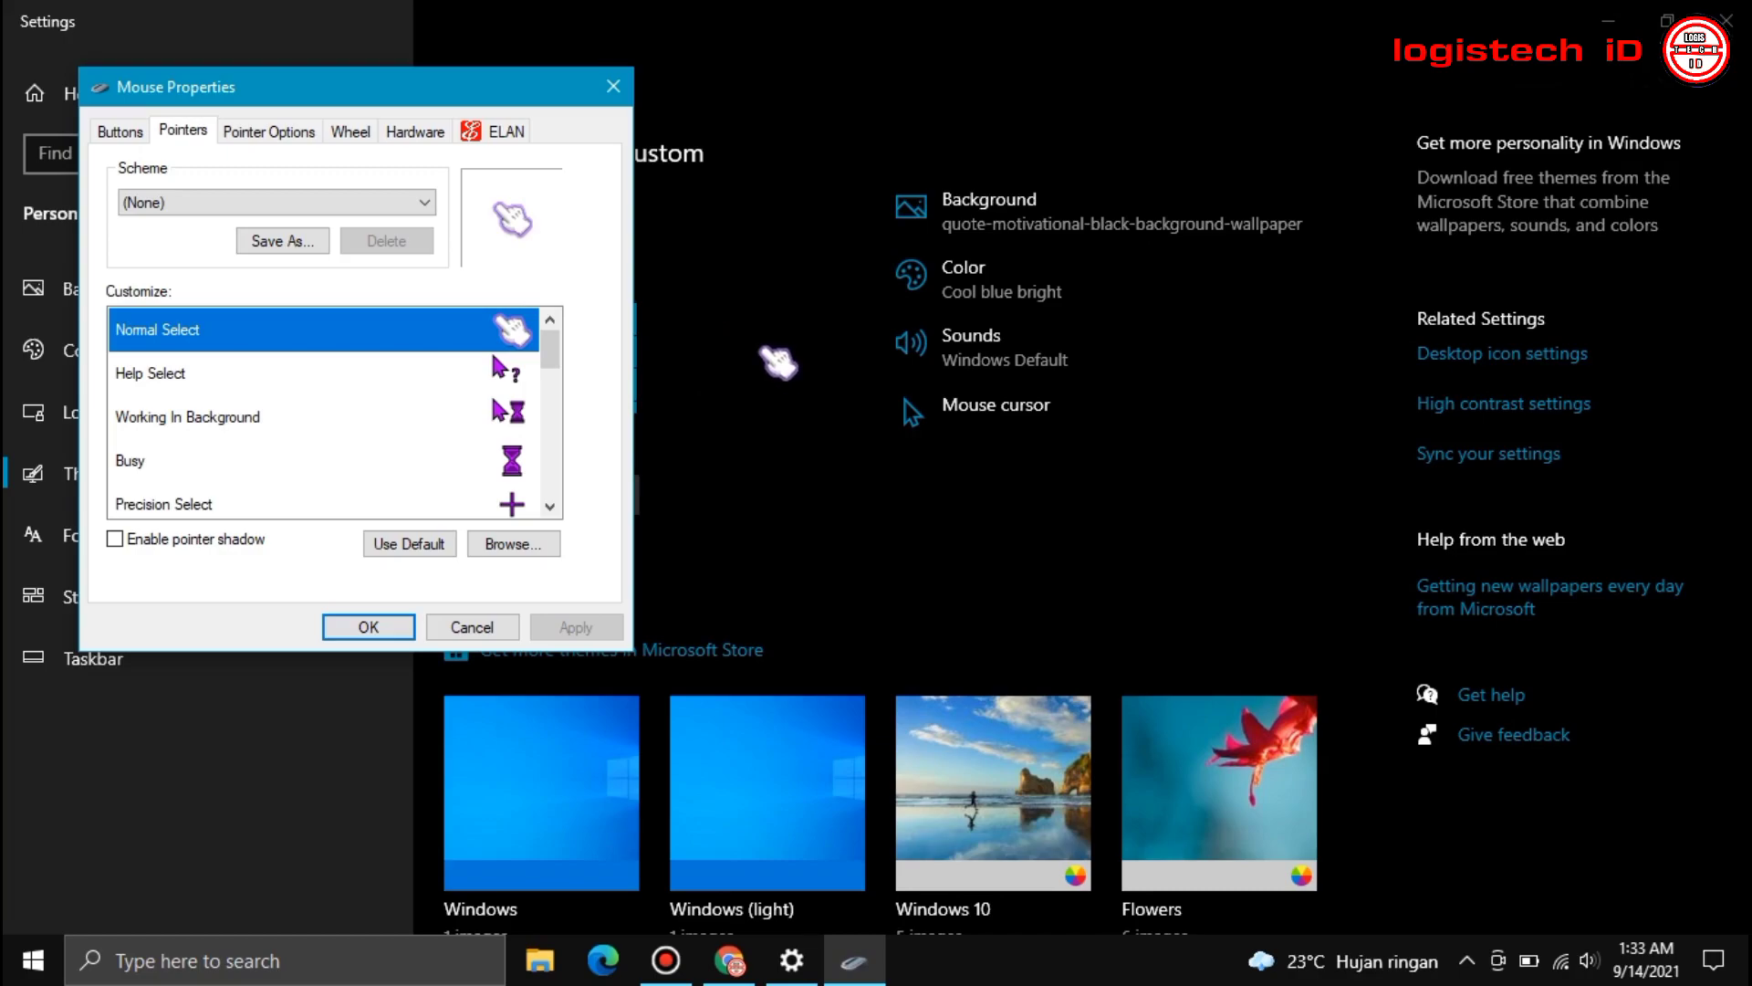
Step: Assign the Normal Select cursor file from the Compressed folder to the Normal Select pointer and apply it
{"action": "left_click", "coordinate": [511, 548]}
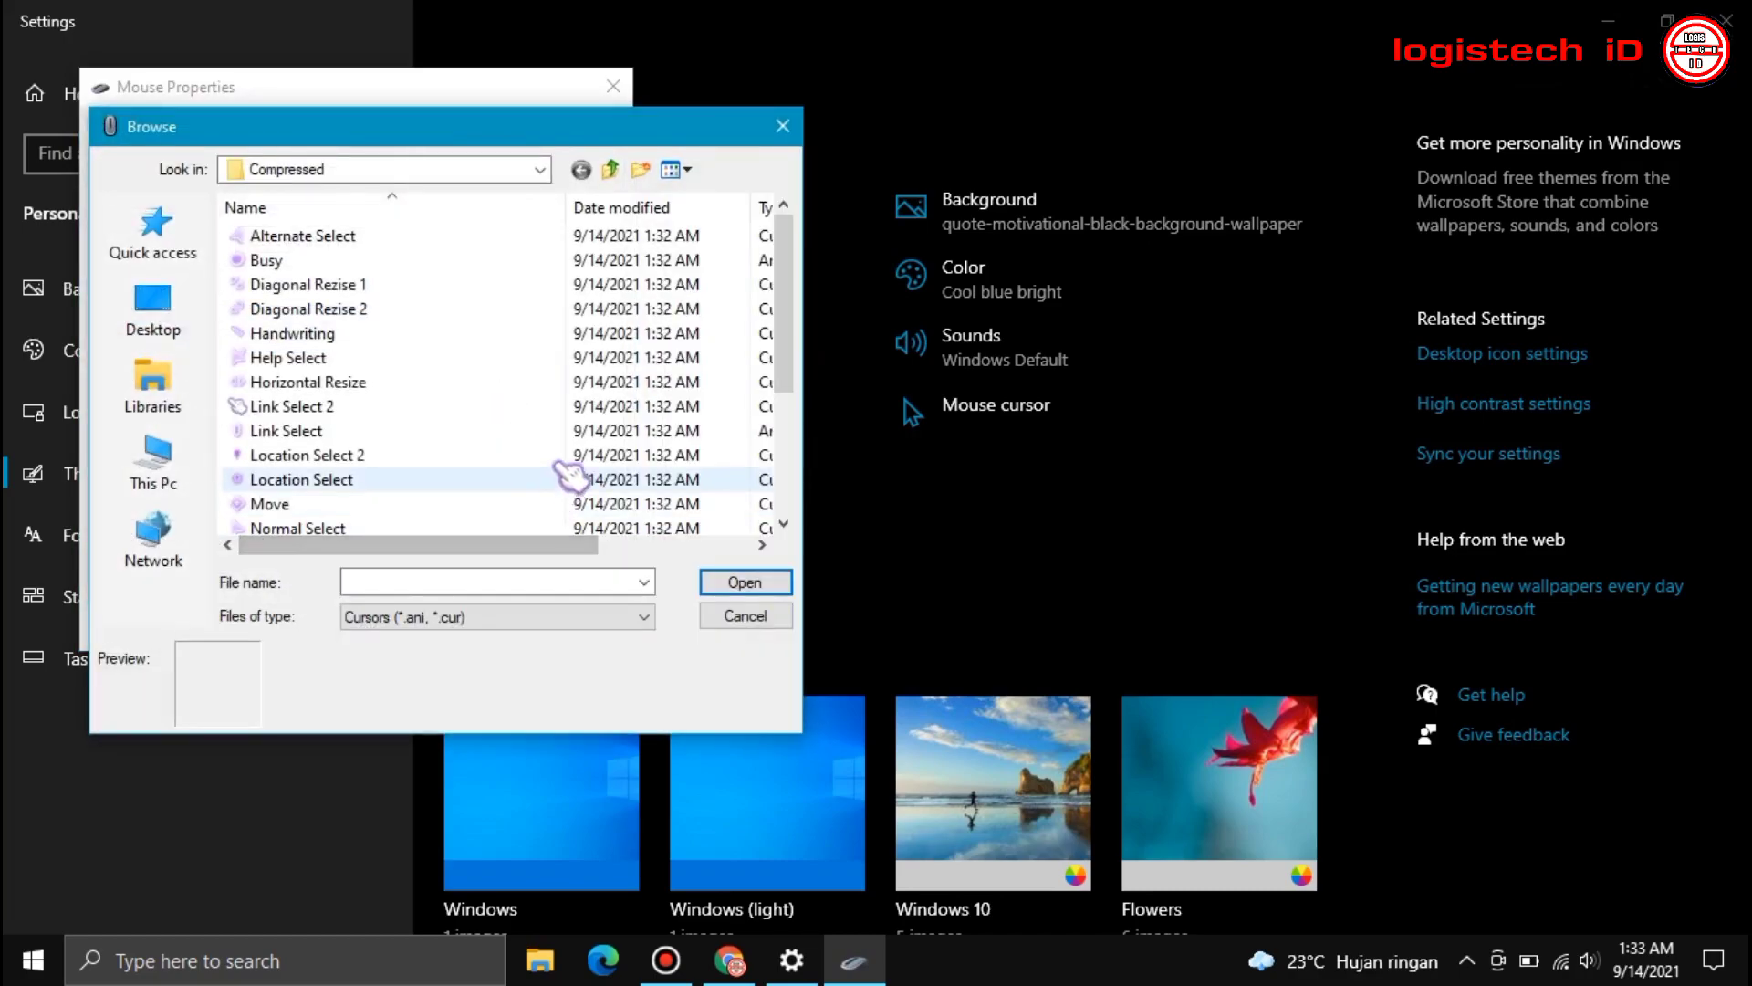
{"action": "left_click_drag", "start_coordinate": [781, 352], "coordinate": [782, 481]}
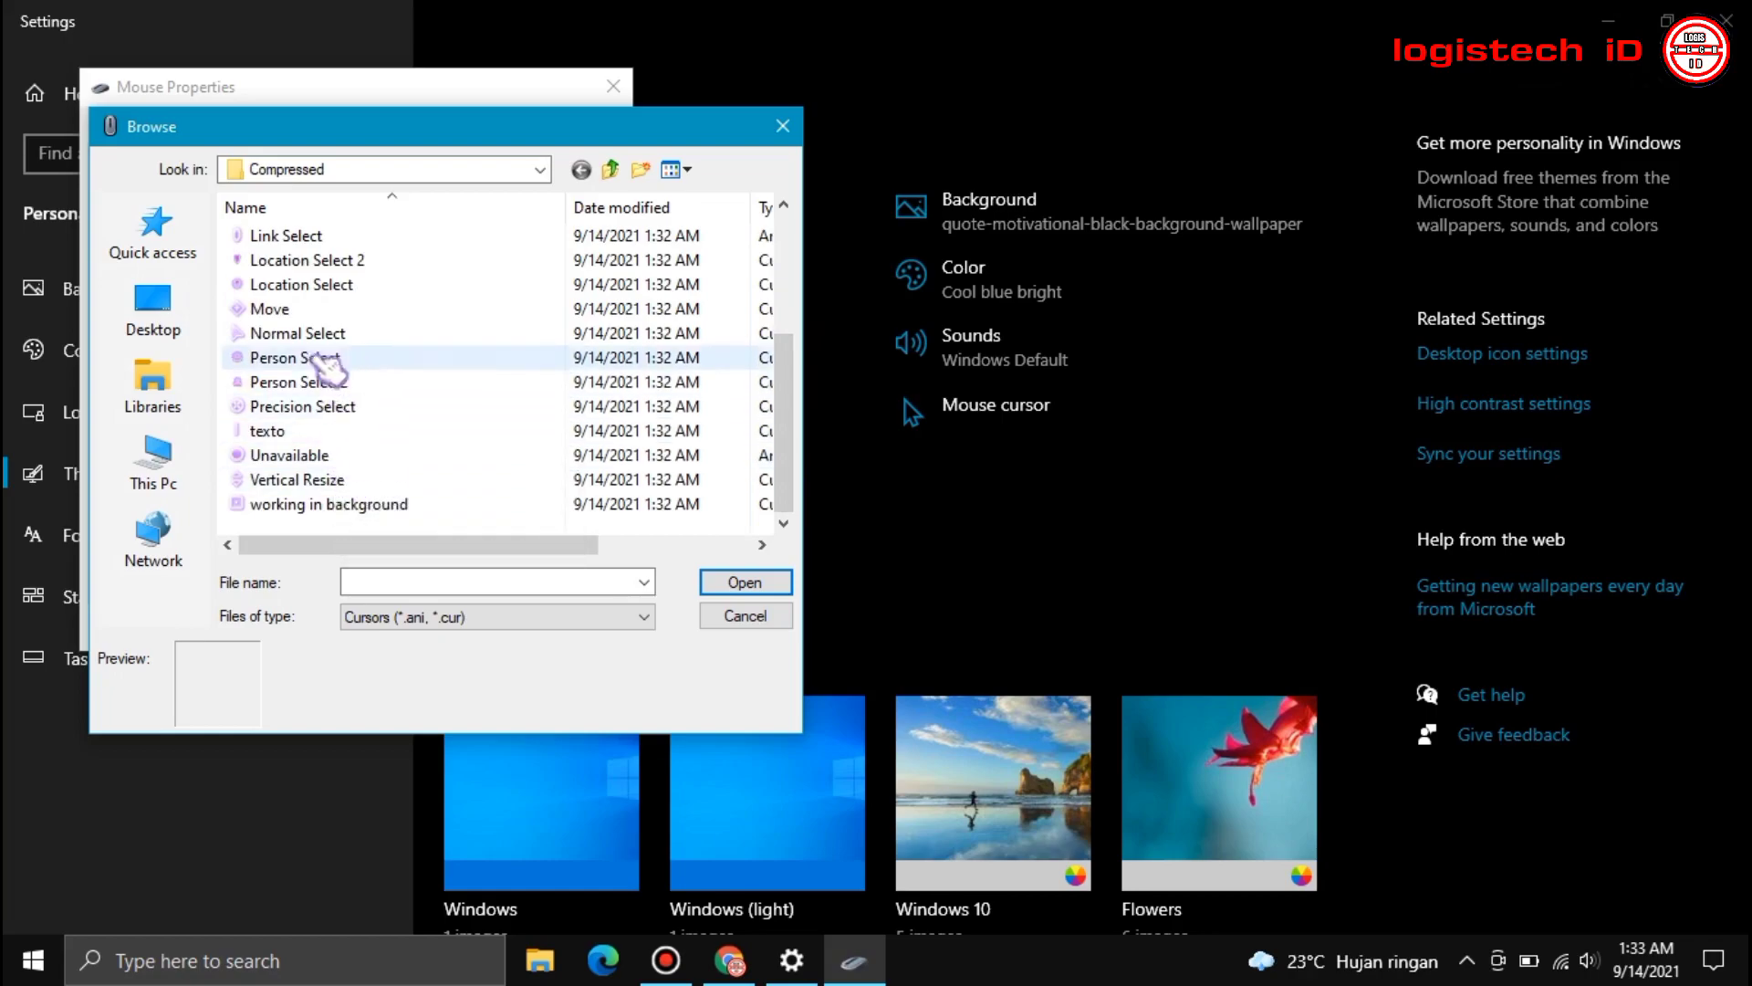
{"action": "left_click", "coordinate": [292, 334]}
{"action": "left_click", "coordinate": [746, 585]}
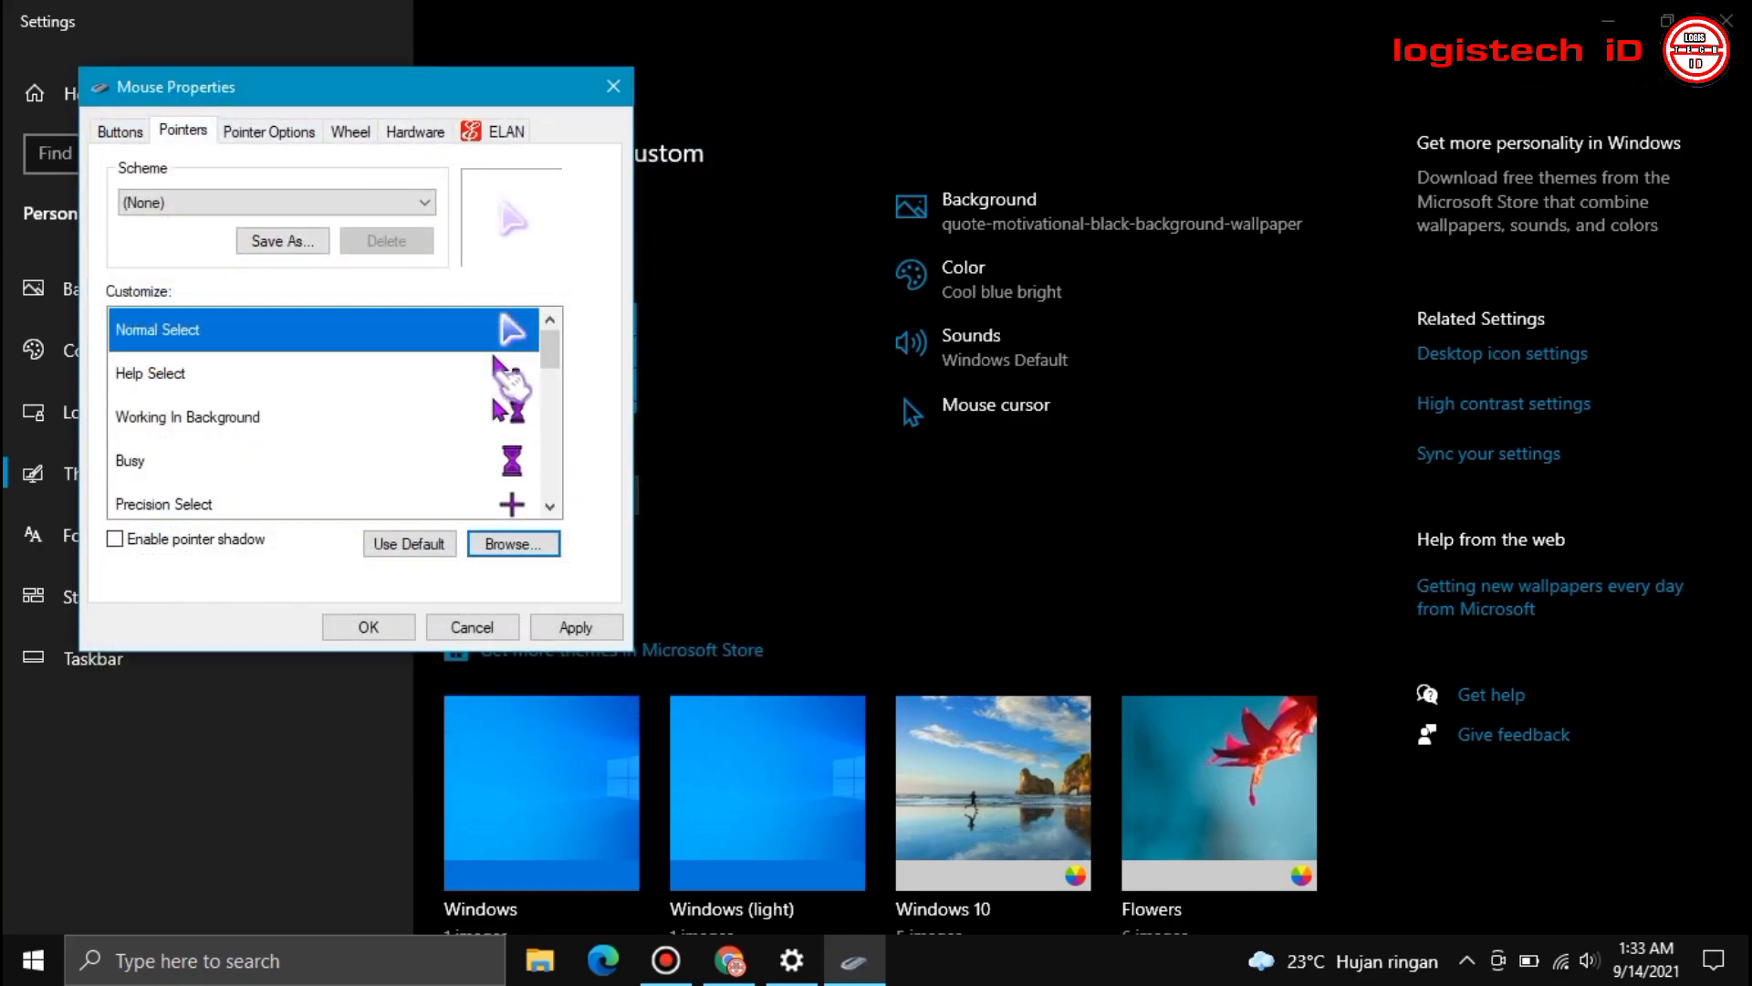
{"action": "left_click", "coordinate": [573, 628]}
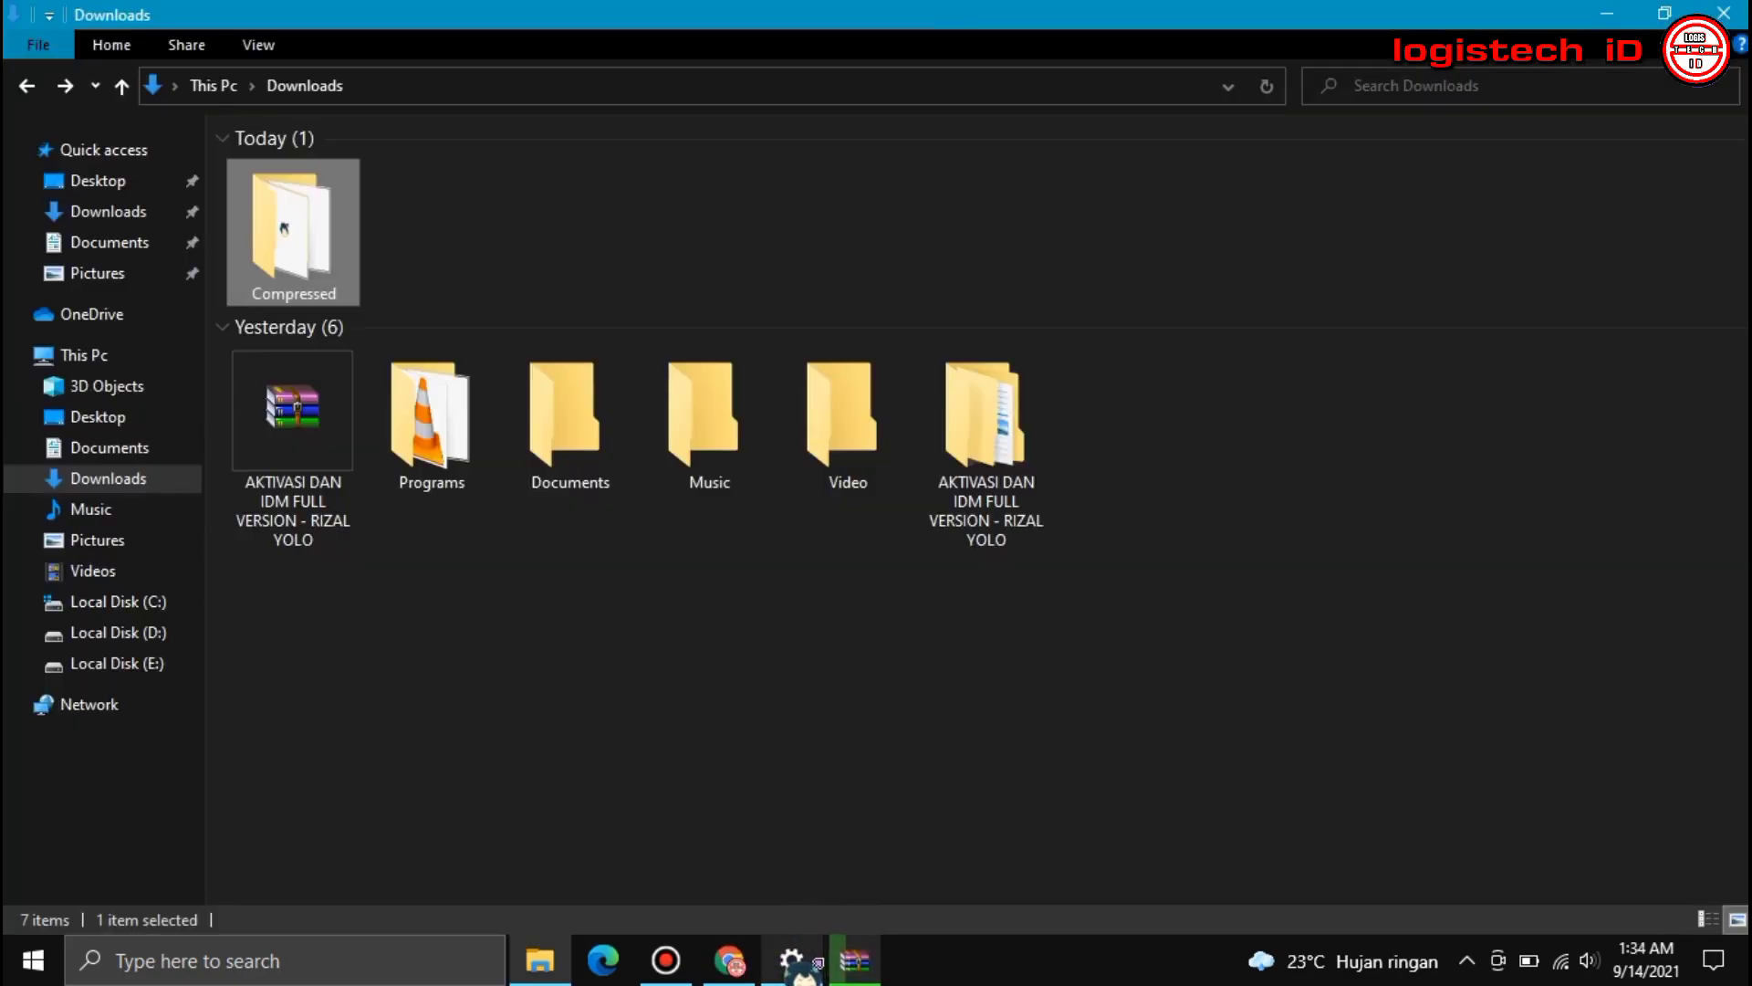
Step: Switch to Chrome and examine the individual cursors of the Shima Nishina Watashi ga Motete Dousunda set
{"action": "mouse_move", "coordinate": [792, 955]}
{"action": "left_click", "coordinate": [747, 757]}
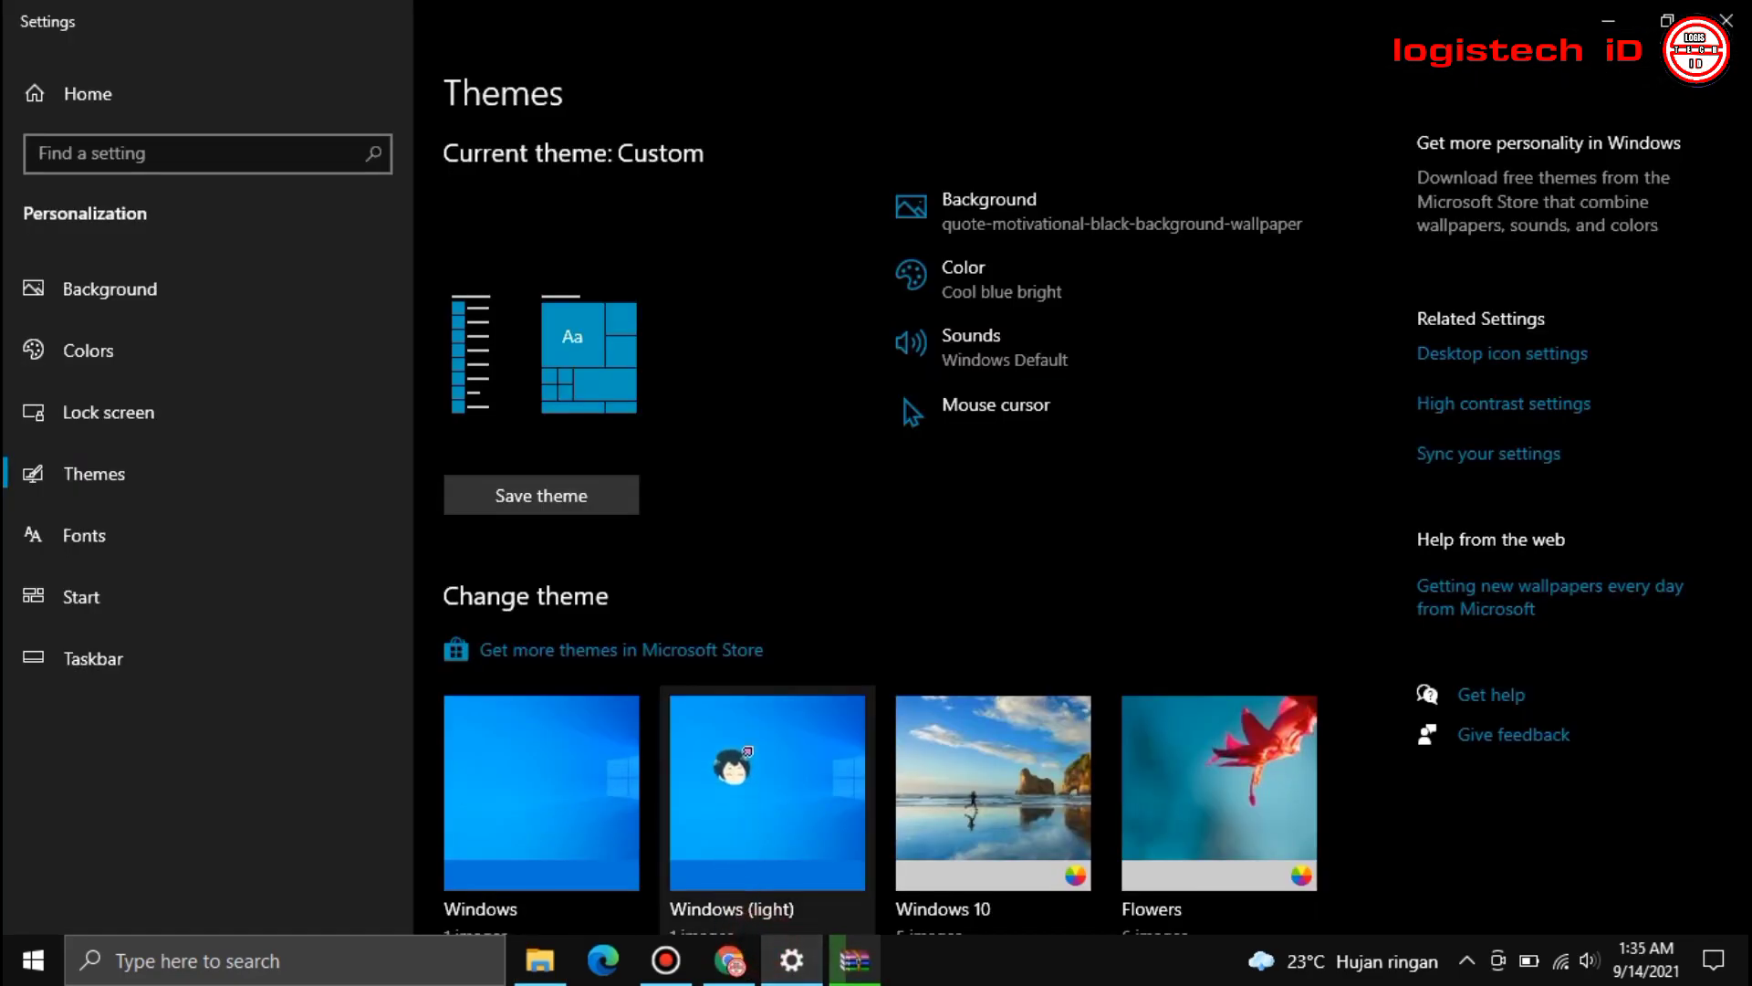
{"action": "left_click", "coordinate": [726, 954]}
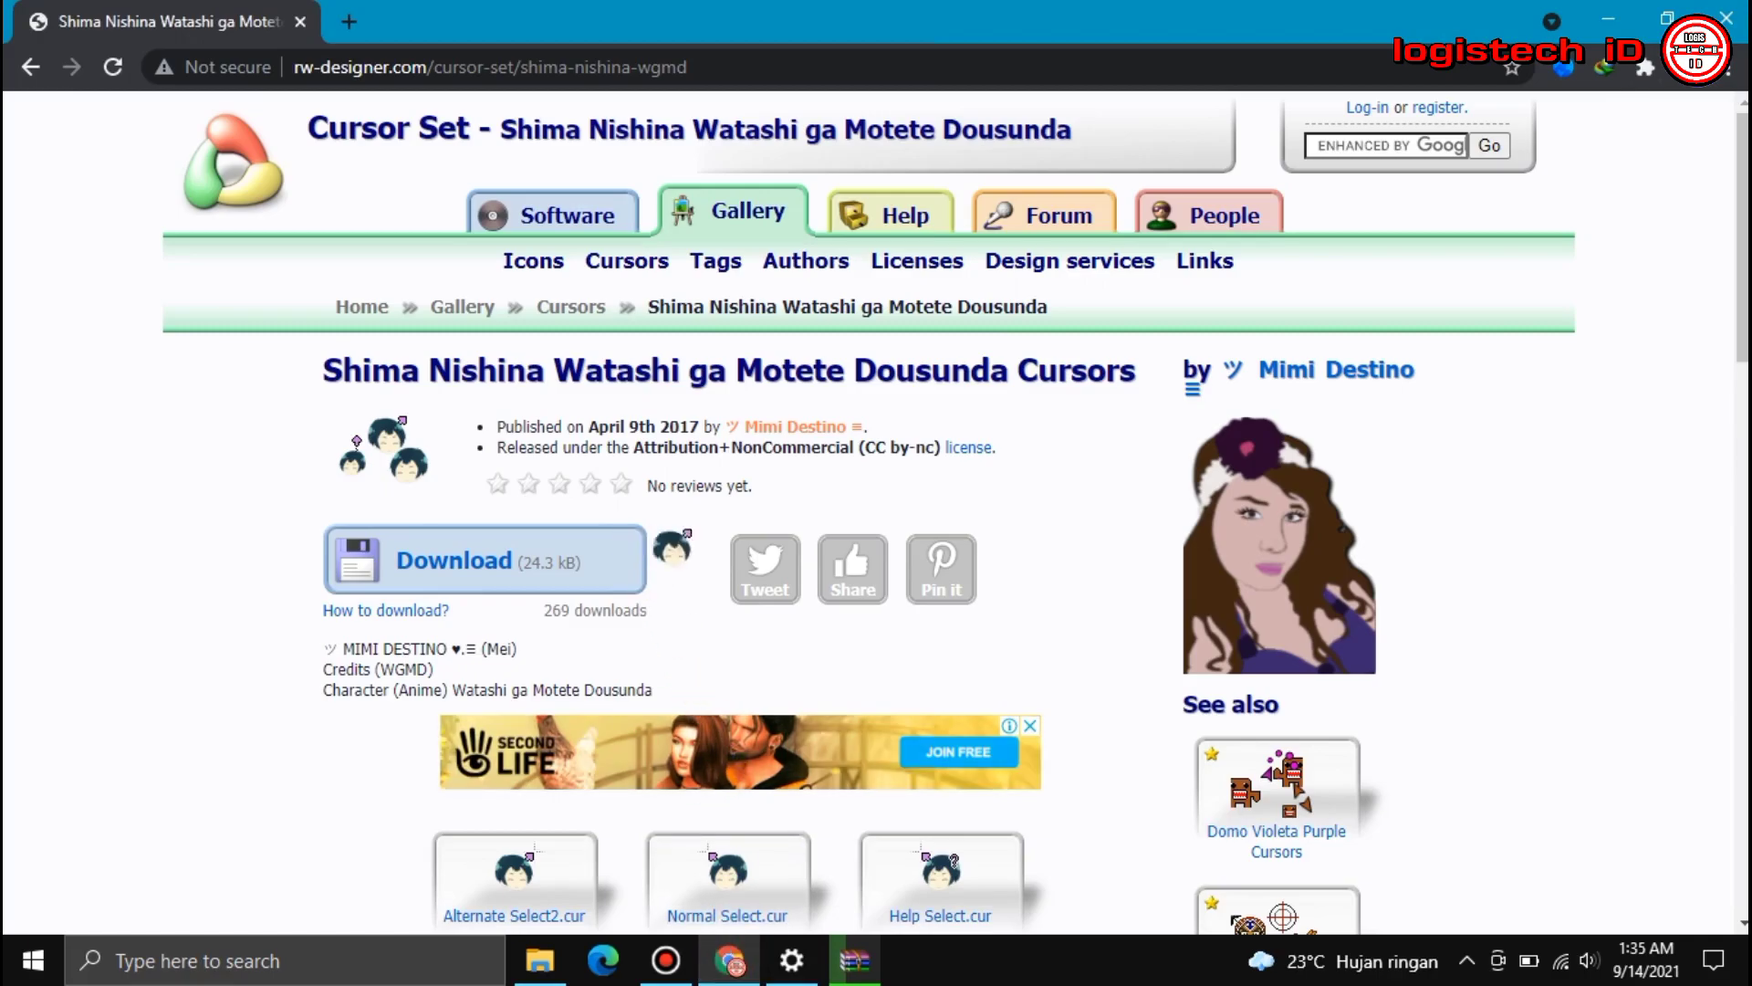
{"action": "scroll", "coordinate": [1342, 493], "scroll_direction": "down", "scroll_amount": 5}
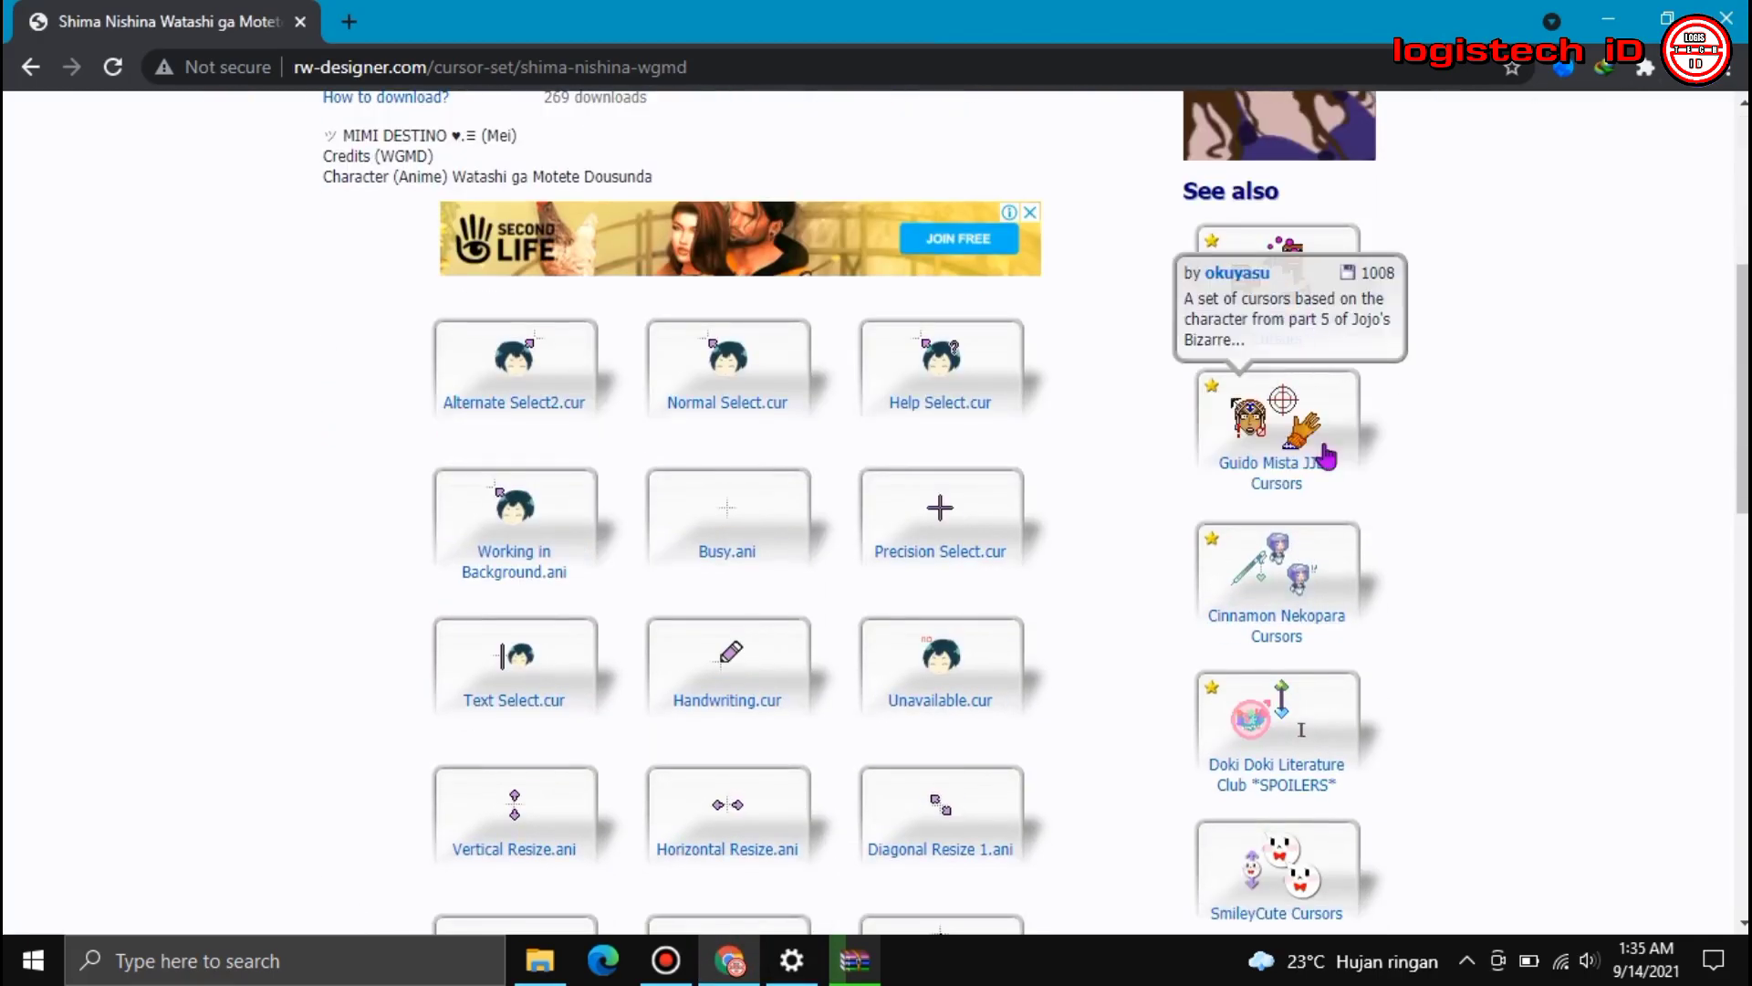
{"action": "scroll", "coordinate": [1328, 547], "scroll_direction": "down", "scroll_amount": 5}
{"action": "scroll", "coordinate": [1331, 587], "scroll_direction": "down", "scroll_amount": 4}
{"action": "scroll", "coordinate": [1323, 575], "scroll_direction": "up", "scroll_amount": 7}
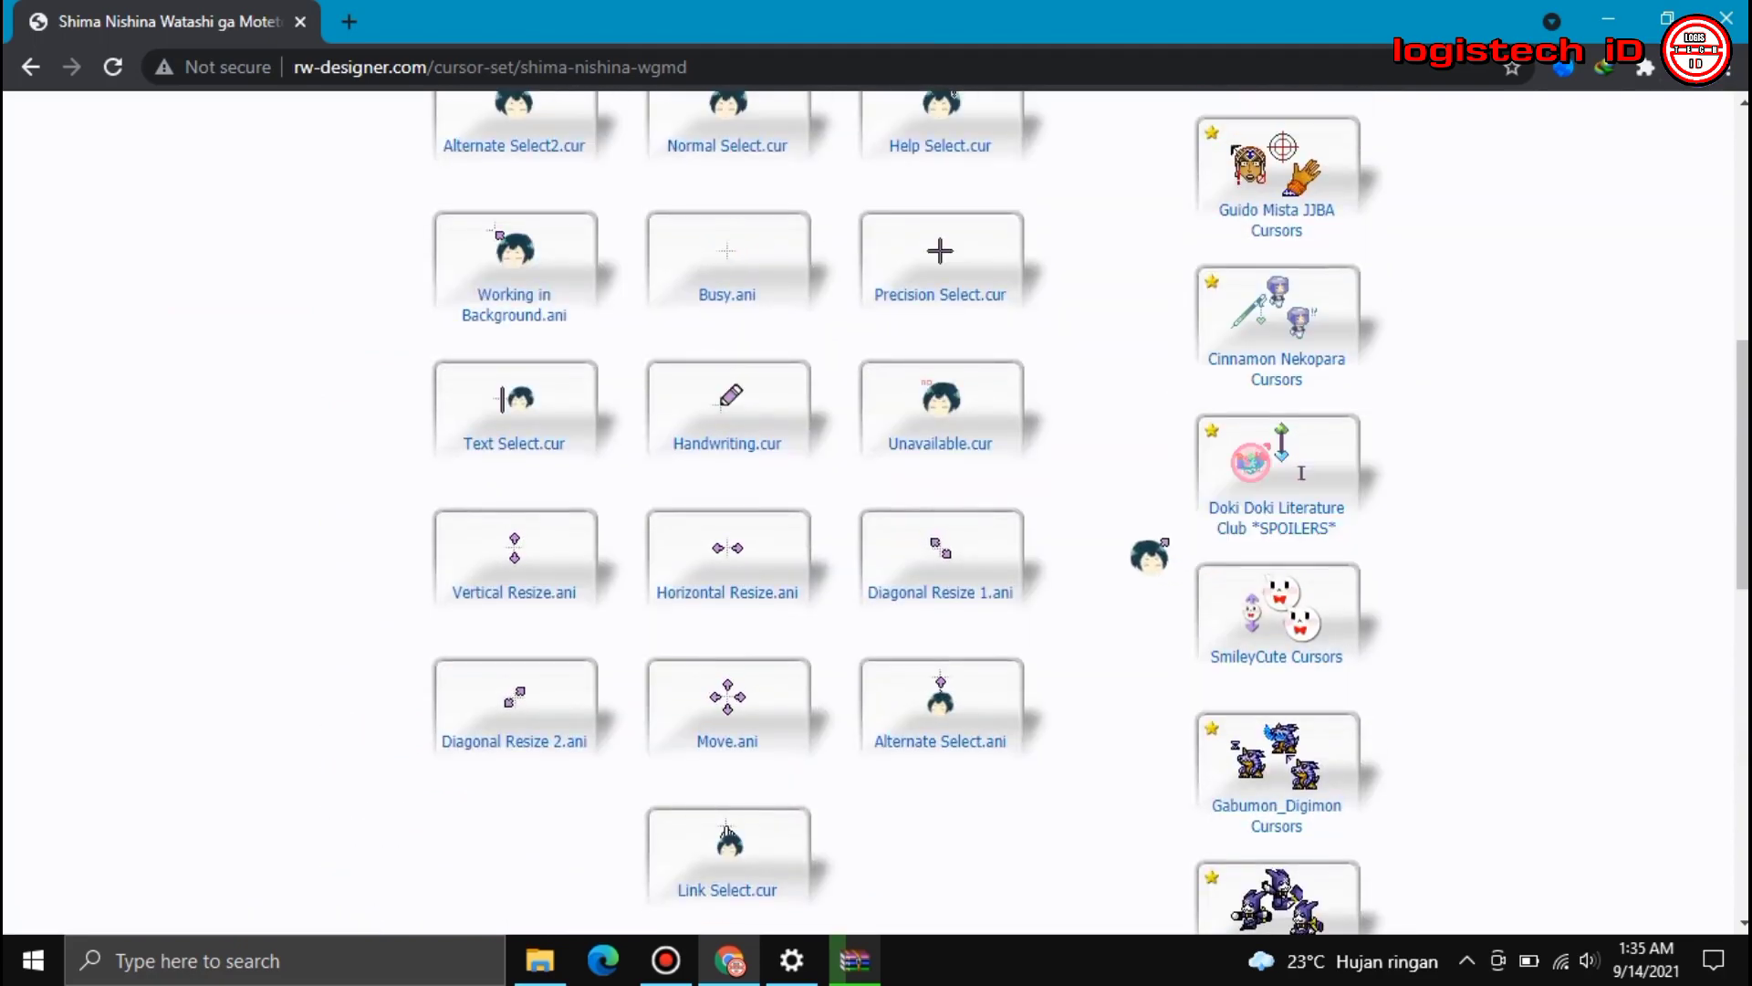
{"action": "scroll", "coordinate": [1289, 545], "scroll_direction": "up", "scroll_amount": 3}
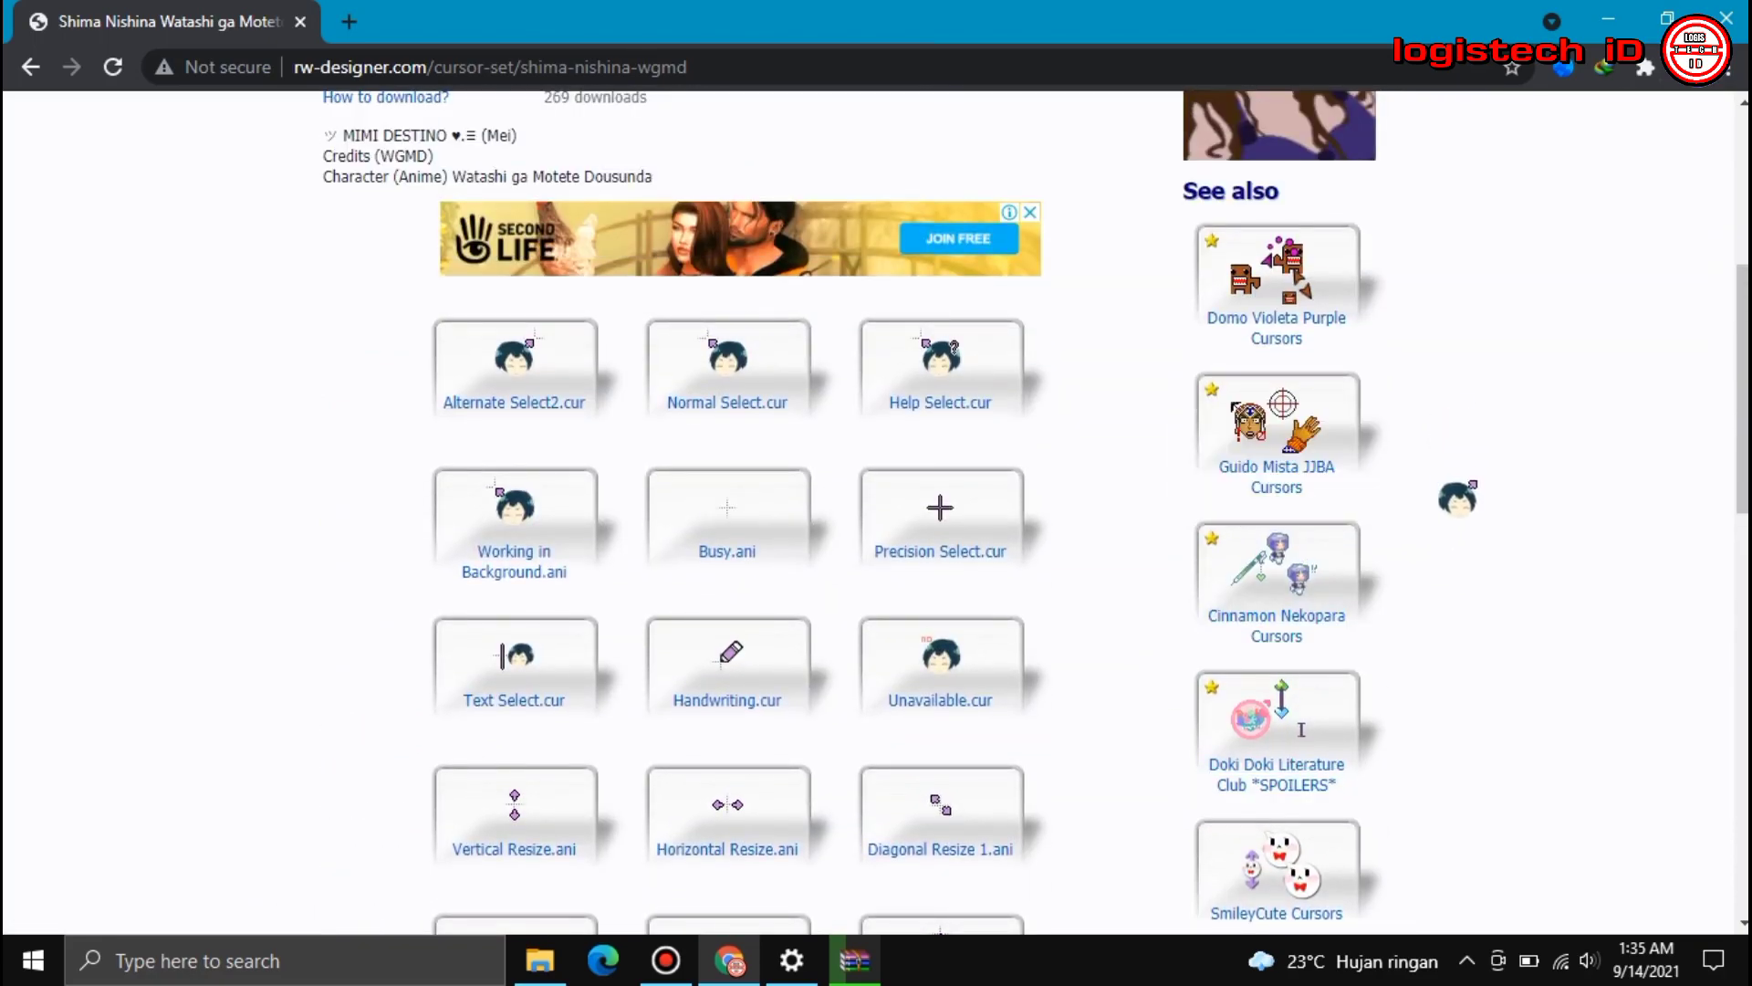
{"action": "scroll", "coordinate": [1440, 535], "scroll_direction": "down", "scroll_amount": 5}
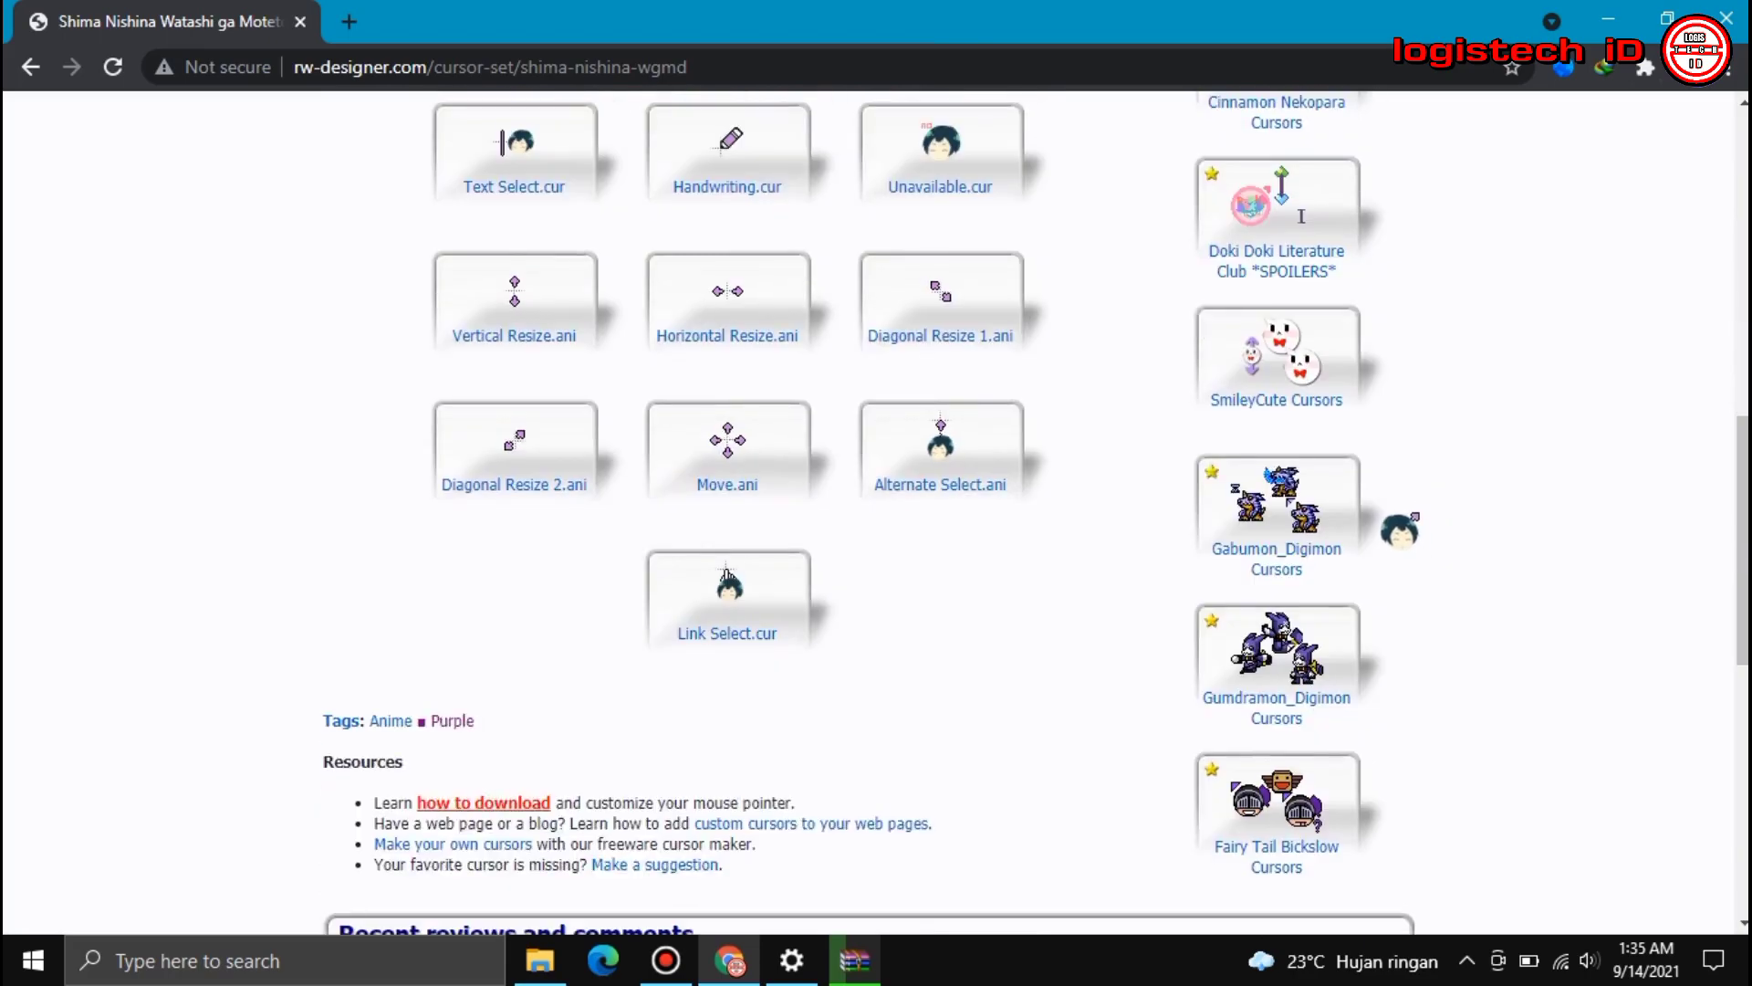
{"action": "scroll", "coordinate": [1399, 527], "scroll_direction": "up", "scroll_amount": 4}
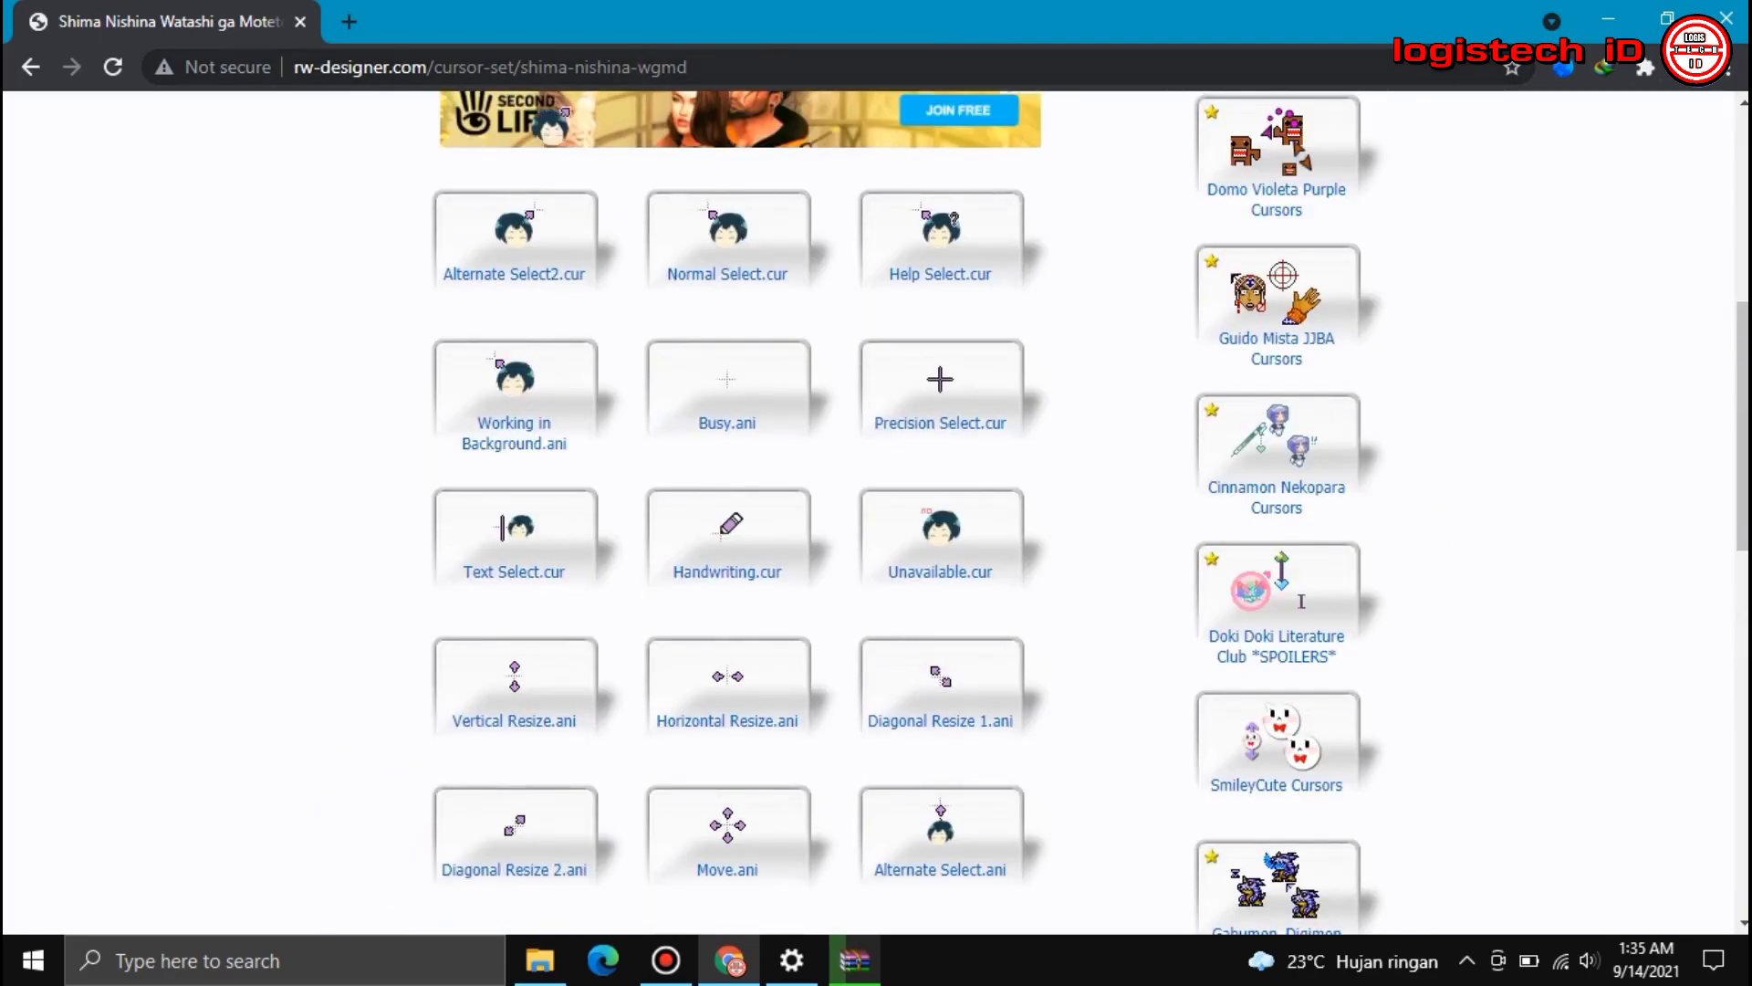
Step: Return to the Open Cursor Library page and open the RGBY (Red, Green, Blue, Yellow) cursor set
{"action": "left_click", "coordinate": [25, 66]}
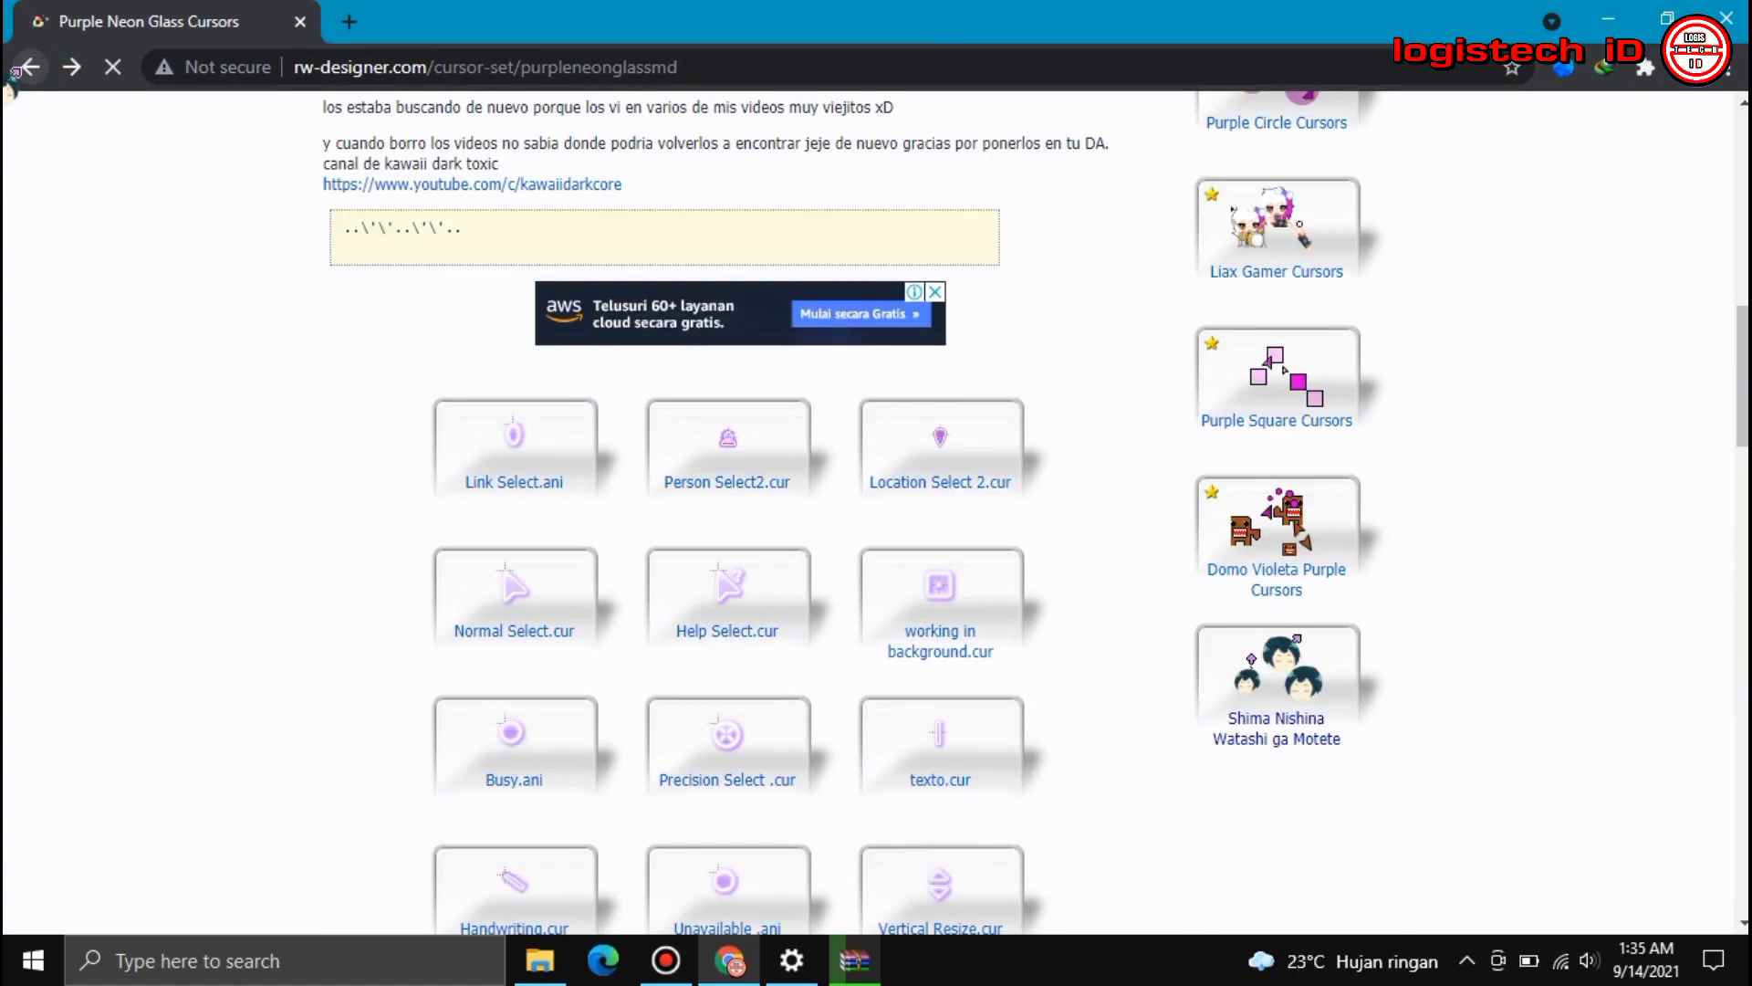
{"action": "left_click", "coordinate": [25, 66]}
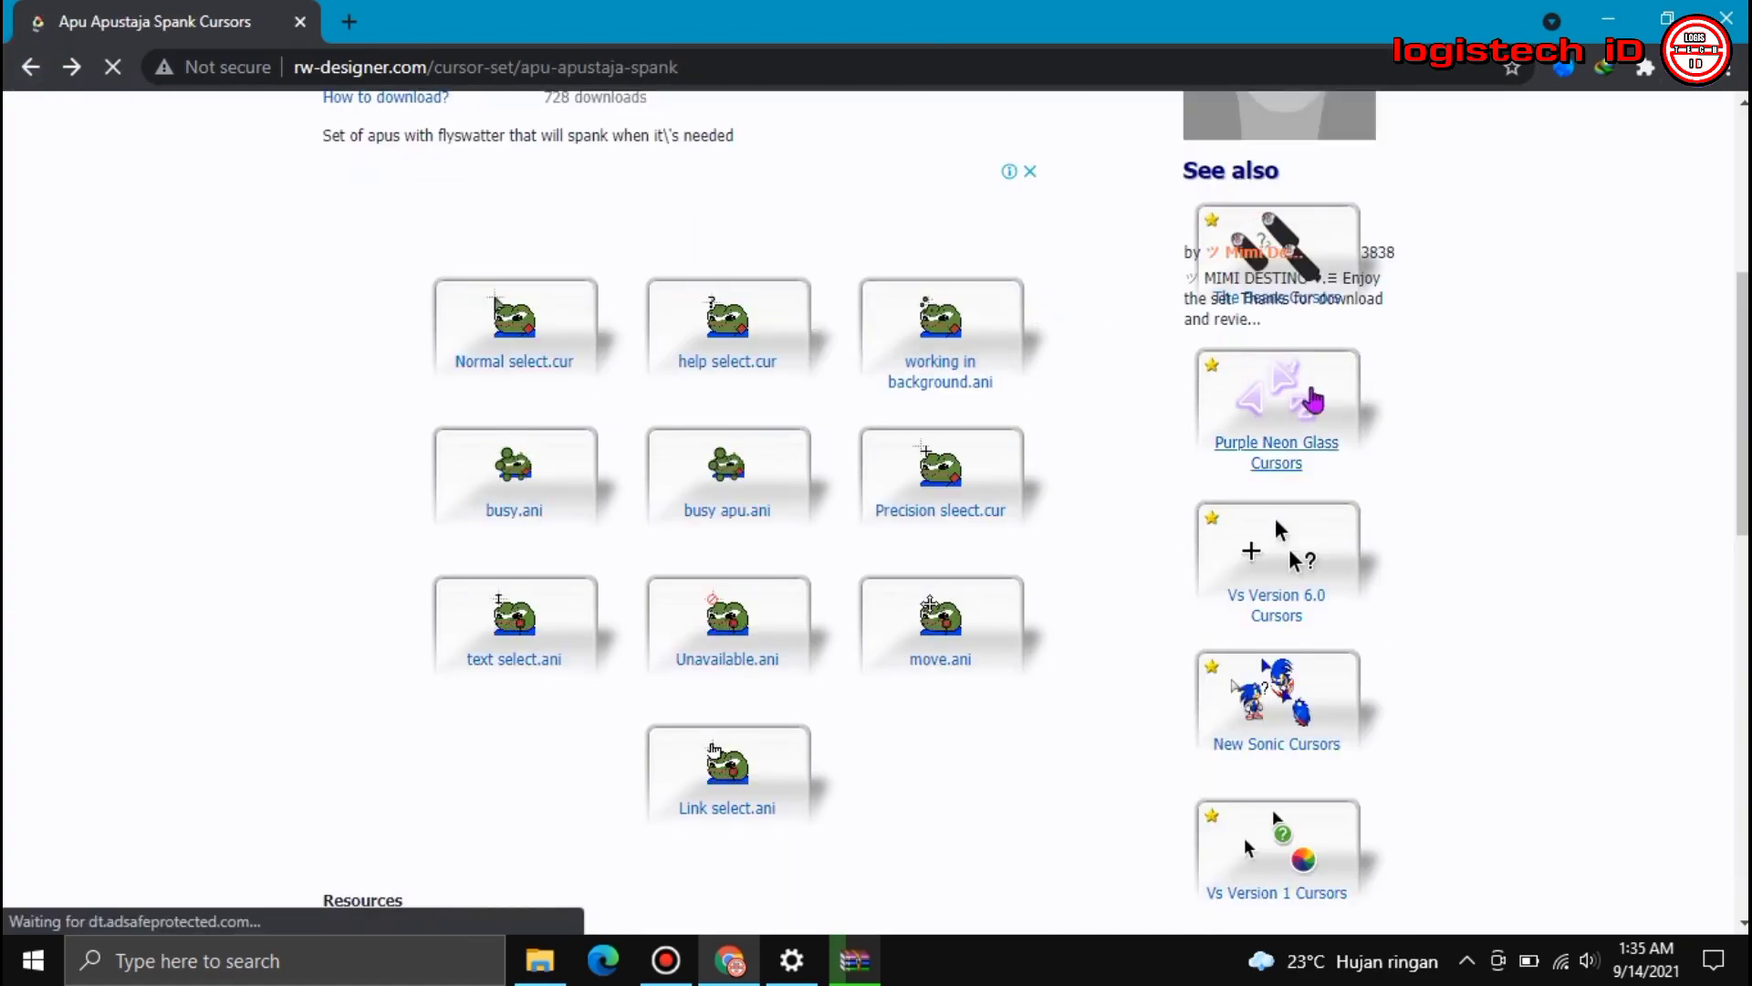
{"action": "scroll", "coordinate": [1351, 493], "scroll_direction": "down", "scroll_amount": 5}
{"action": "scroll", "coordinate": [1350, 493], "scroll_direction": "up", "scroll_amount": 11}
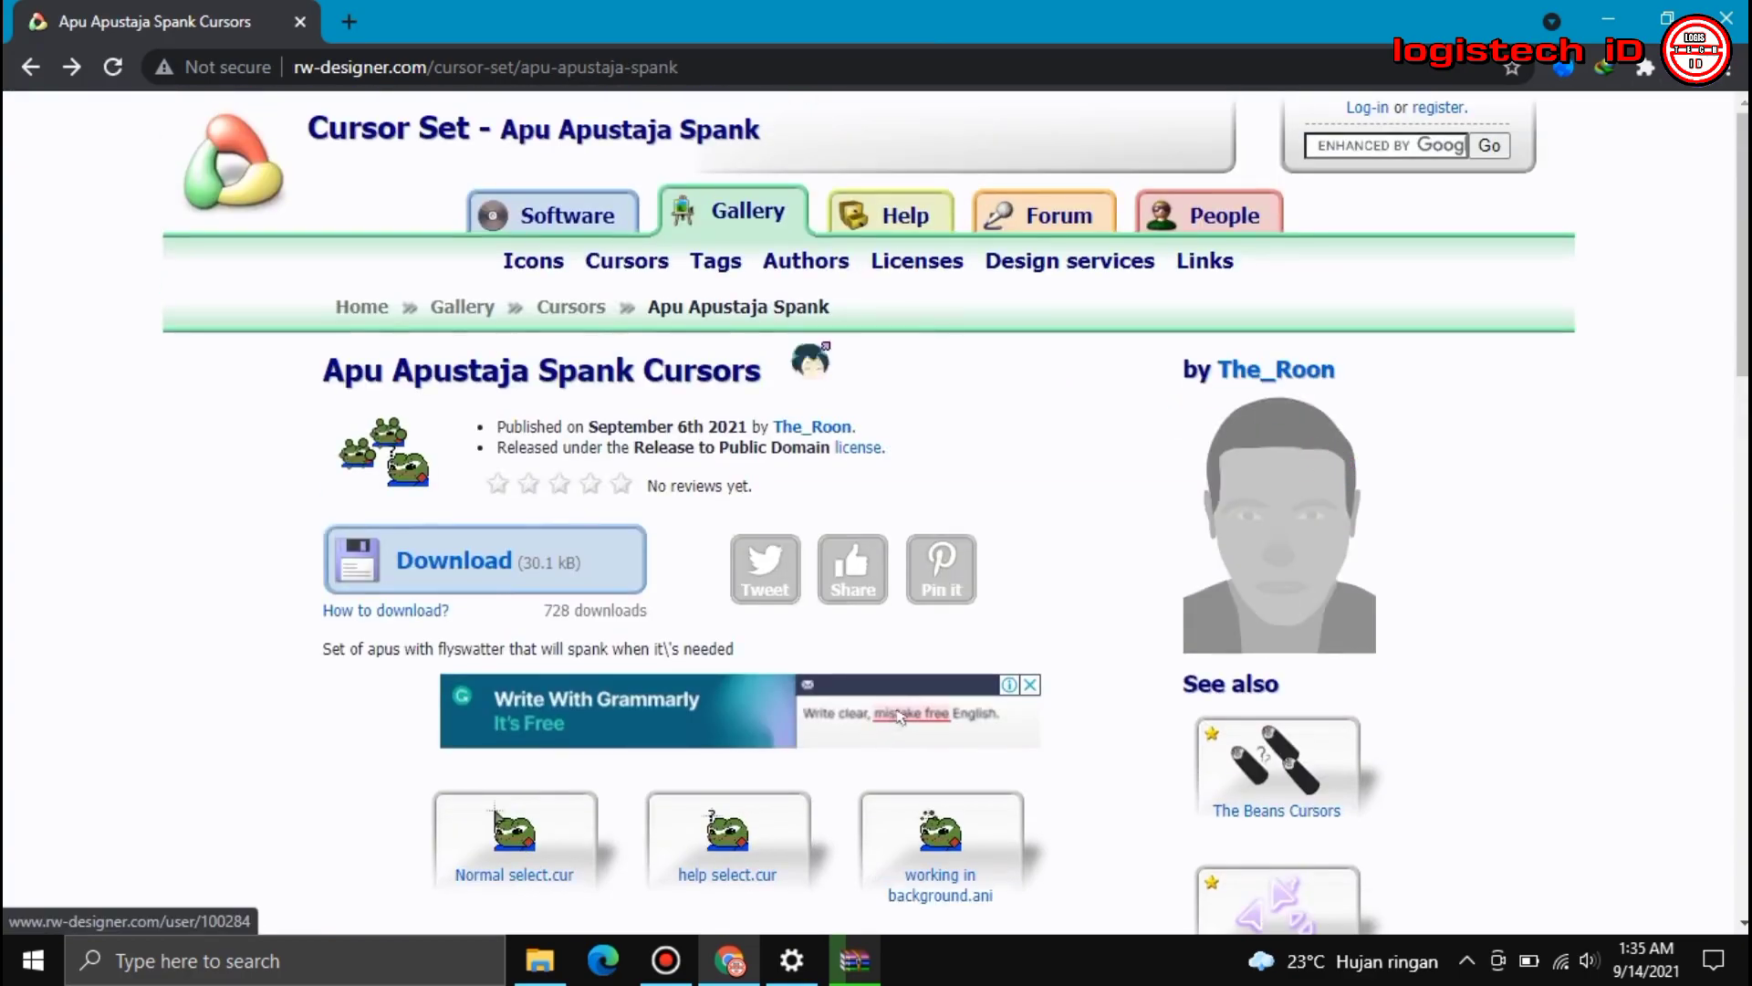
{"action": "left_click", "coordinate": [28, 66]}
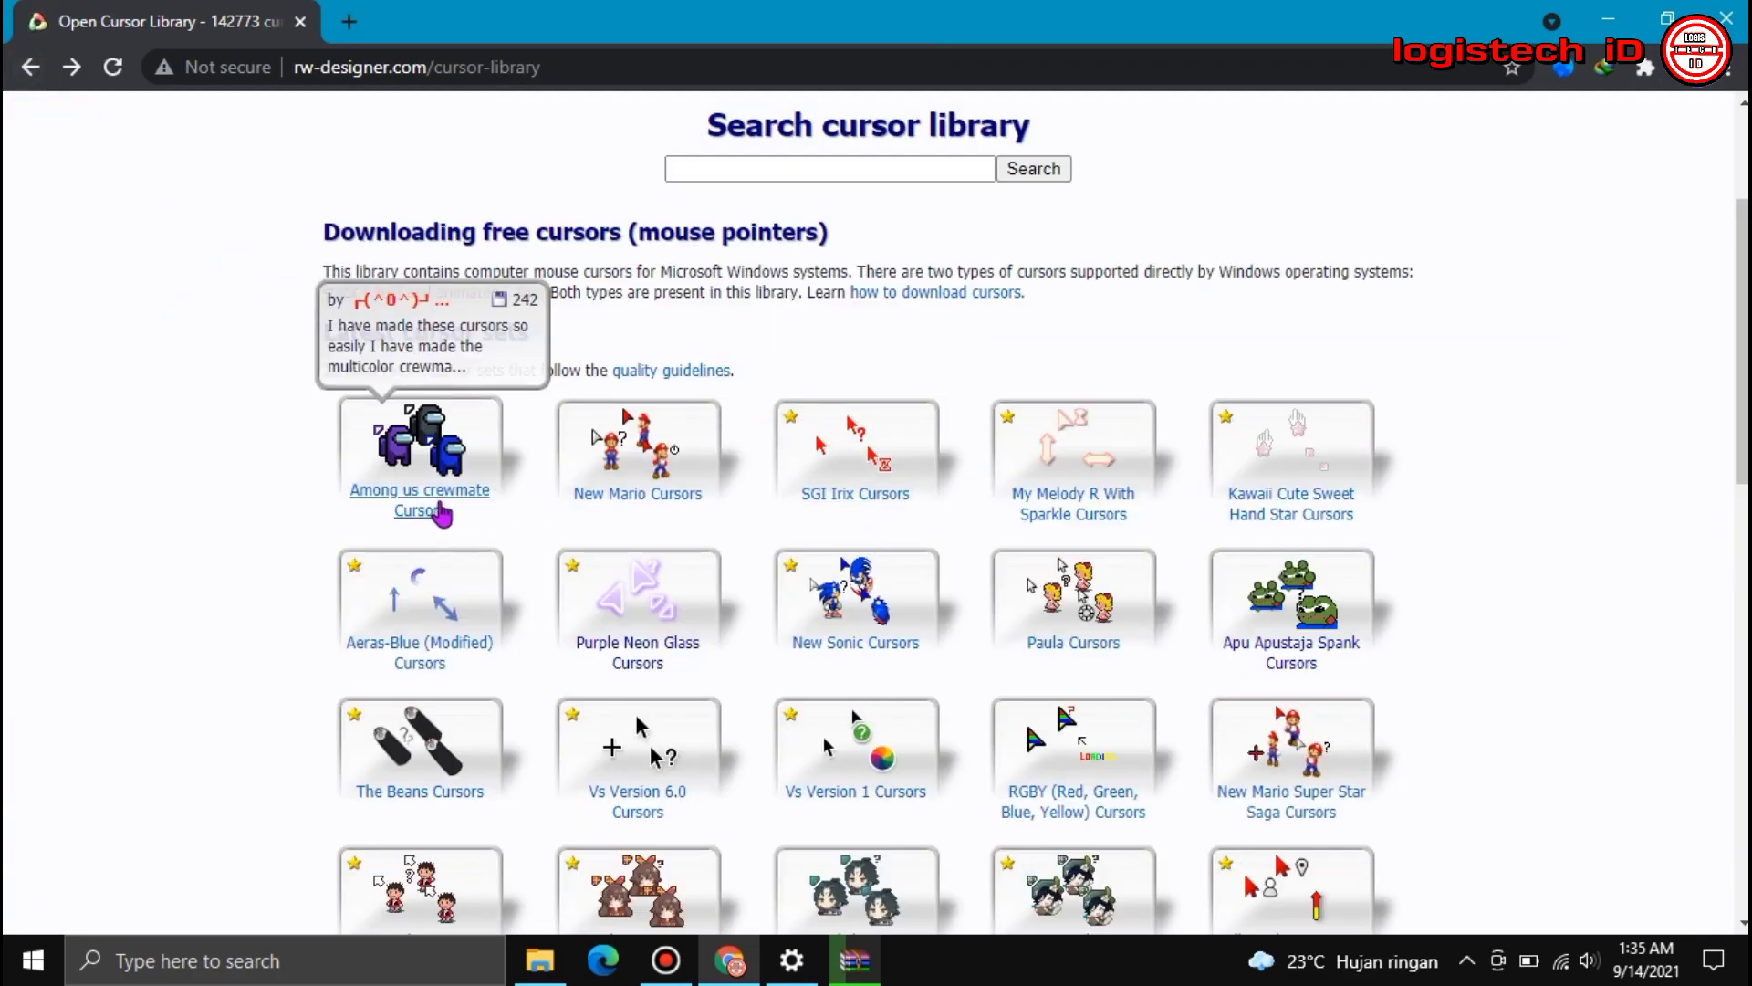
{"action": "scroll", "coordinate": [1314, 447], "scroll_direction": "down", "scroll_amount": 1}
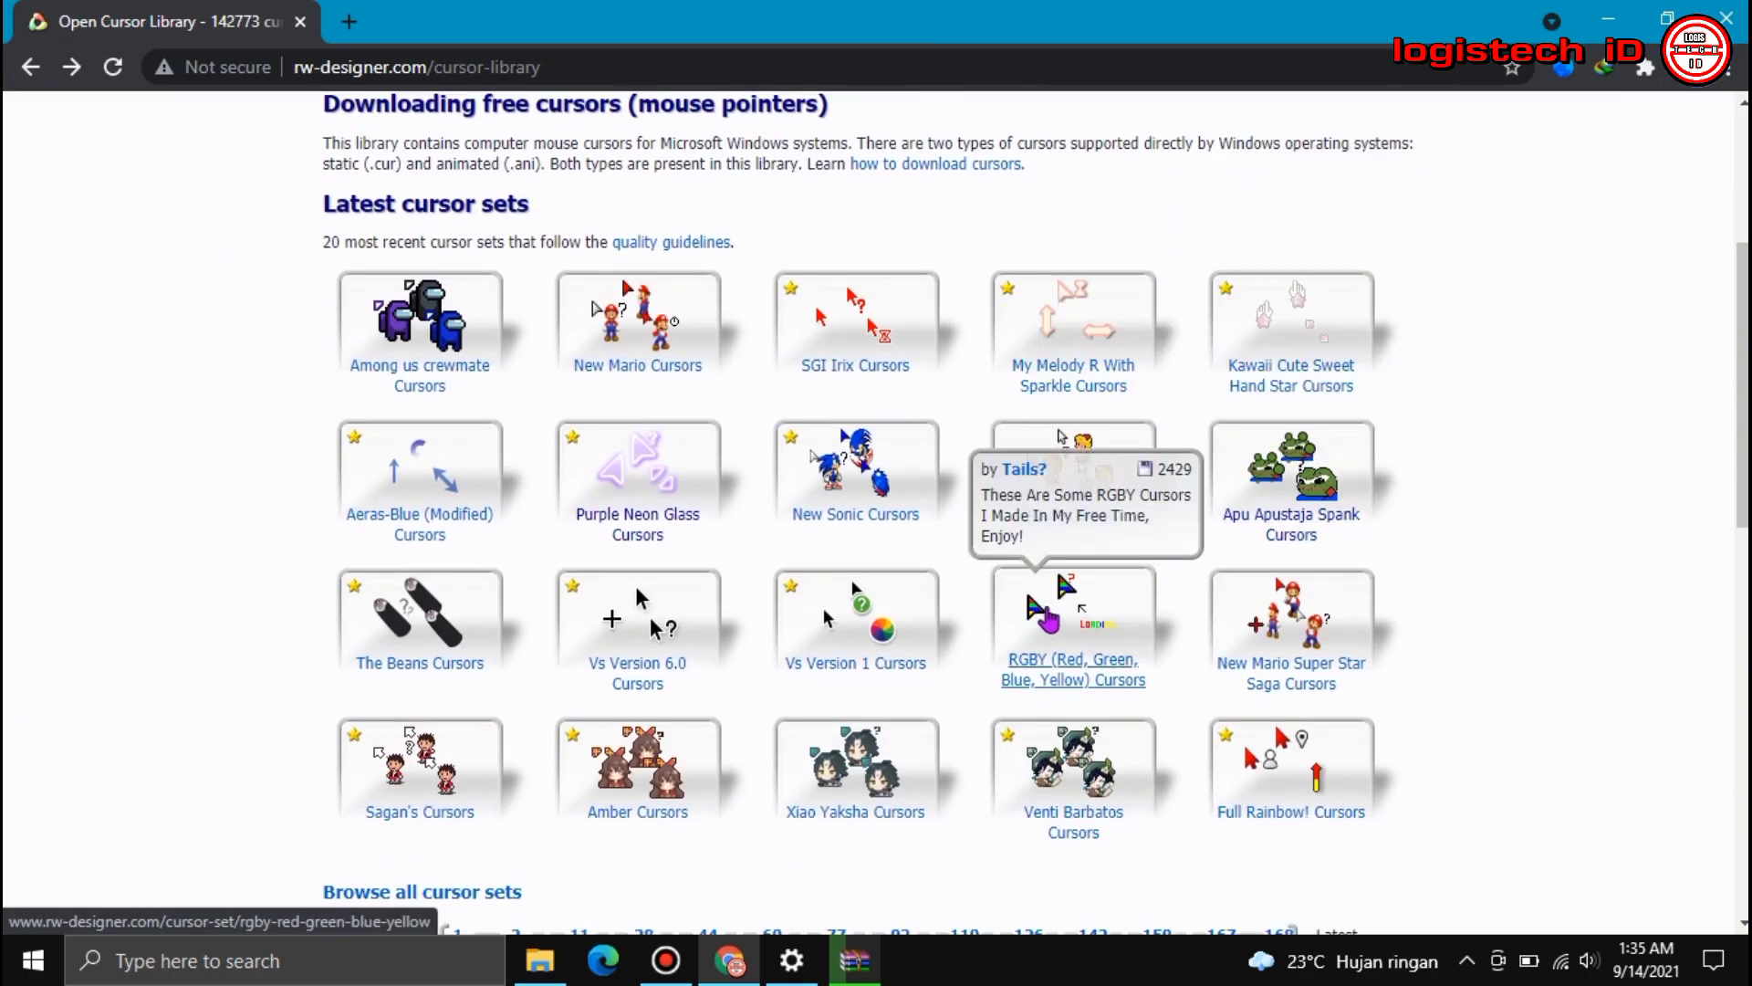
{"action": "left_click", "coordinate": [1045, 618]}
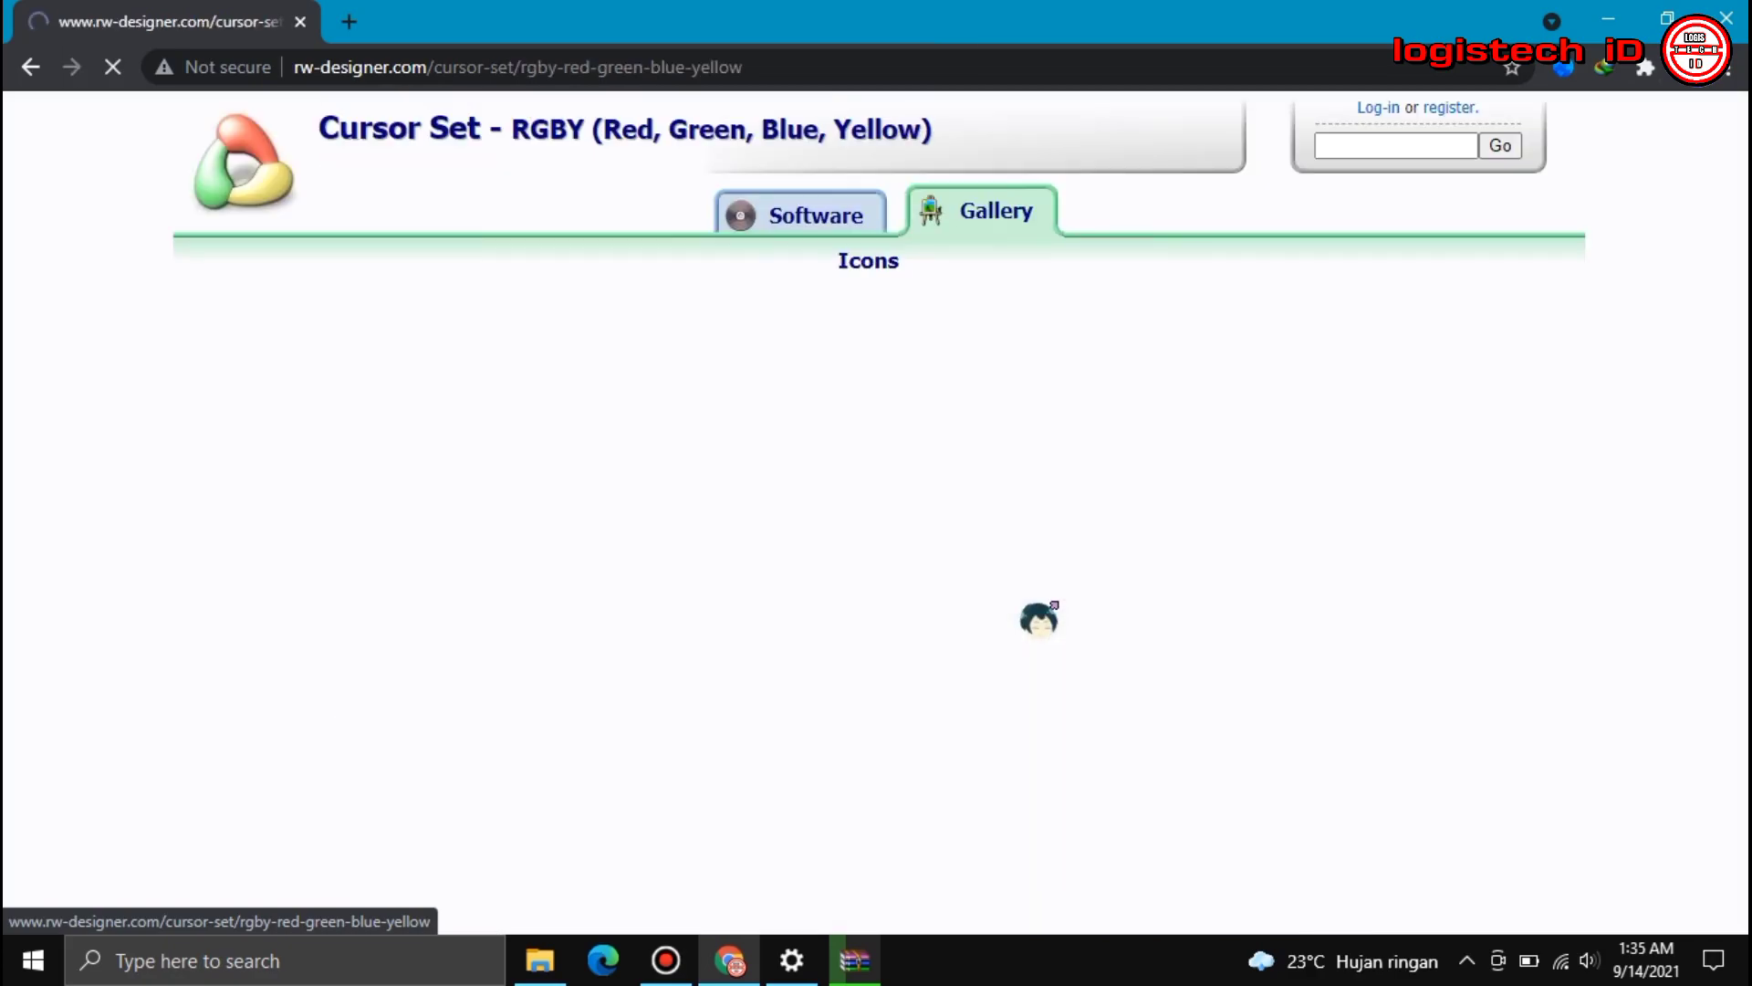
Step: Download the RGBY cursor set as rgby-red-green-blue-yellow.zip and open its containing folder
{"action": "left_click", "coordinate": [475, 568]}
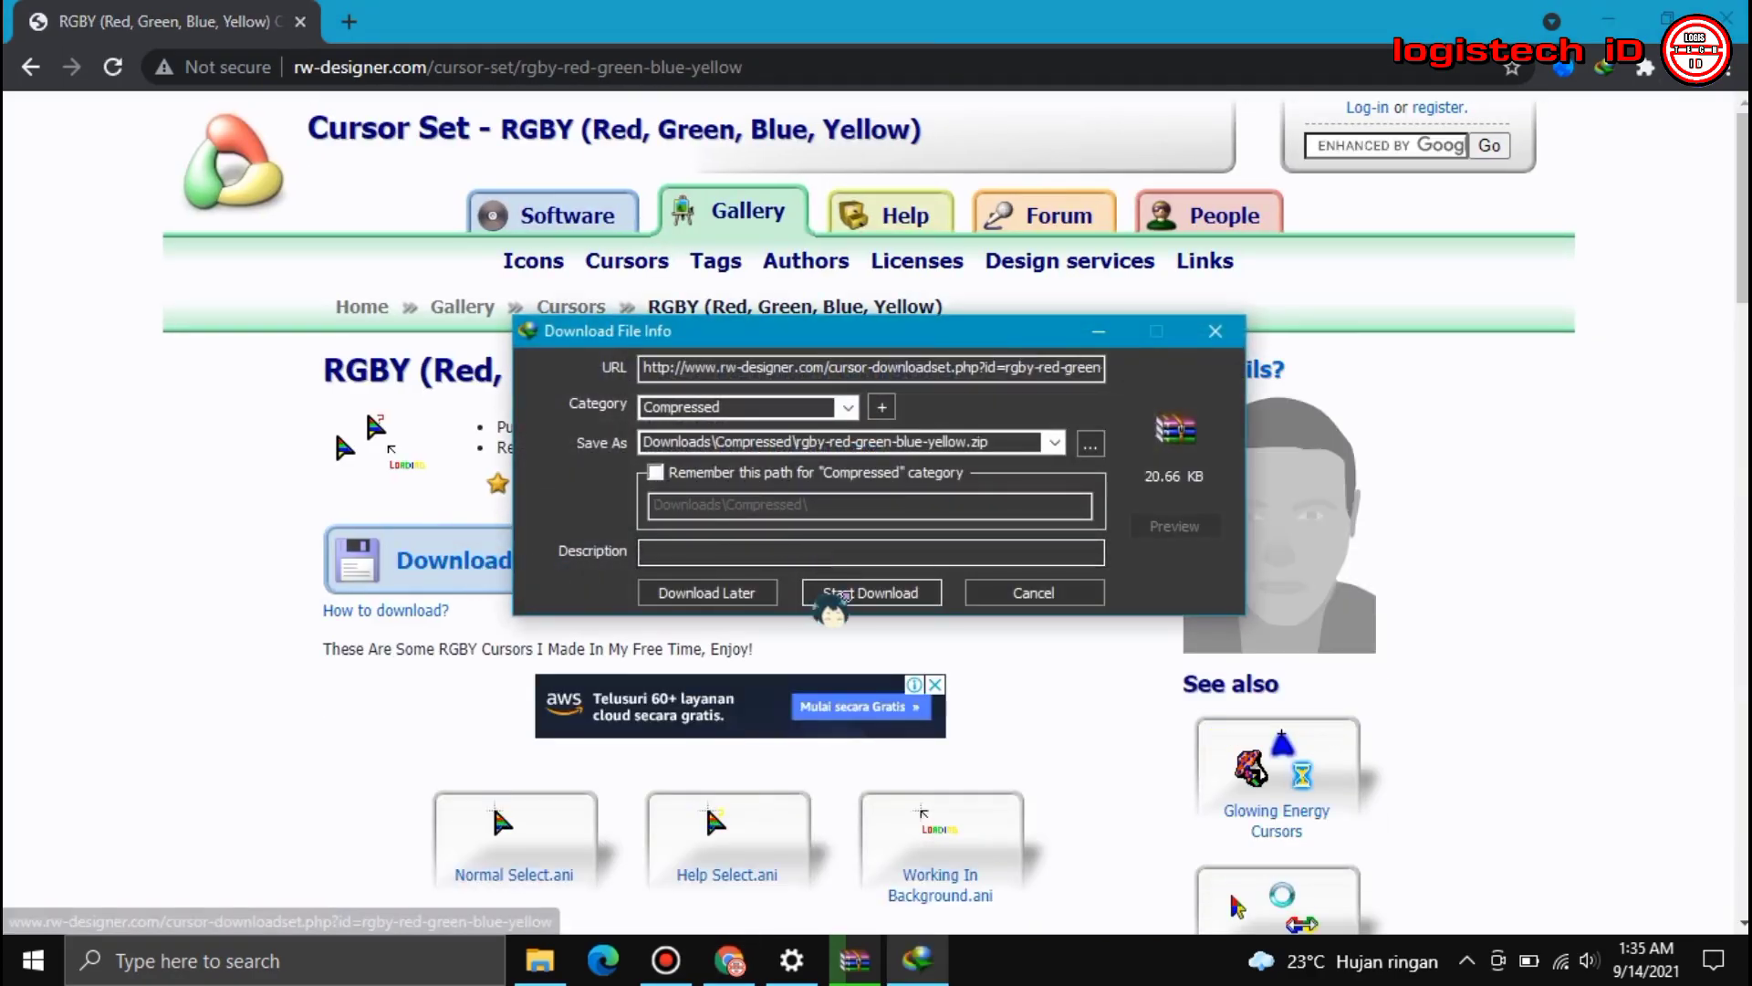
{"action": "left_click", "coordinate": [869, 593]}
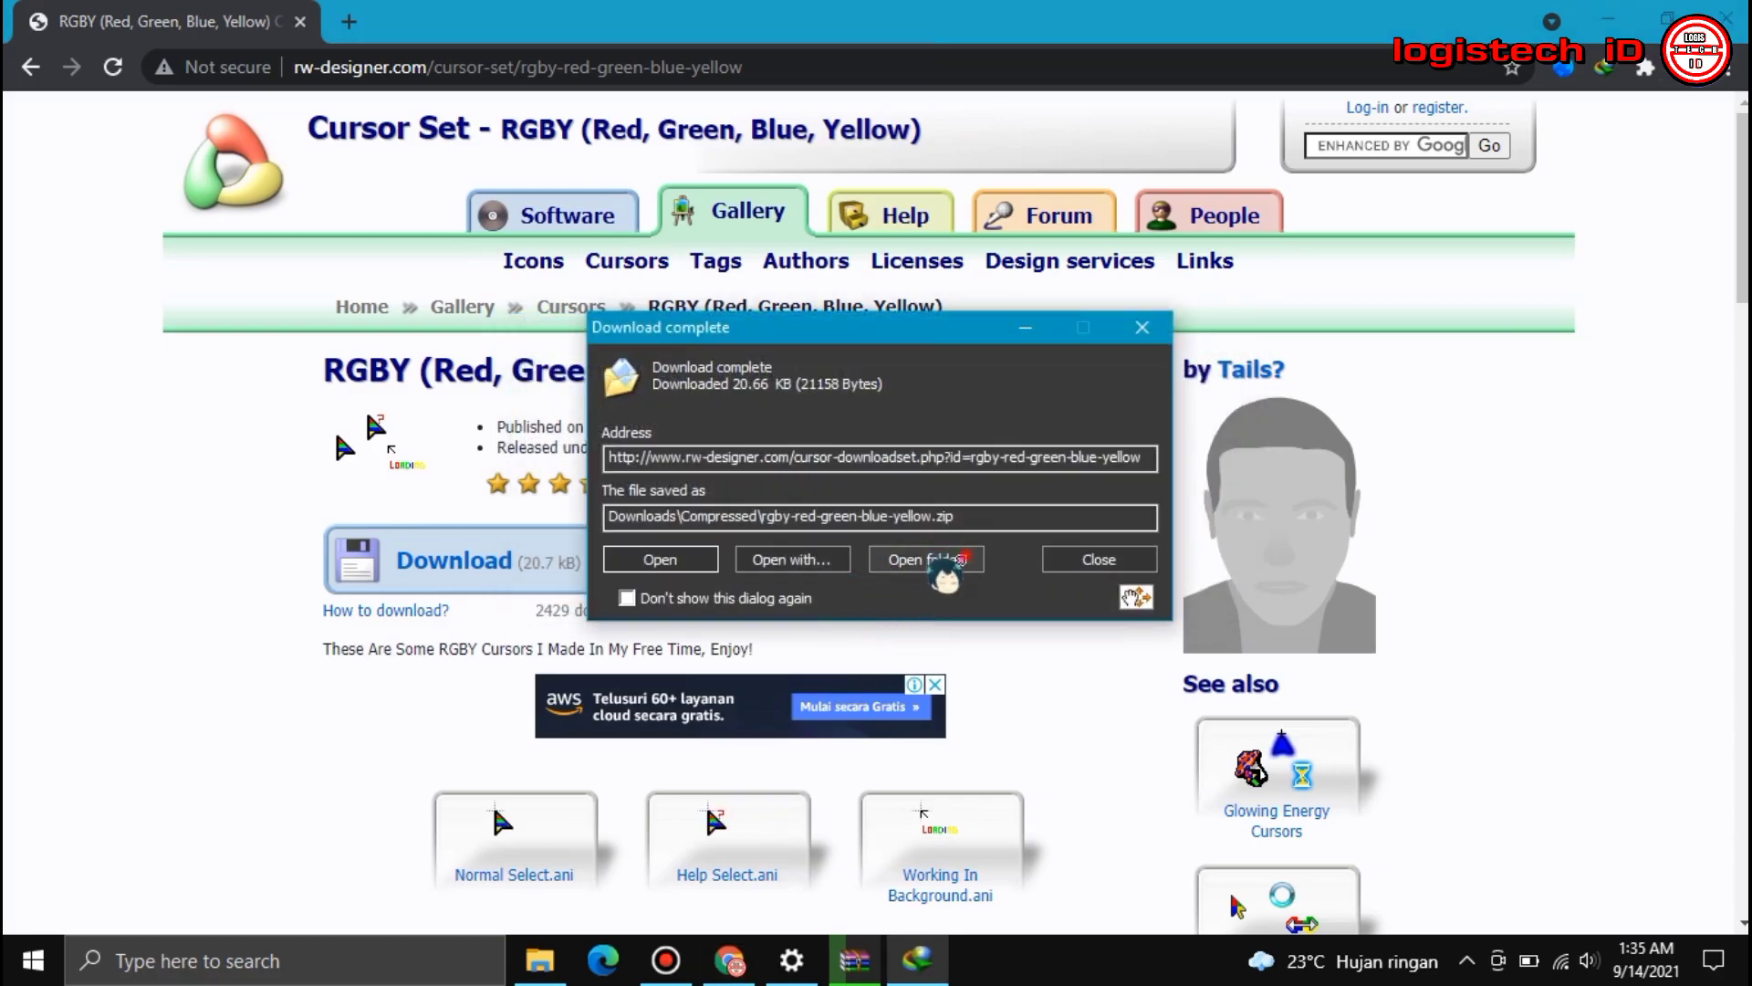
{"action": "left_click", "coordinate": [940, 562]}
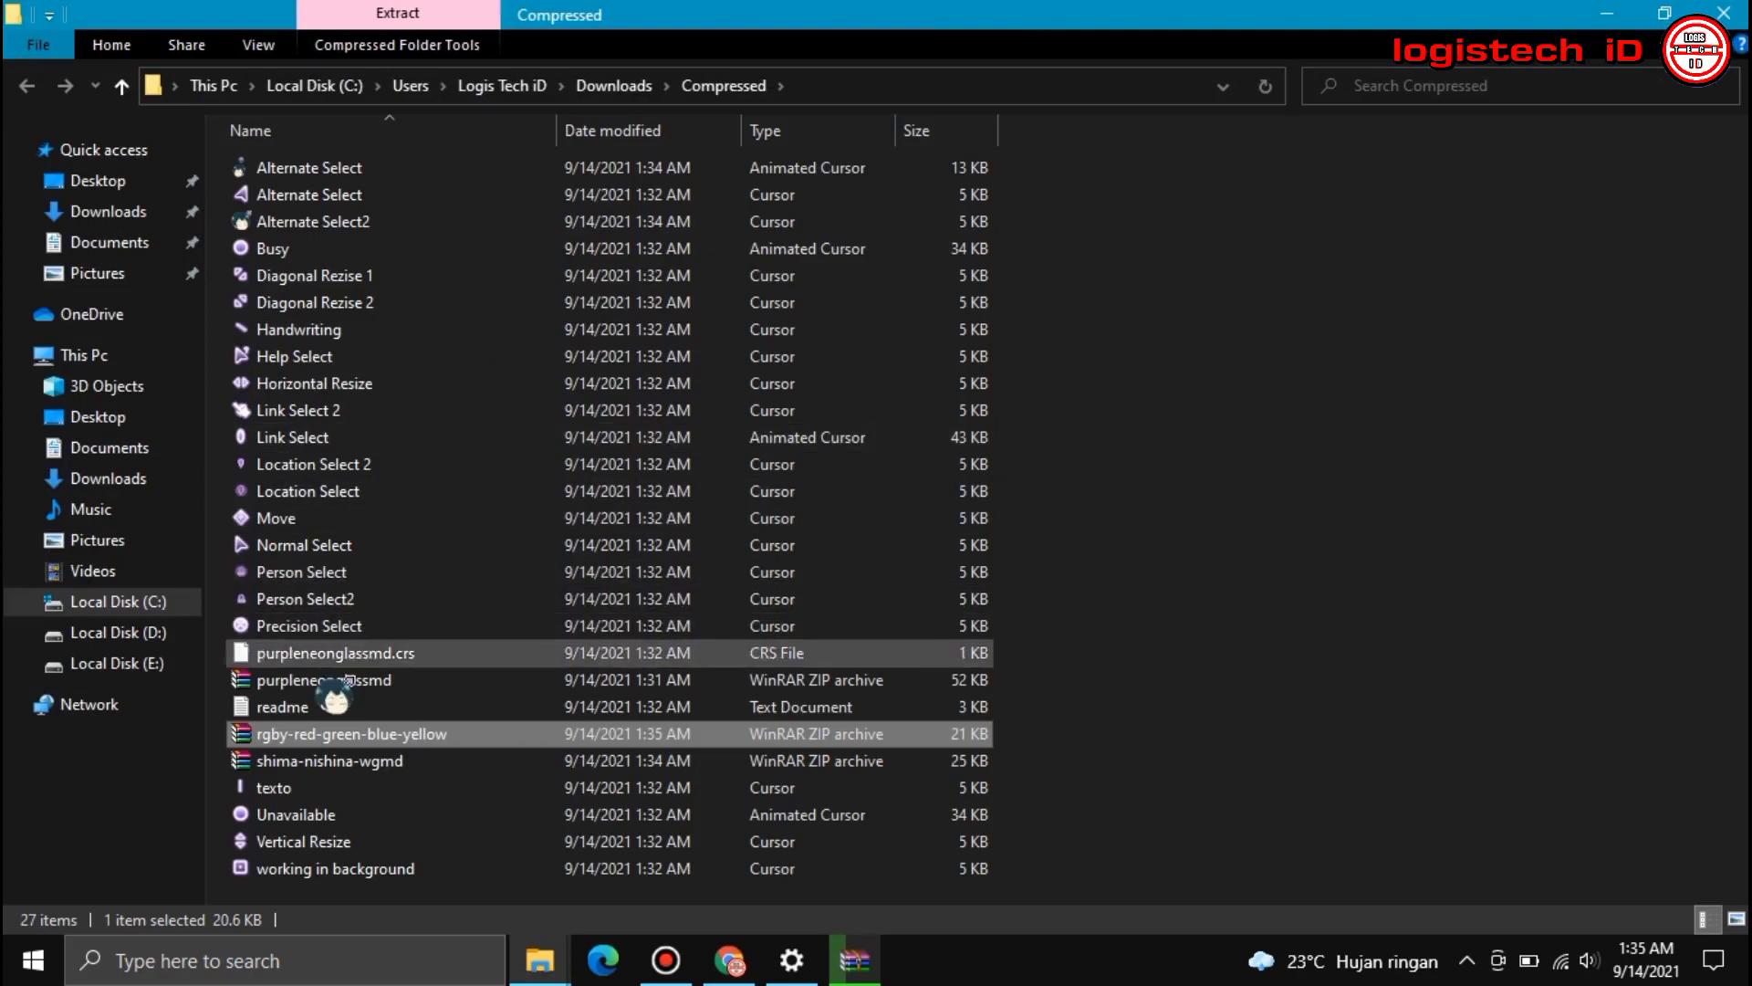
Step: Extract the rgby-red-green-blue-yellow and shima-nishina-wgmd archives directly into the Compressed folder, replacing all existing files
{"action": "right_click", "coordinate": [341, 733]}
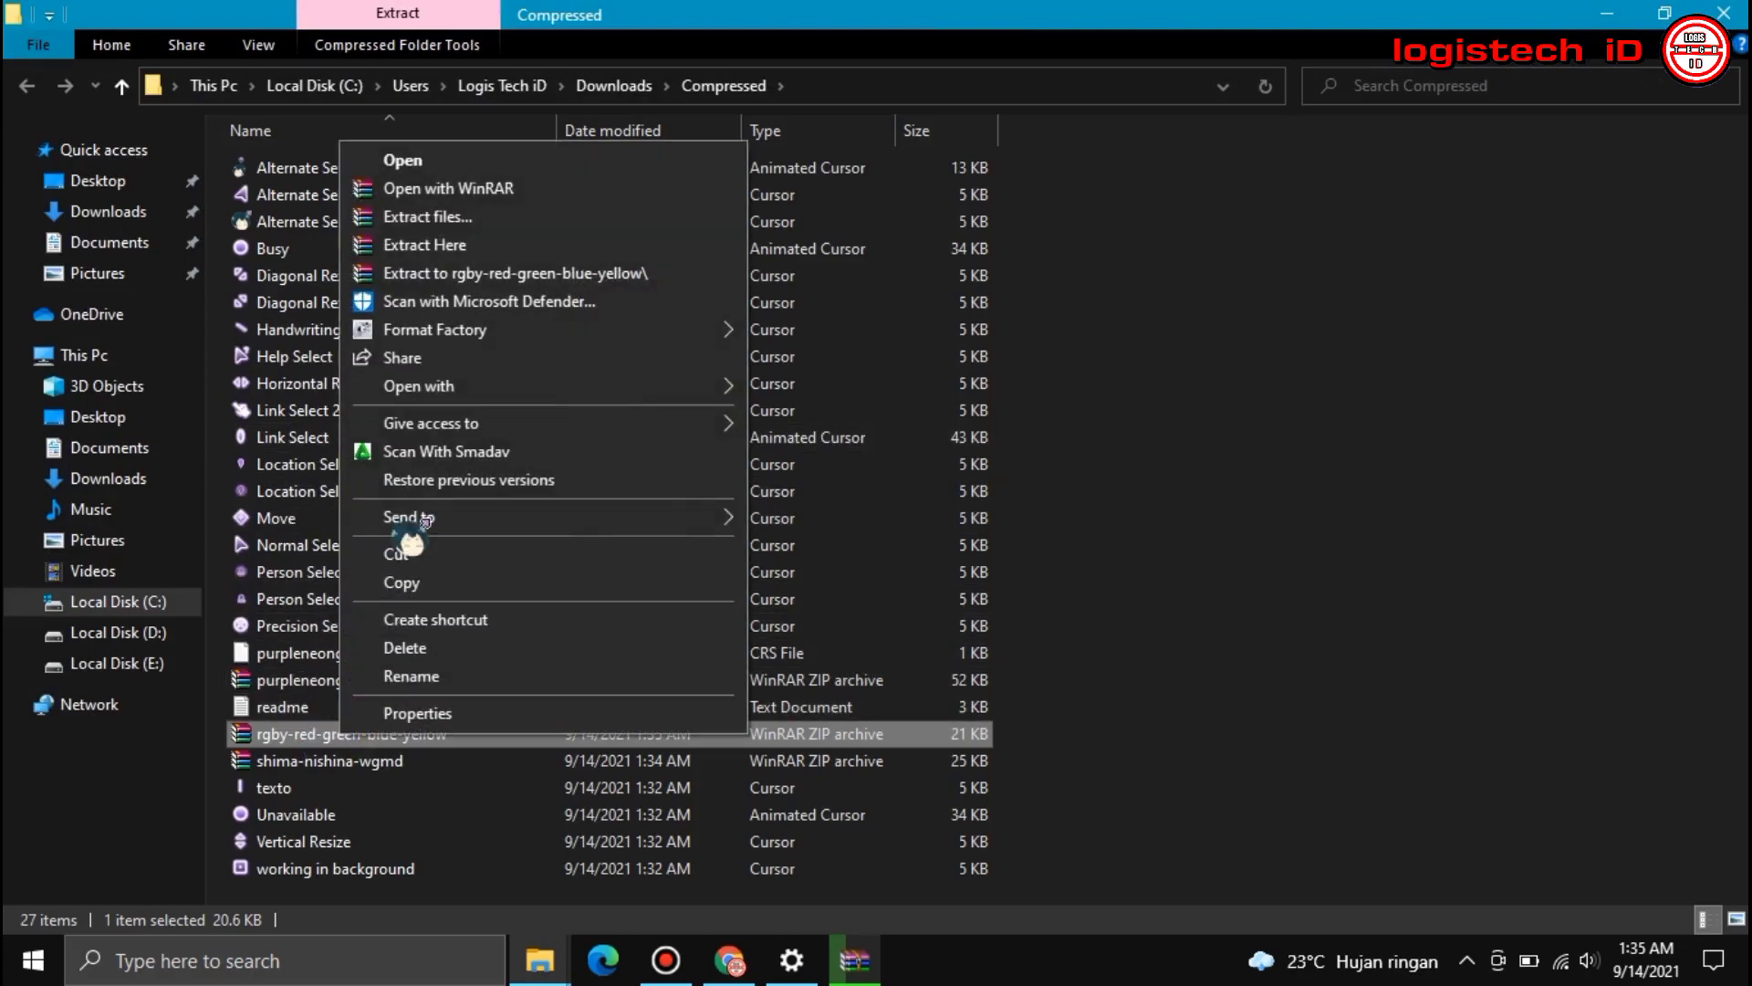
{"action": "left_click", "coordinate": [511, 244]}
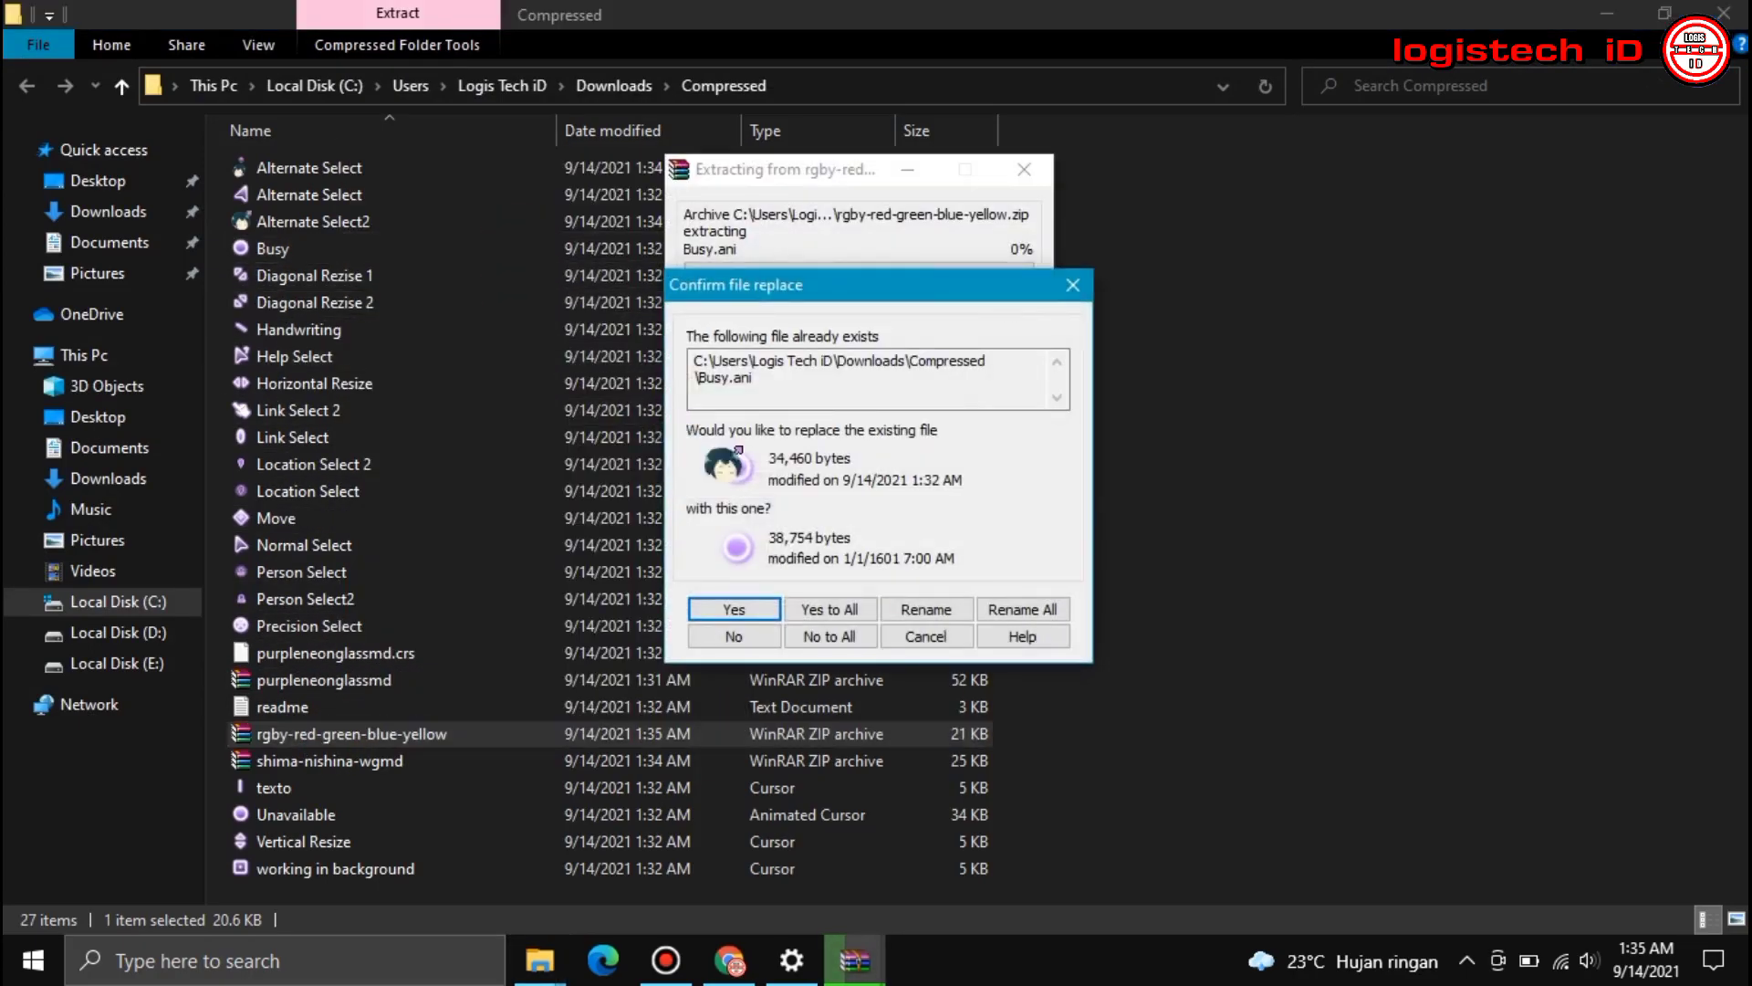
{"action": "left_click", "coordinate": [821, 610]}
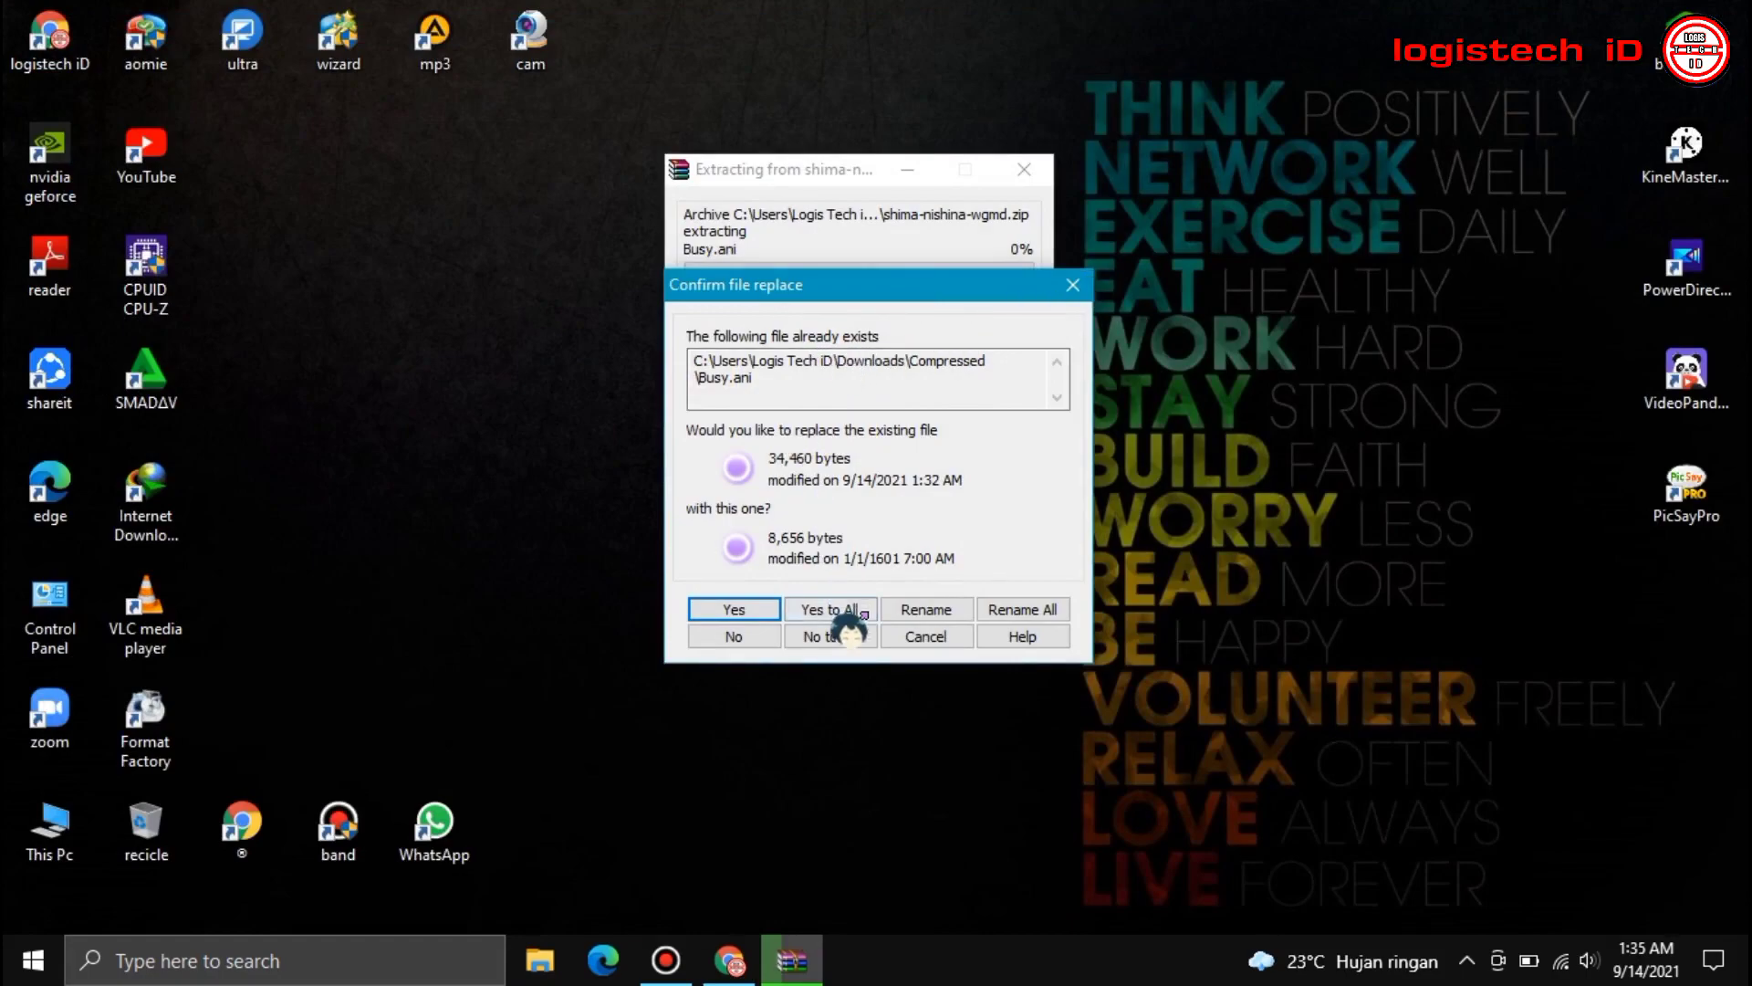
{"action": "left_click", "coordinate": [862, 613]}
Step: Open the mouse cursor properties from the Themes page of the desktop's Personalization settings
{"action": "right_click", "coordinate": [765, 351]}
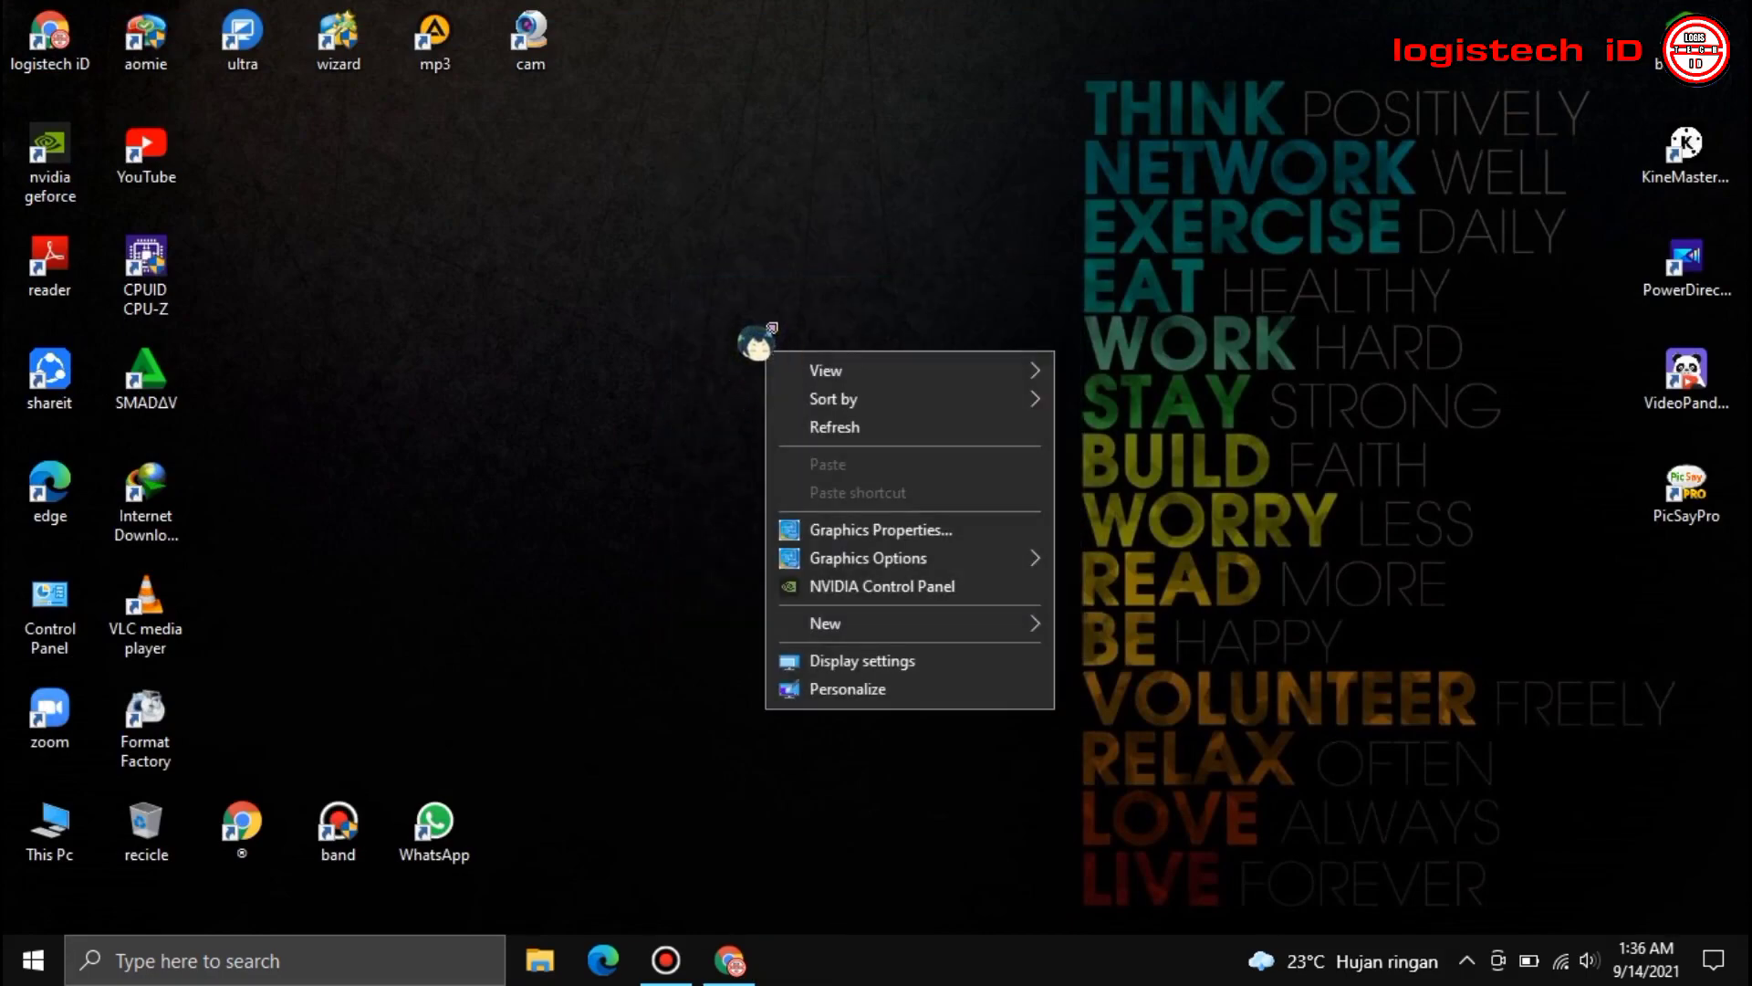
{"action": "left_click", "coordinate": [841, 690]}
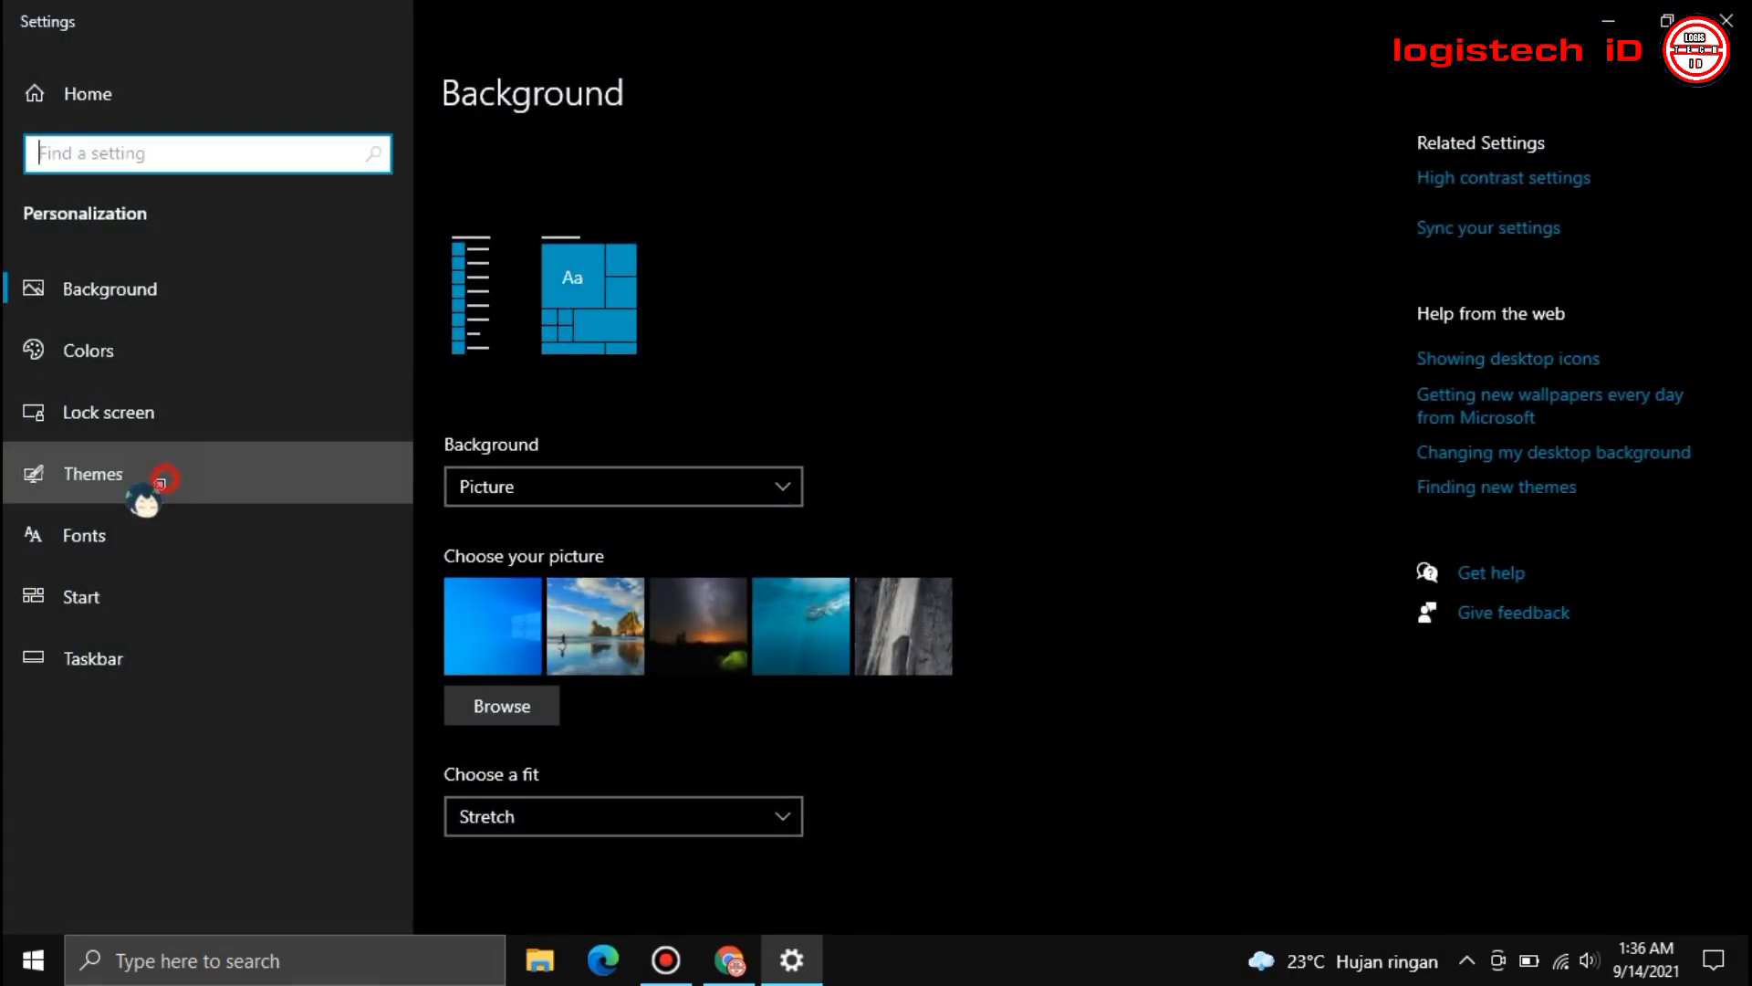
{"action": "left_click", "coordinate": [144, 498]}
{"action": "left_click", "coordinate": [986, 406]}
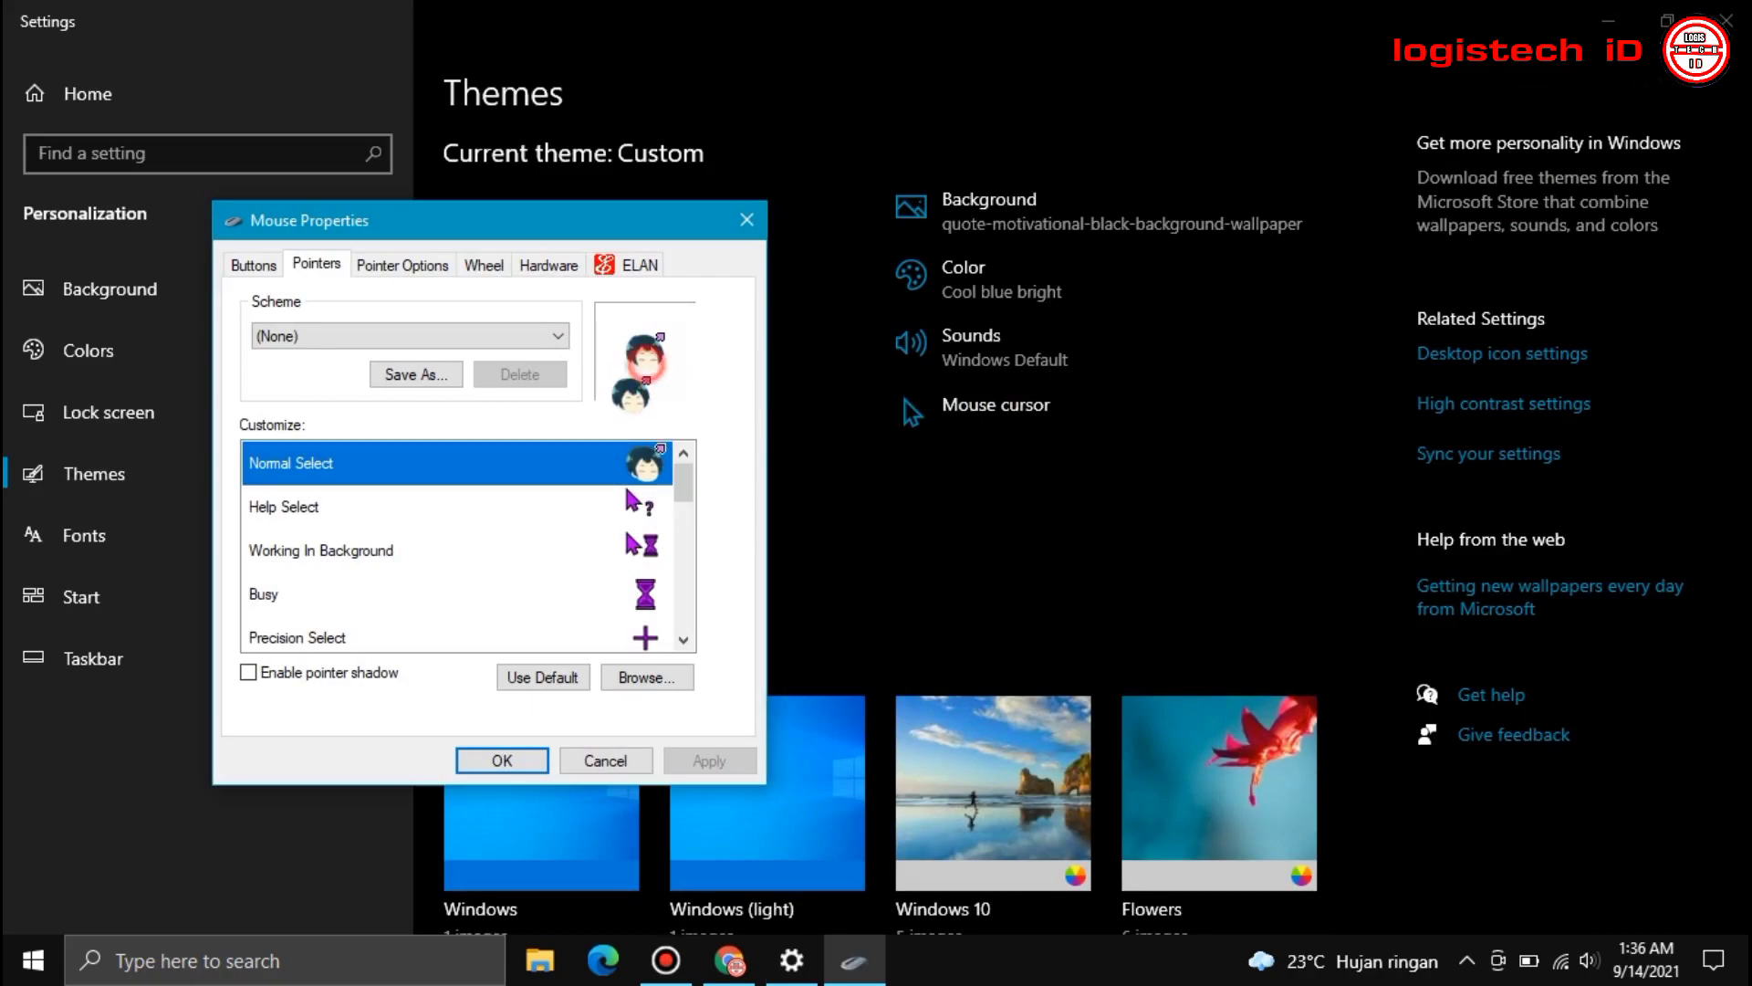
Step: Assign the animated RGBY Normal Select cursor from the Compressed folder in Downloads to the Normal Select pointer
{"action": "left_click", "coordinate": [643, 677]}
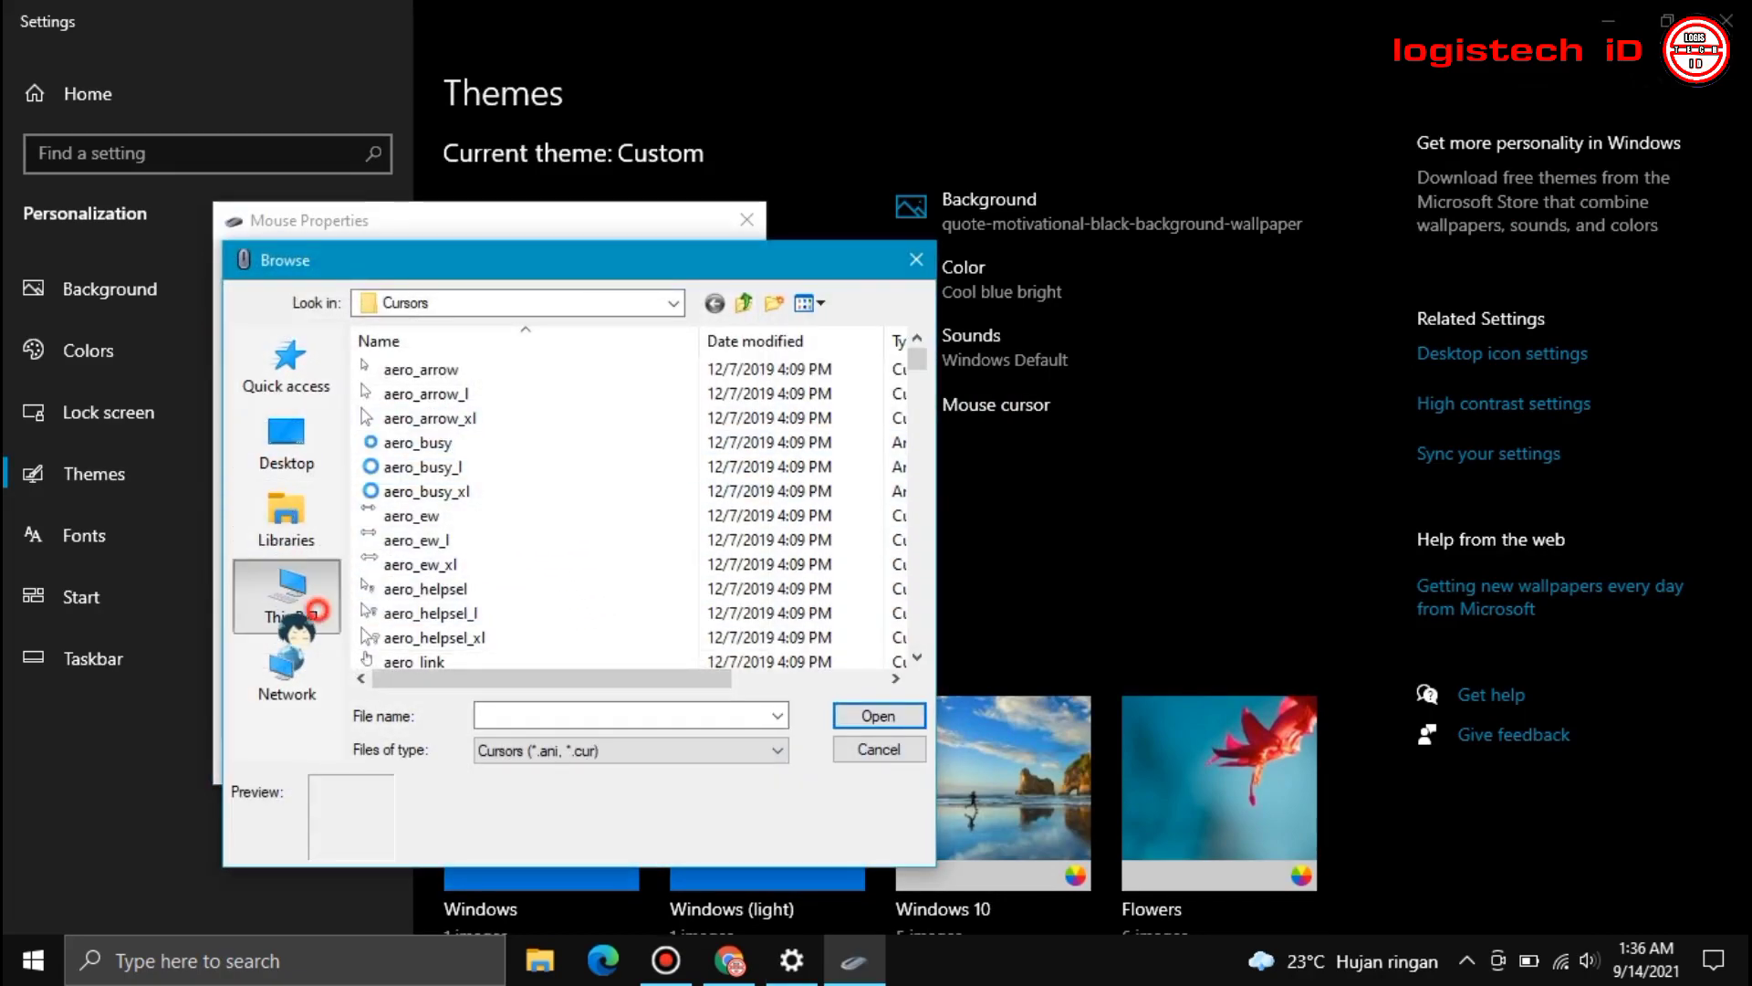
{"action": "left_click", "coordinate": [290, 585]}
{"action": "double_click", "coordinate": [536, 358]}
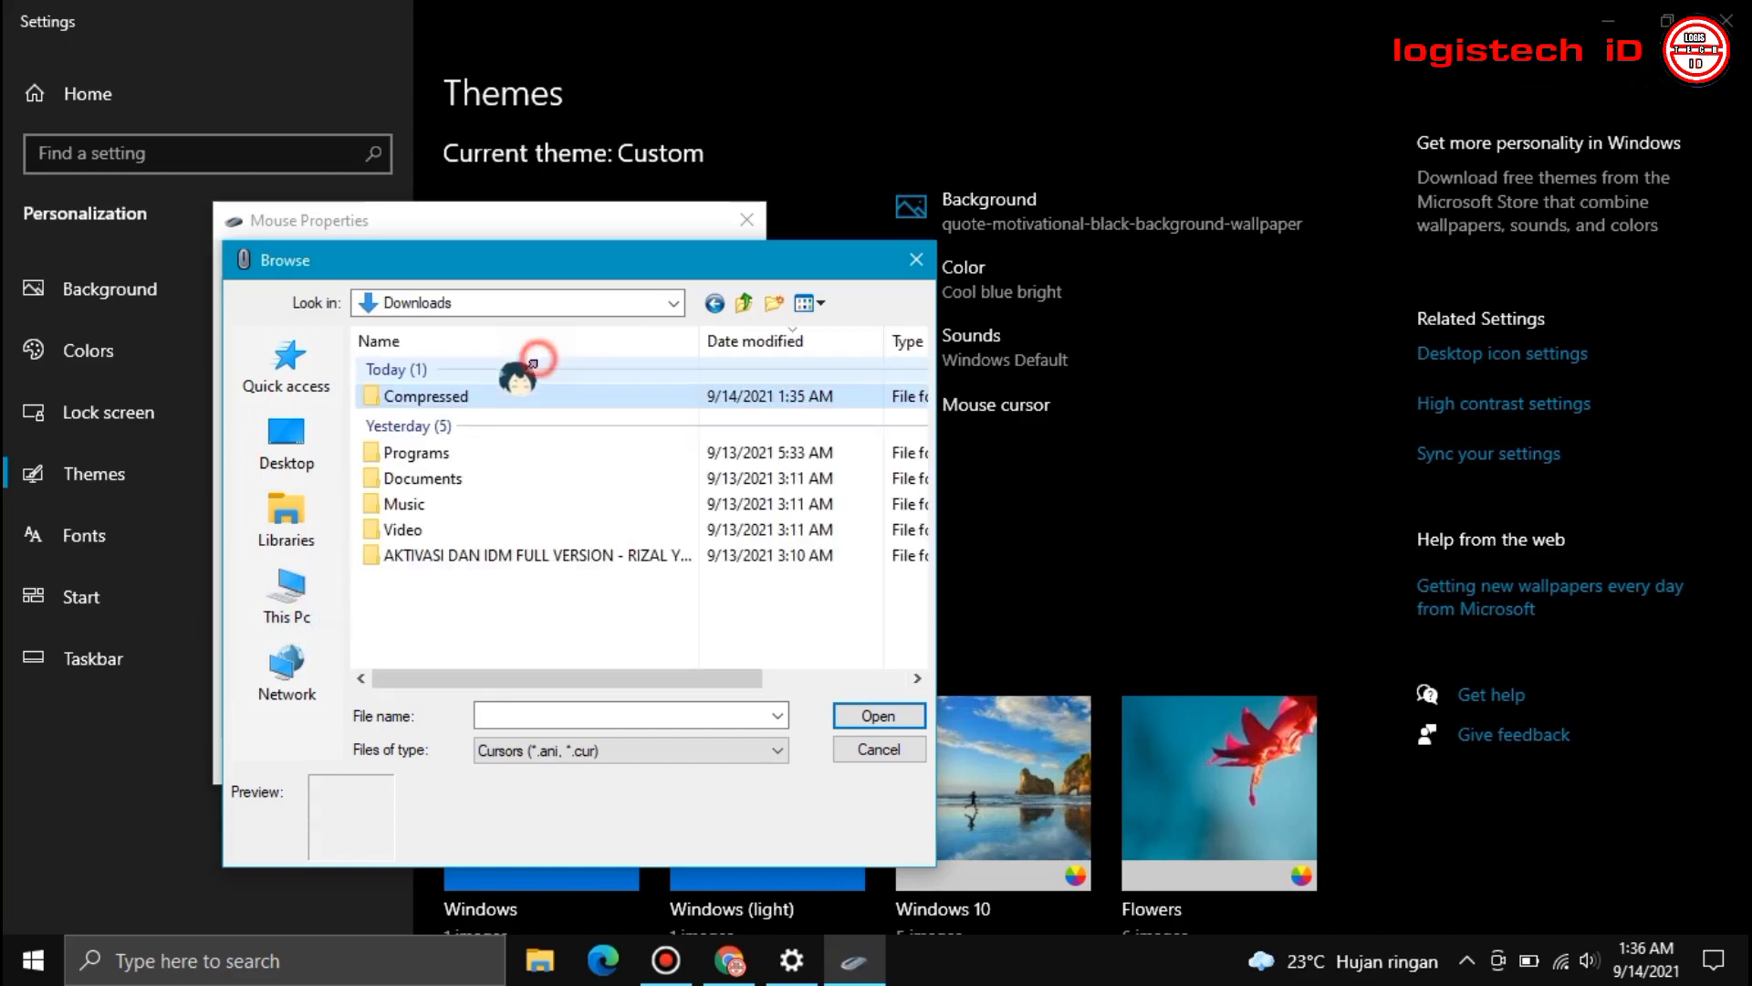
{"action": "double_click", "coordinate": [513, 395]}
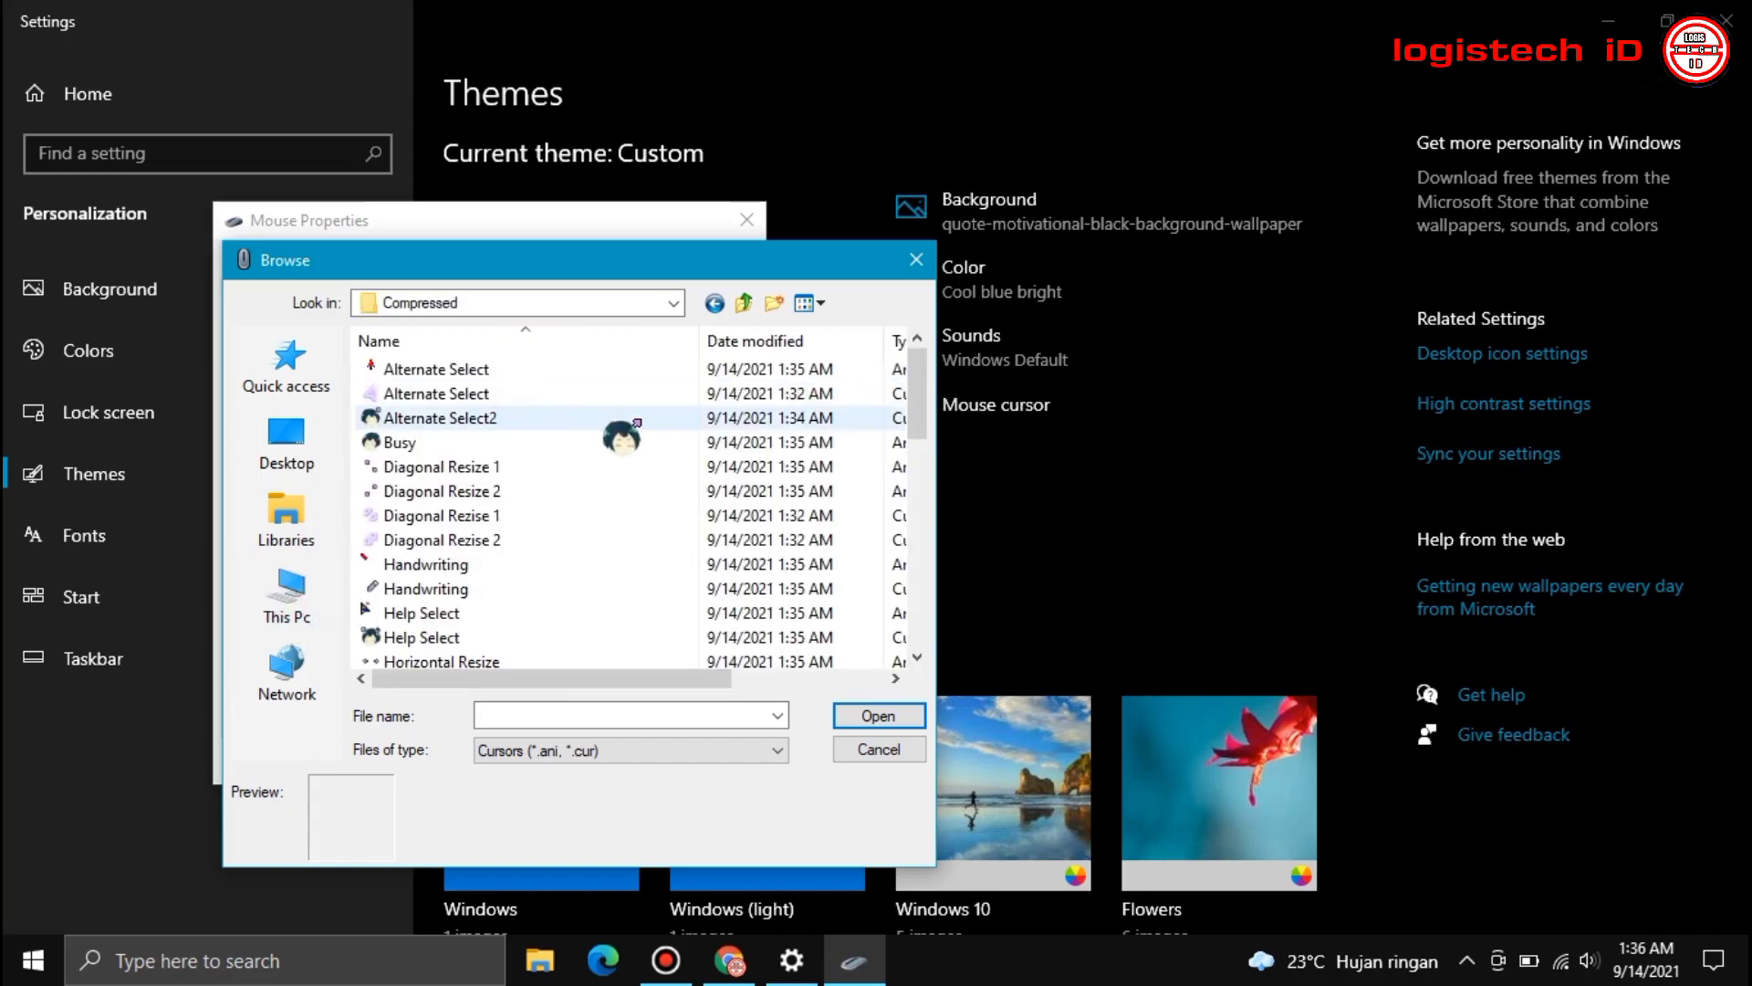
{"action": "left_click_drag", "start_coordinate": [912, 436], "coordinate": [906, 526]}
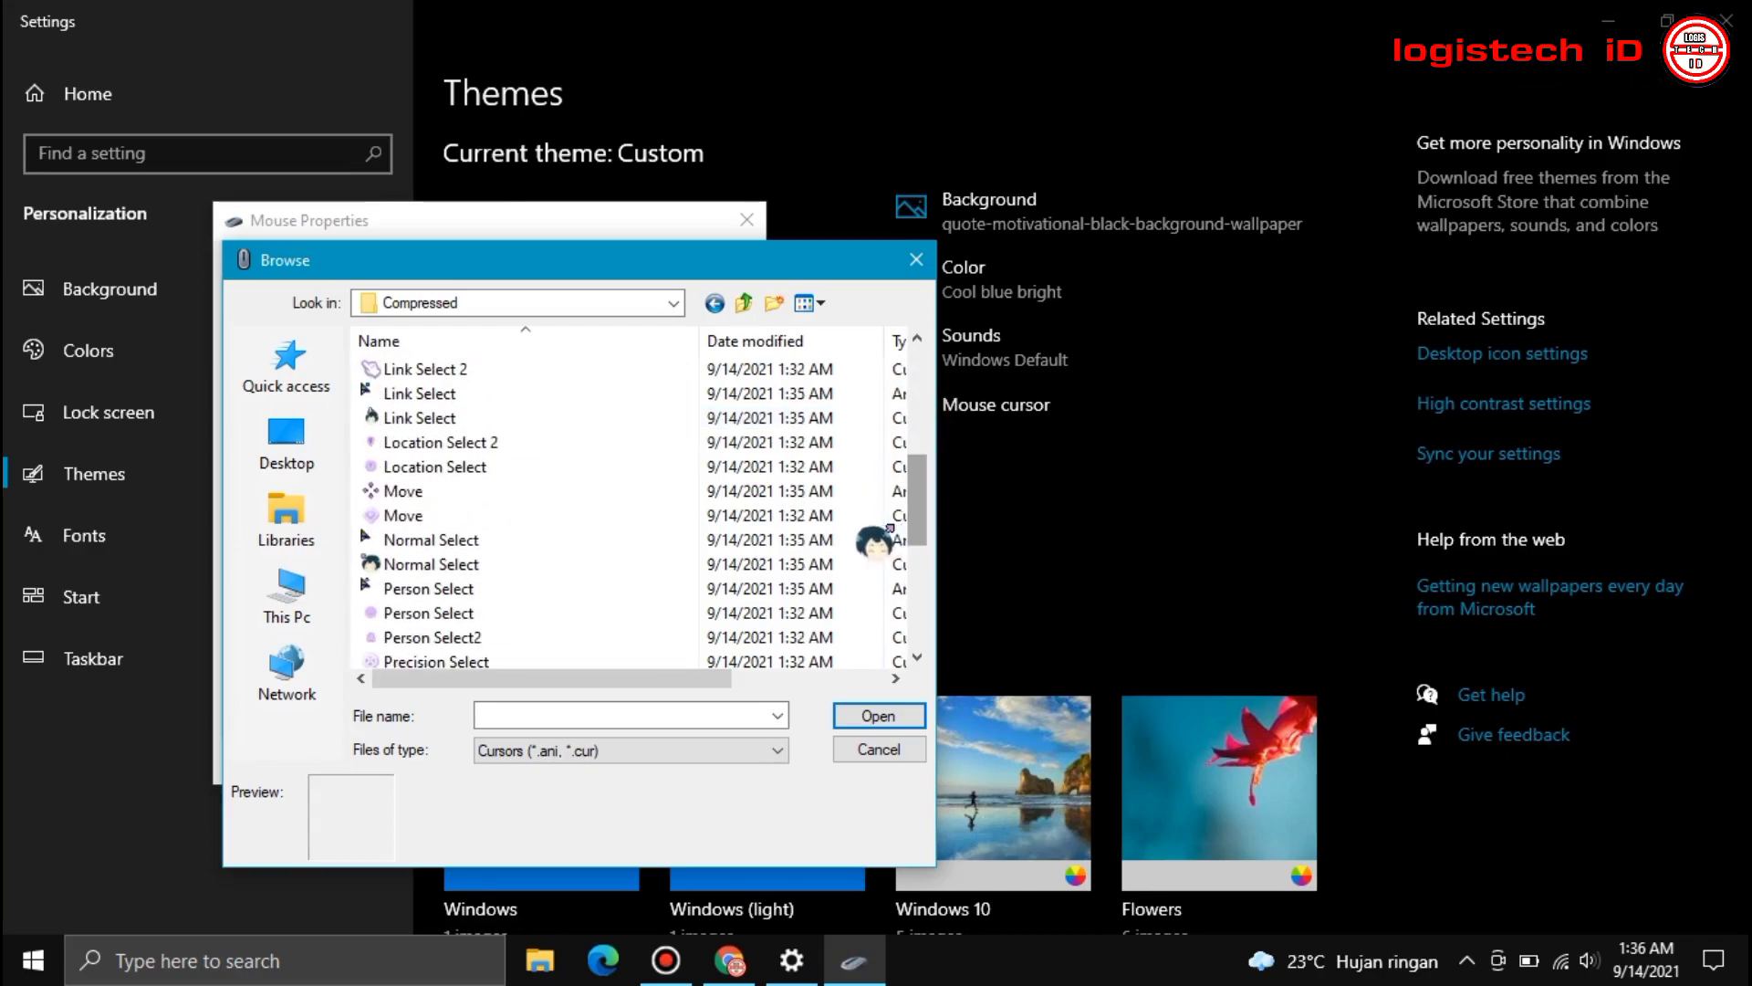
{"action": "left_click", "coordinate": [431, 540]}
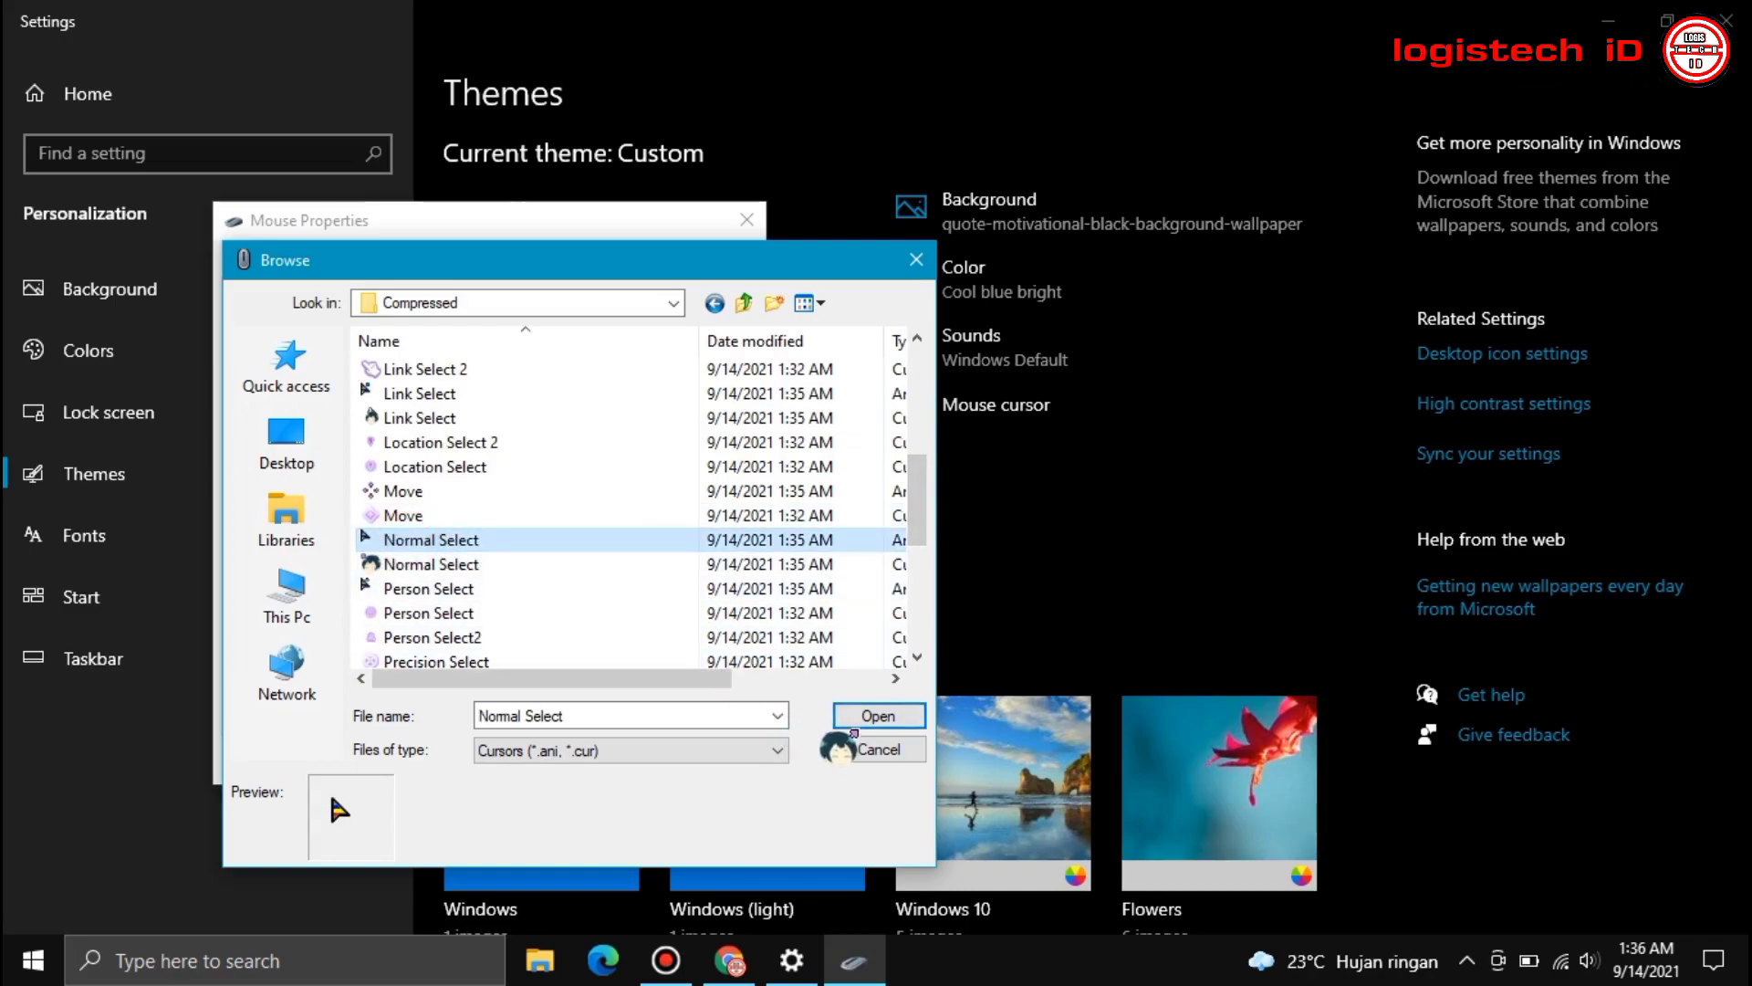
{"action": "left_click", "coordinate": [862, 717]}
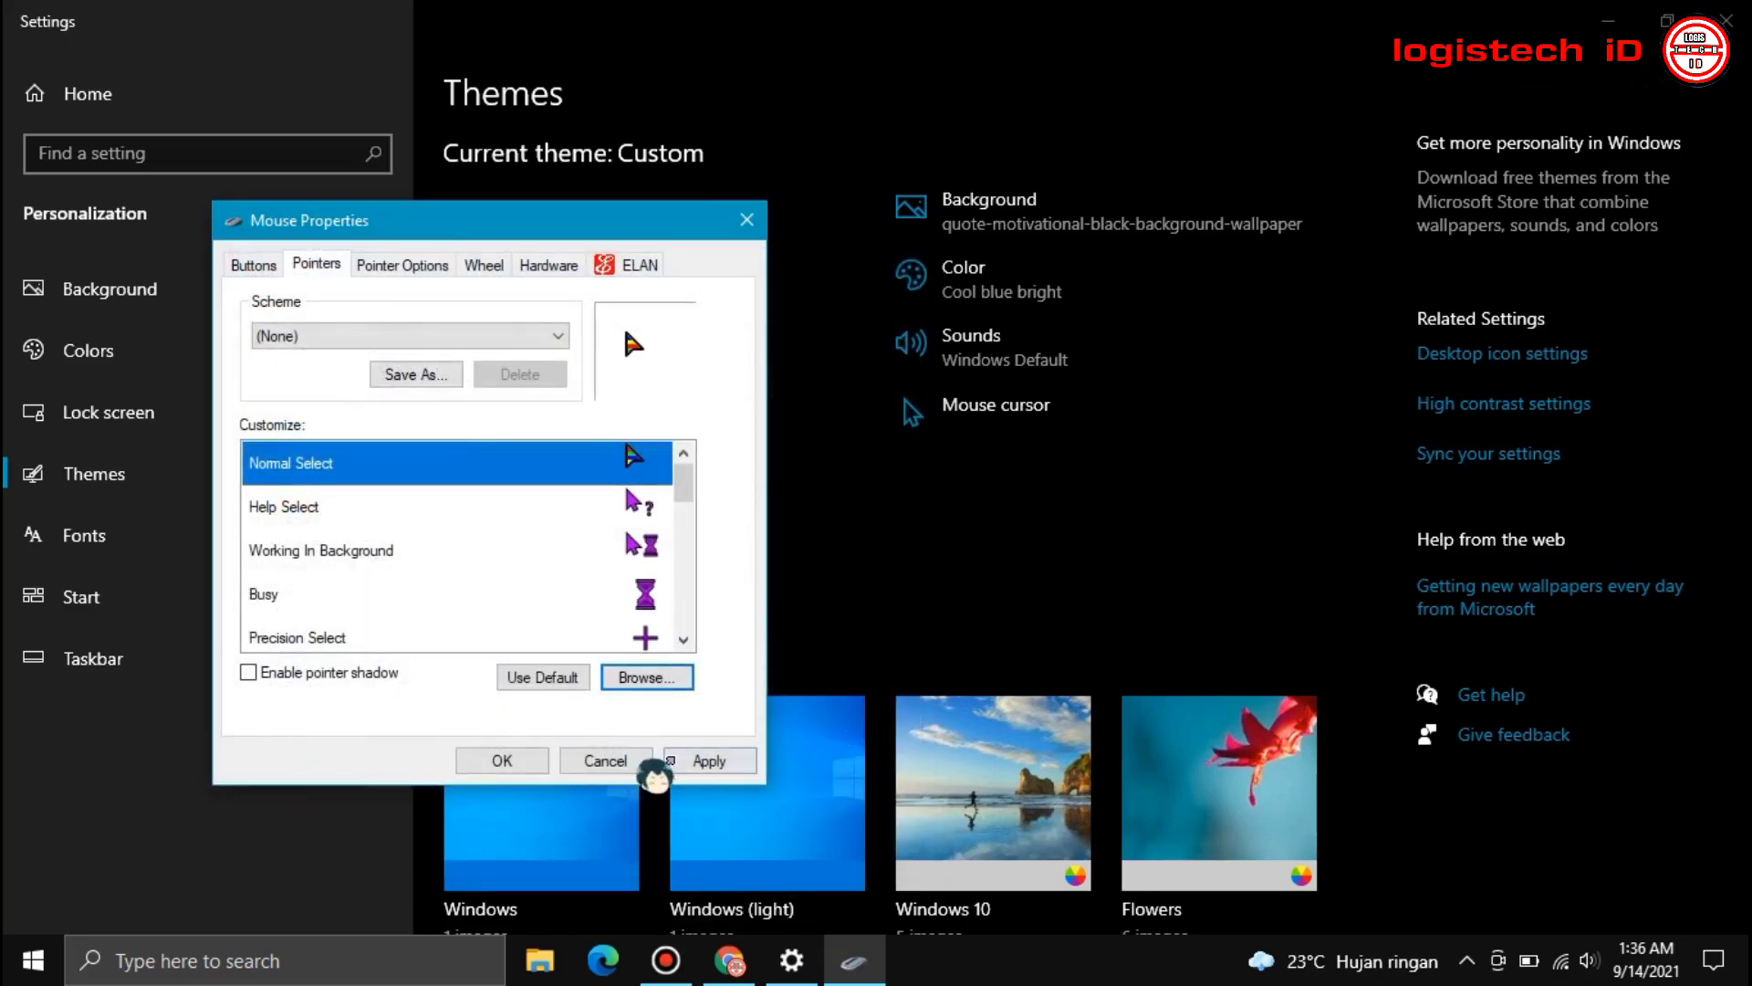
Step: Apply the new pointer, confirm the mouse properties and close the Settings window
{"action": "left_click", "coordinate": [709, 760]}
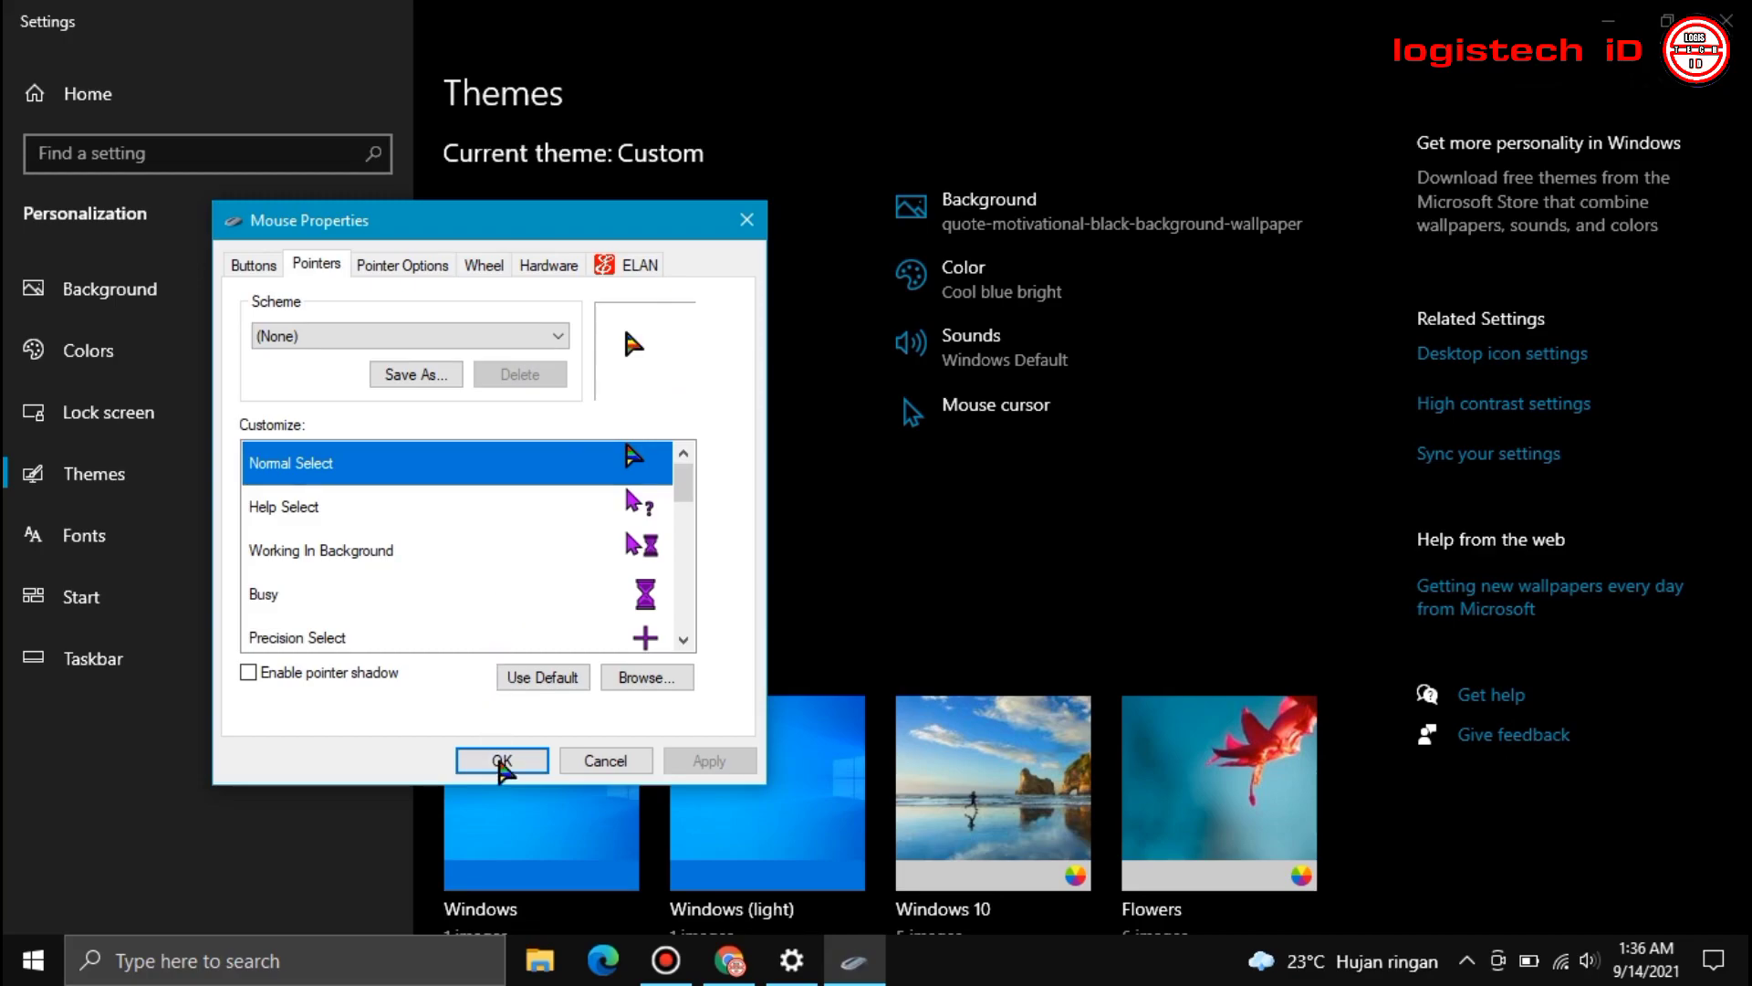
{"action": "left_click", "coordinate": [504, 762]}
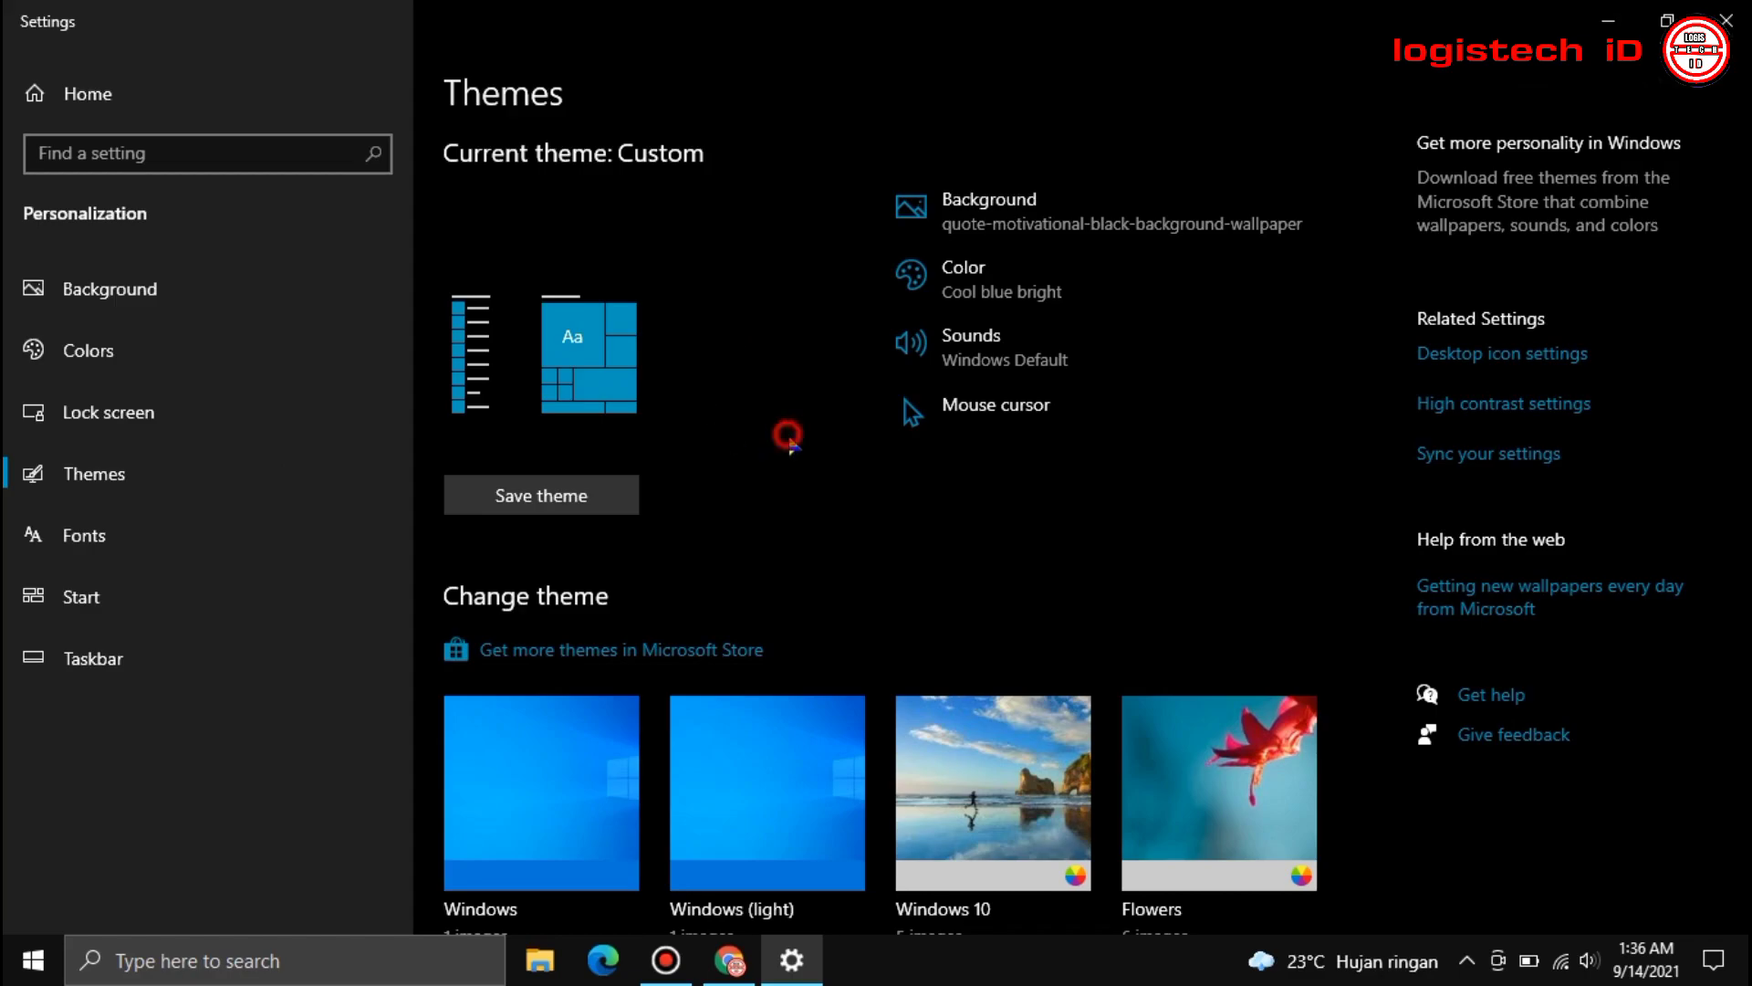
{"action": "key", "text": "alt+F4"}
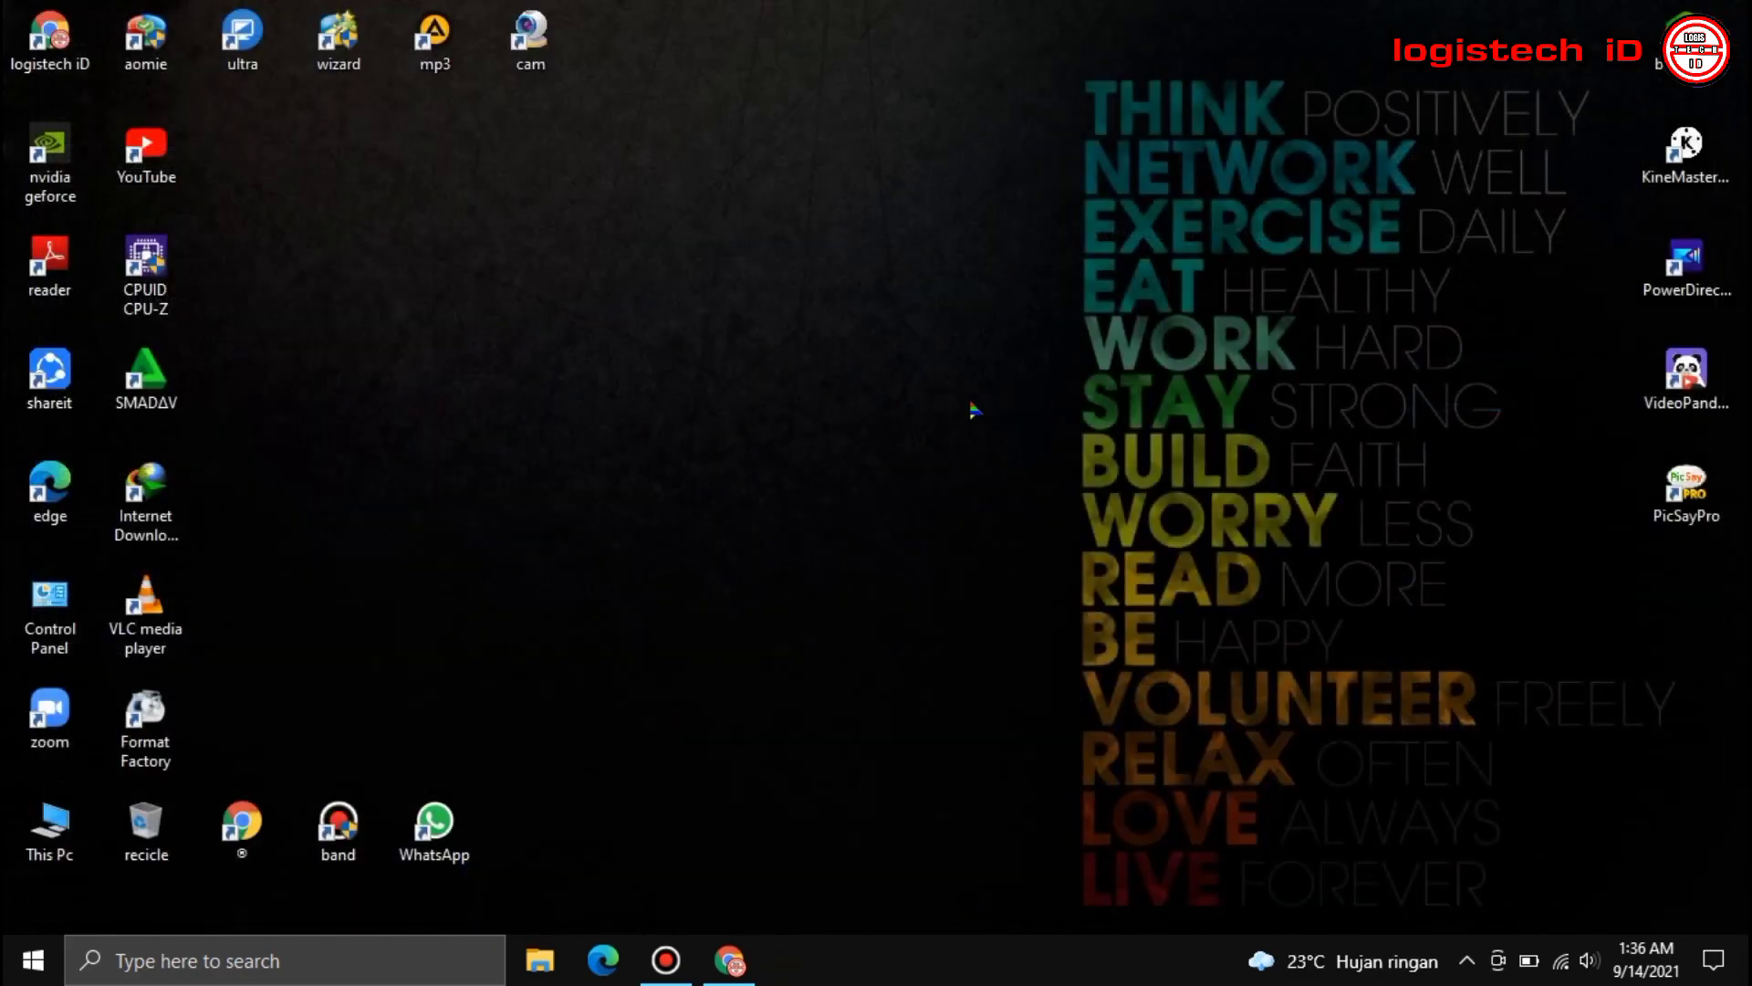
Step: Refresh the desktop twice to try out the new pointer
{"action": "mouse_move", "coordinate": [1028, 11]}
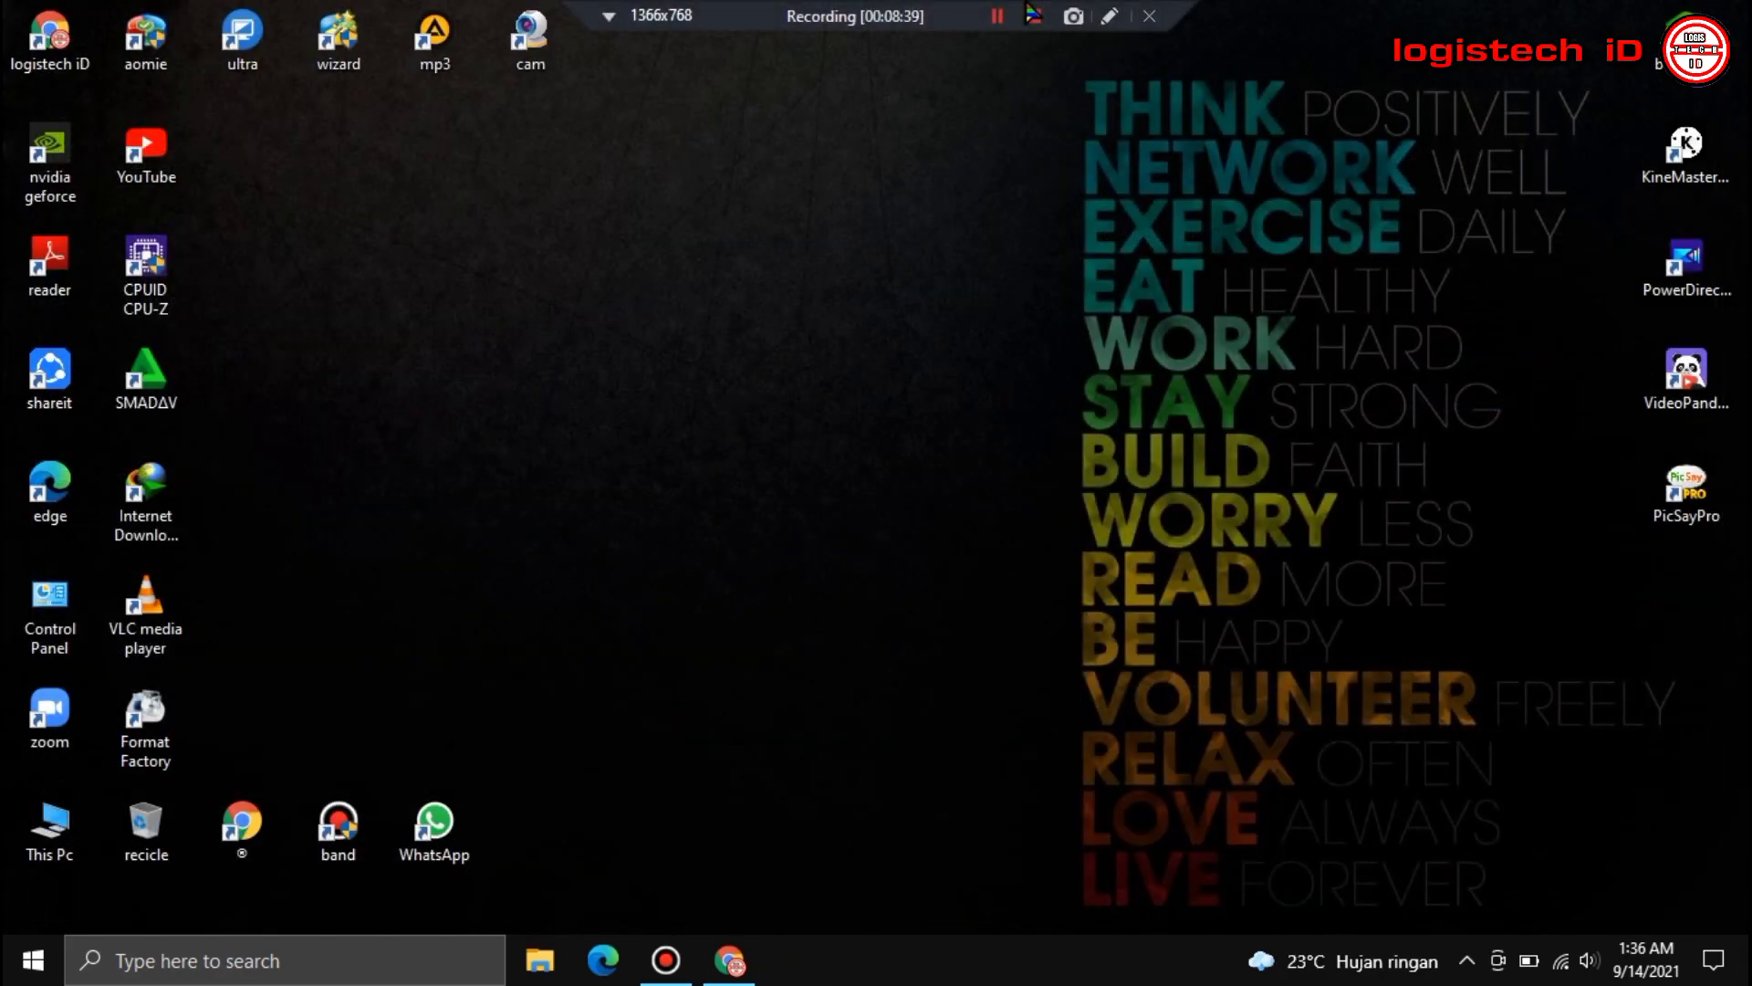
{"action": "right_click", "coordinate": [876, 331]}
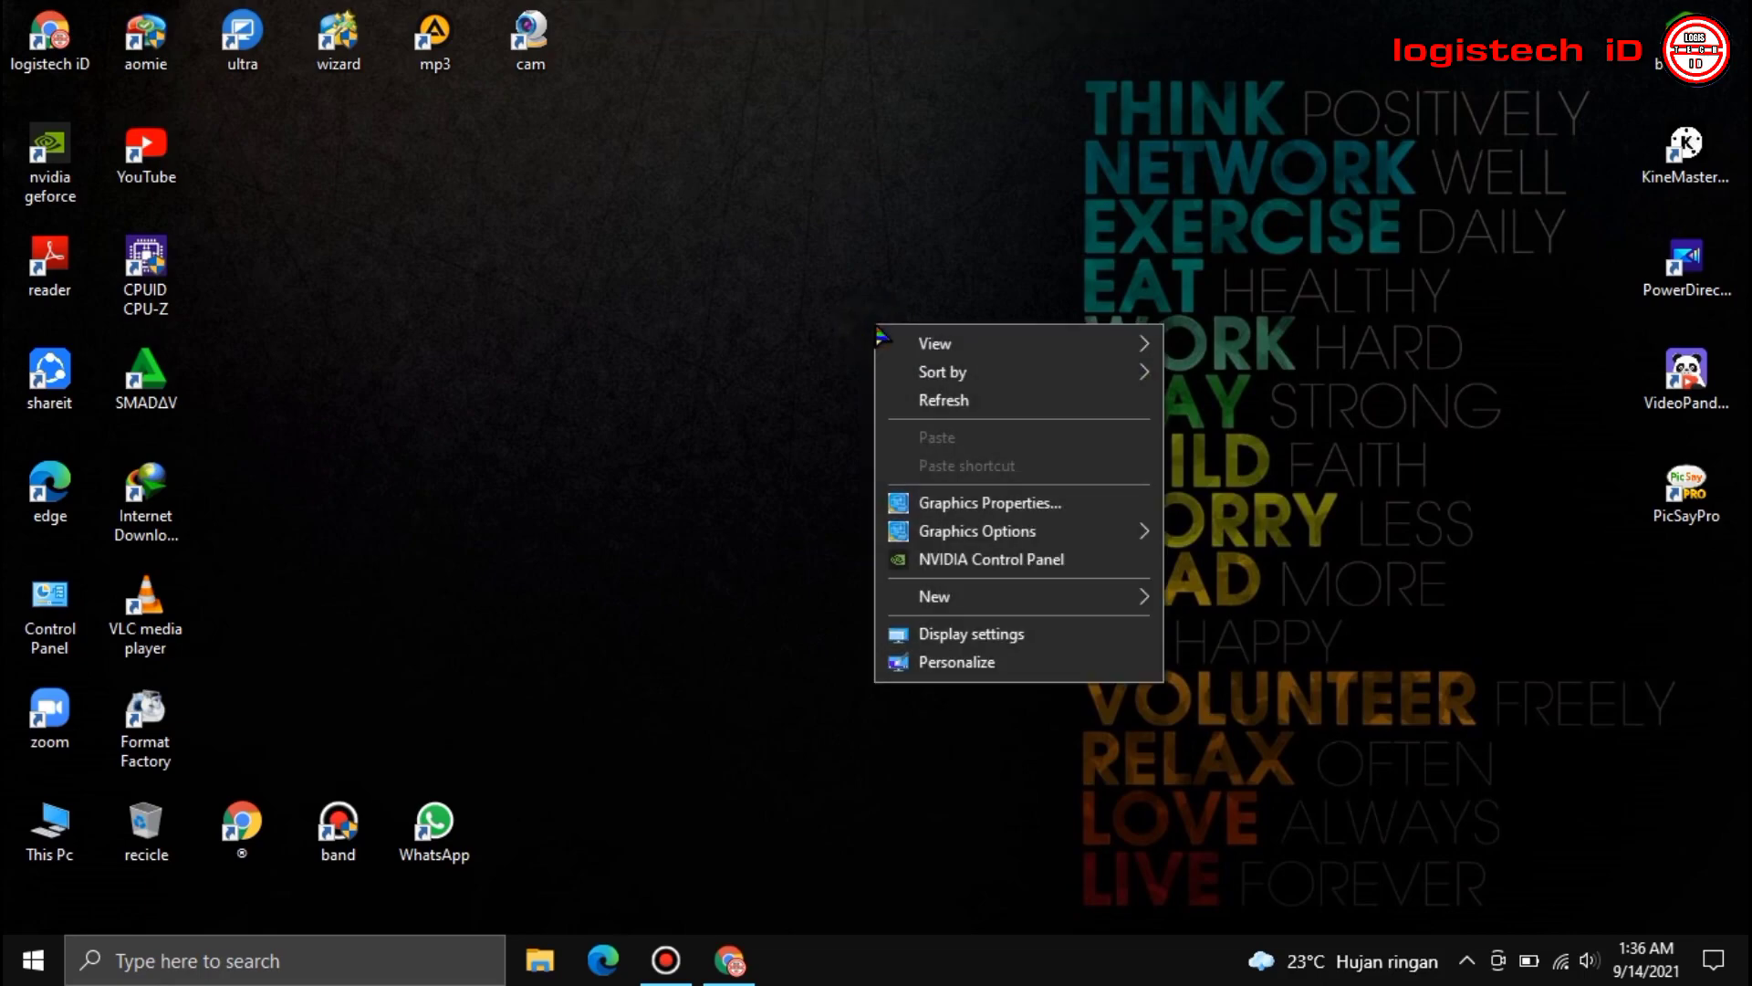
{"action": "left_click", "coordinate": [922, 400]}
{"action": "right_click", "coordinate": [693, 388]}
{"action": "left_click", "coordinate": [736, 465]}
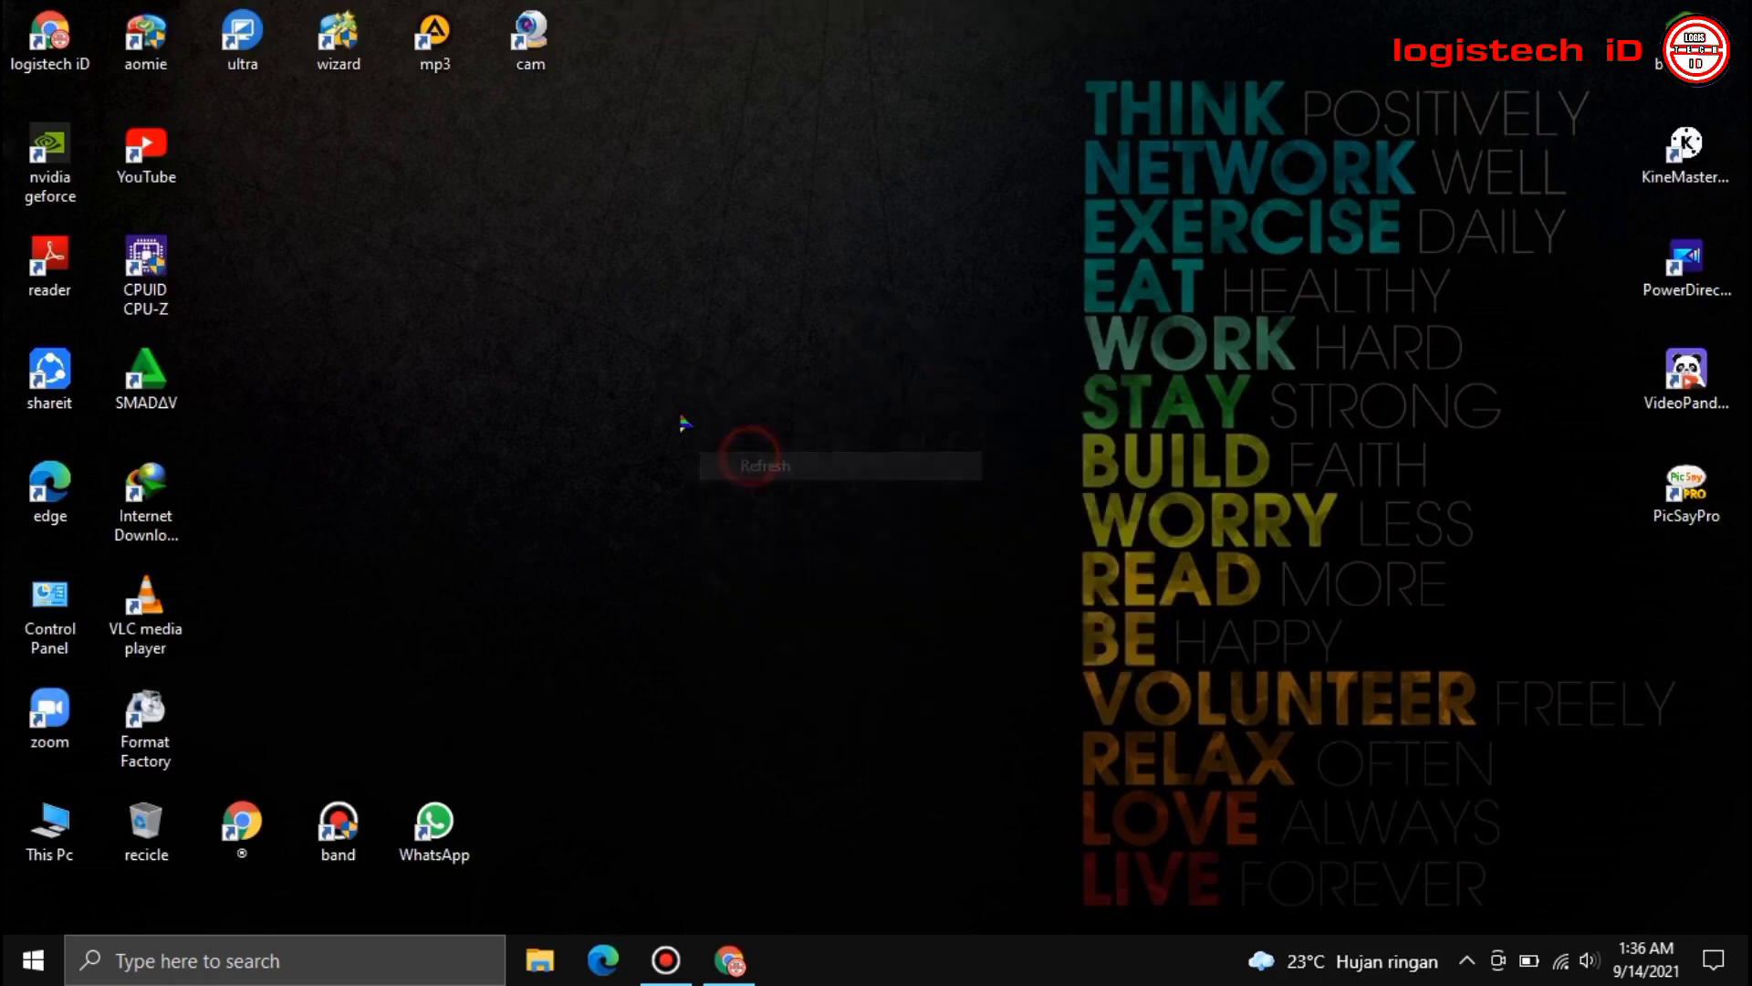